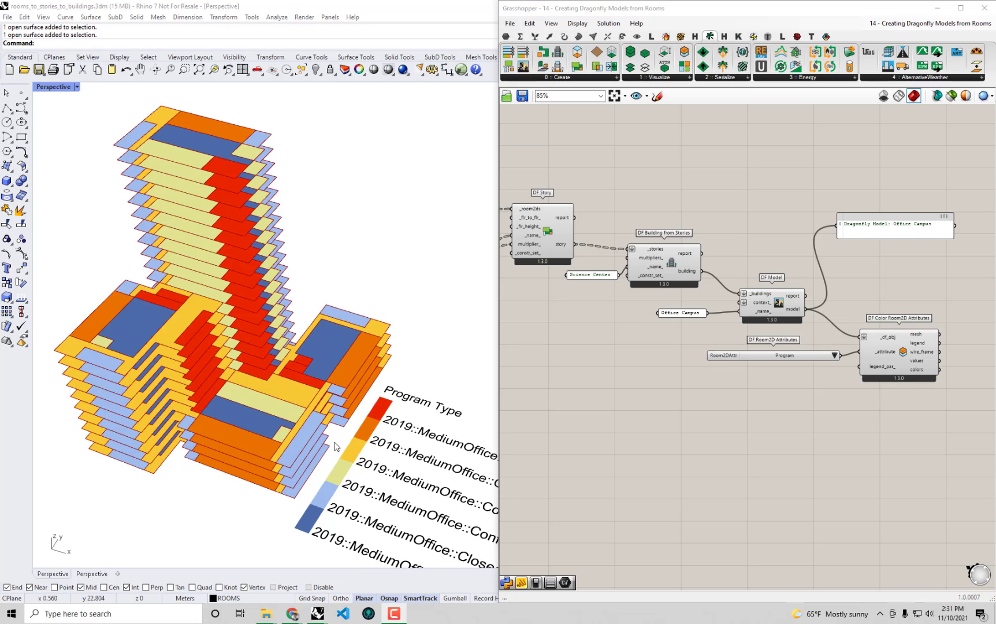
- Review the existing definition from the DF Room2D components through grouping by attribute, DF Story and DF Building from Stories to DF Model
{"action": "right_click_drag", "start_coordinate": [353, 467], "coordinate": [347, 454], "text": "shift"}
{"action": "right_click_drag", "start_coordinate": [689, 361], "coordinate": [811, 360]}
{"action": "scroll", "coordinate": [757, 355], "scroll_direction": "down", "scroll_amount": 2}
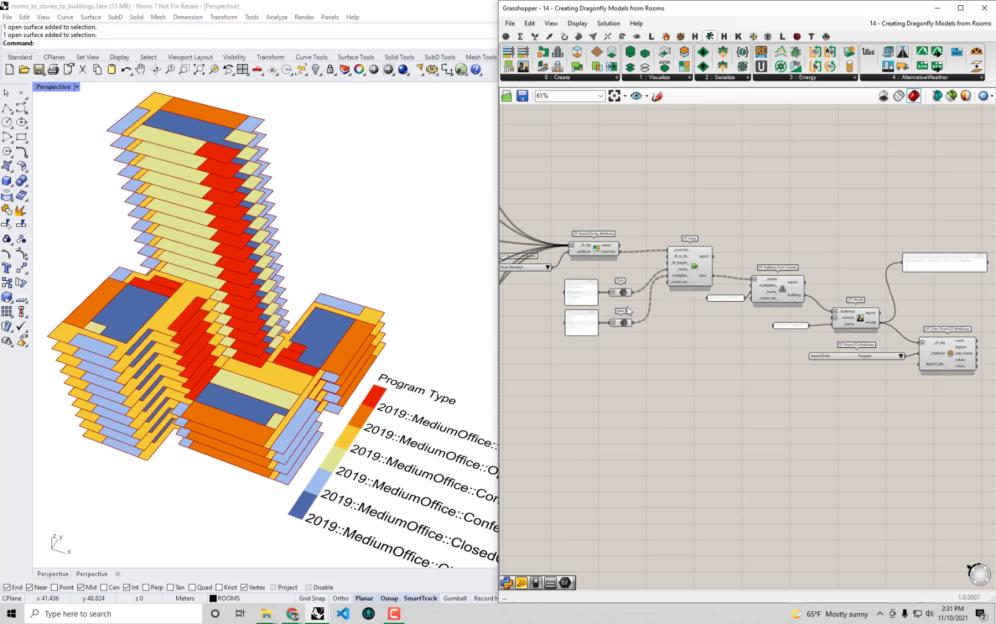
{"action": "right_click_drag", "start_coordinate": [634, 305], "coordinate": [943, 395]}
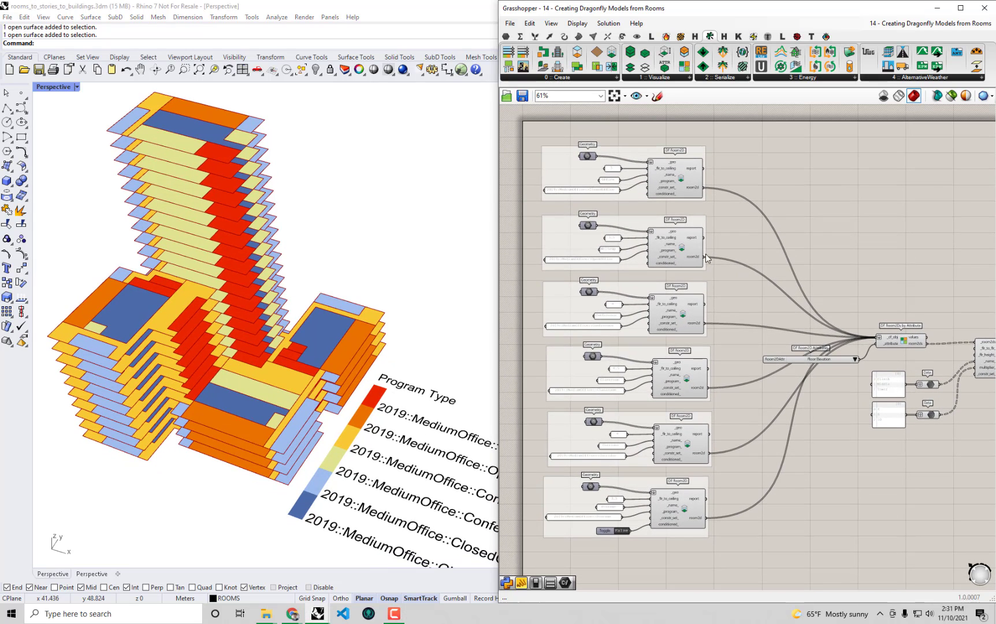
{"action": "mouse_move", "coordinate": [694, 241]}
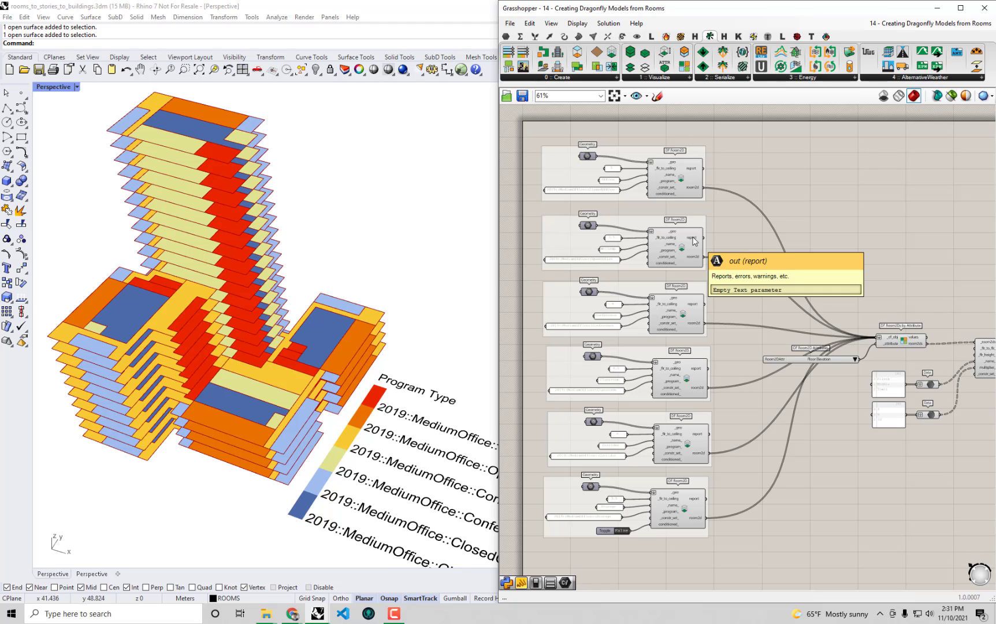
{"action": "left_click", "coordinate": [681, 177]}
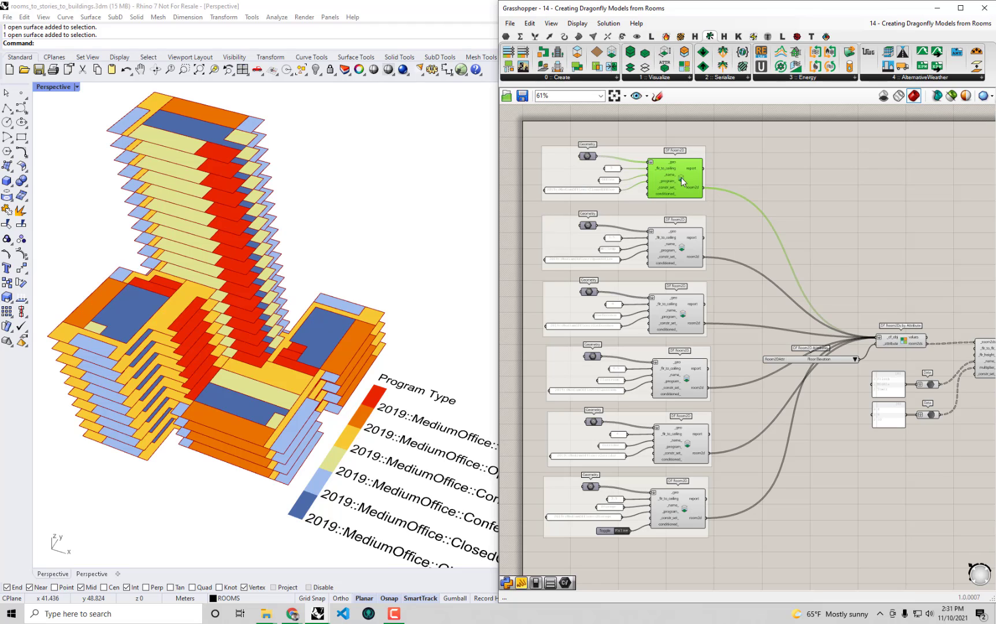
{"action": "right_click_drag", "start_coordinate": [819, 297], "coordinate": [678, 274]}
{"action": "left_click", "coordinate": [862, 338]}
{"action": "right_click_drag", "start_coordinate": [937, 344], "coordinate": [831, 323]}
{"action": "left_click", "coordinate": [832, 325]}
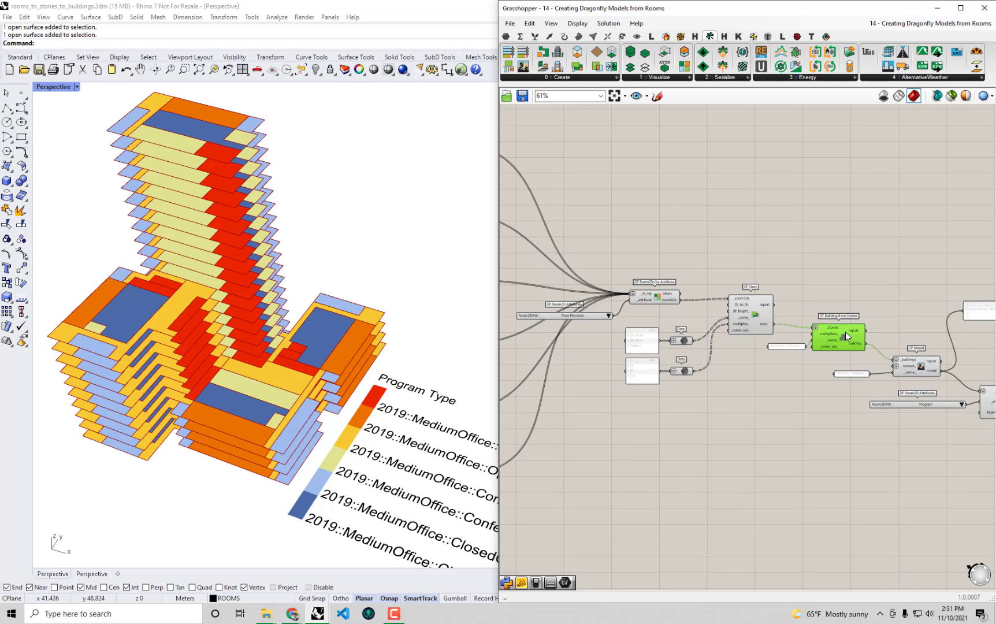
{"action": "left_click", "coordinate": [871, 256]}
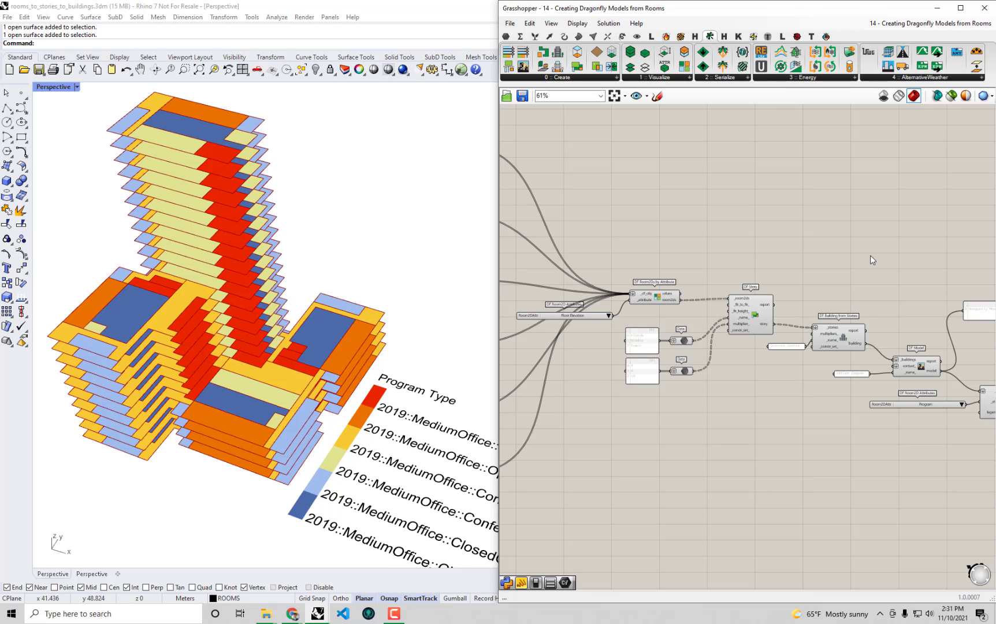
{"action": "right_click_drag", "start_coordinate": [901, 445], "coordinate": [723, 325]}
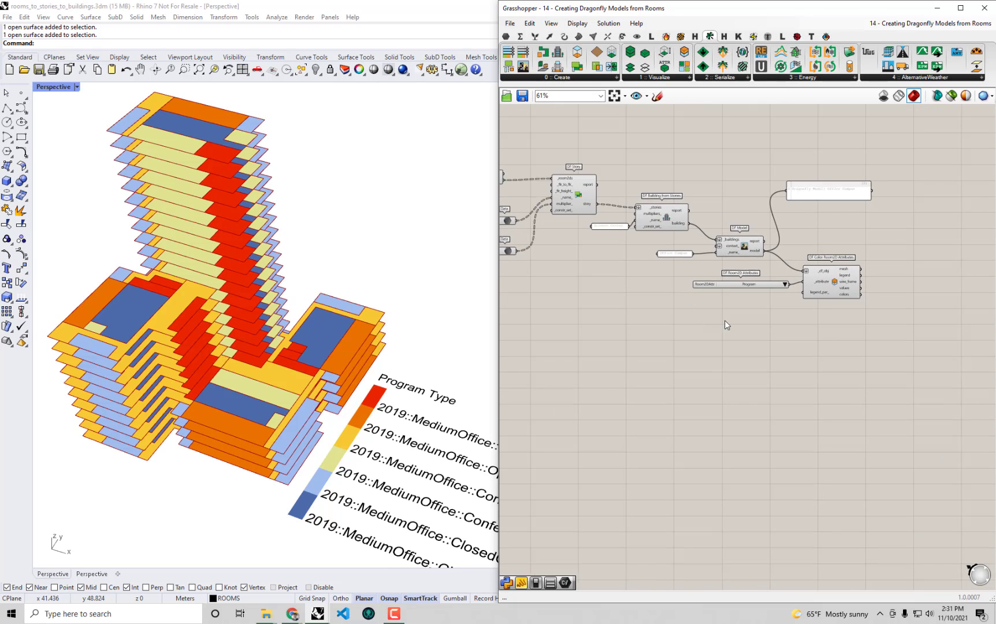
- Move the DF Color Room2D Attributes component and its attribute selector lower on the canvas, clearing space beside DF Model
{"action": "left_click_drag", "start_coordinate": [878, 342], "coordinate": [745, 277]}
{"action": "left_click_drag", "start_coordinate": [813, 280], "coordinate": [829, 379]}
{"action": "left_click", "coordinate": [872, 298]}
{"action": "scroll", "coordinate": [872, 298], "scroll_direction": "up", "scroll_amount": 4}
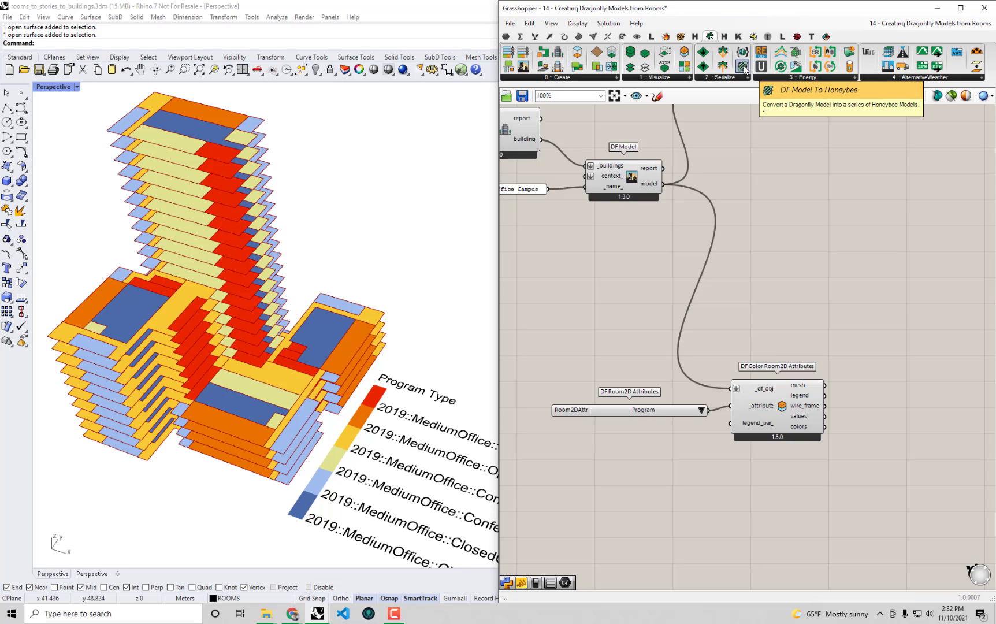
- Add a DF Model To Honeybee component beside DF Model and connect DF Model's model output to its _model input
{"action": "left_click_drag", "start_coordinate": [745, 69], "coordinate": [807, 264]}
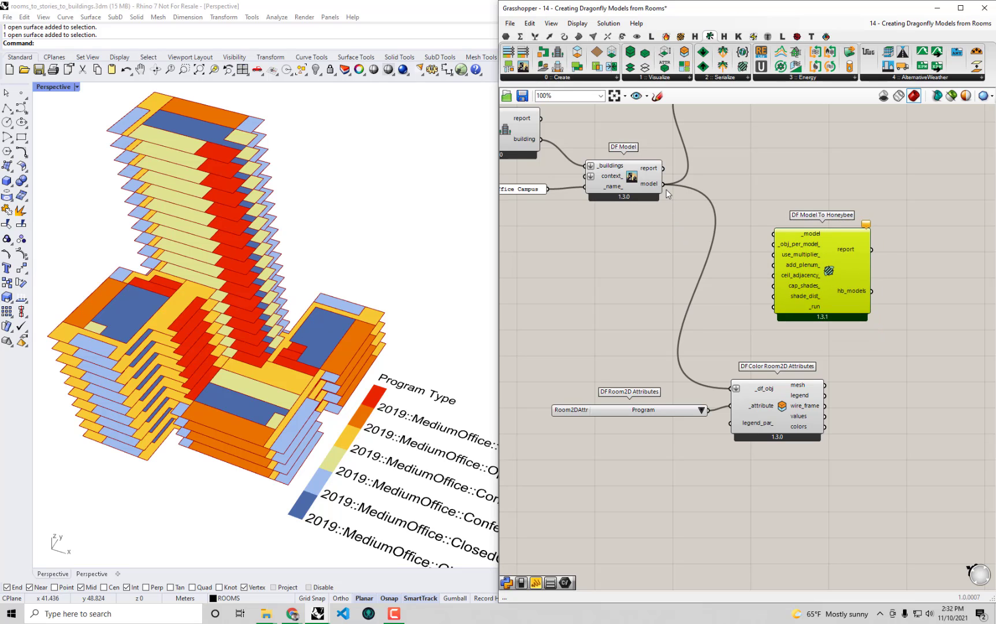
{"action": "right_click_drag", "start_coordinate": [663, 189], "coordinate": [679, 266]}
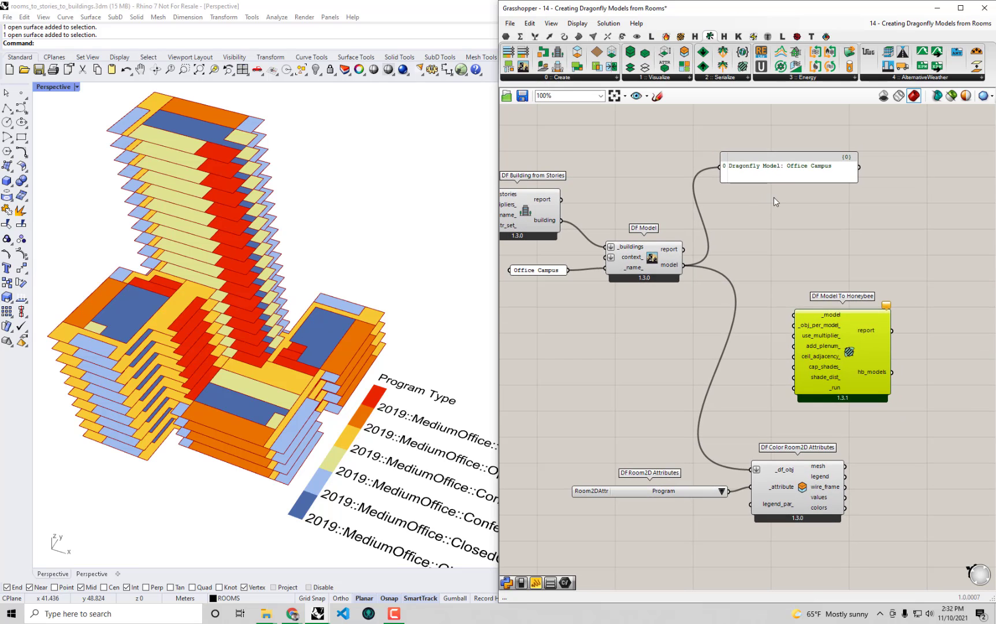
{"action": "left_click_drag", "start_coordinate": [778, 173], "coordinate": [781, 171]}
{"action": "right_click_drag", "start_coordinate": [756, 270], "coordinate": [798, 224]}
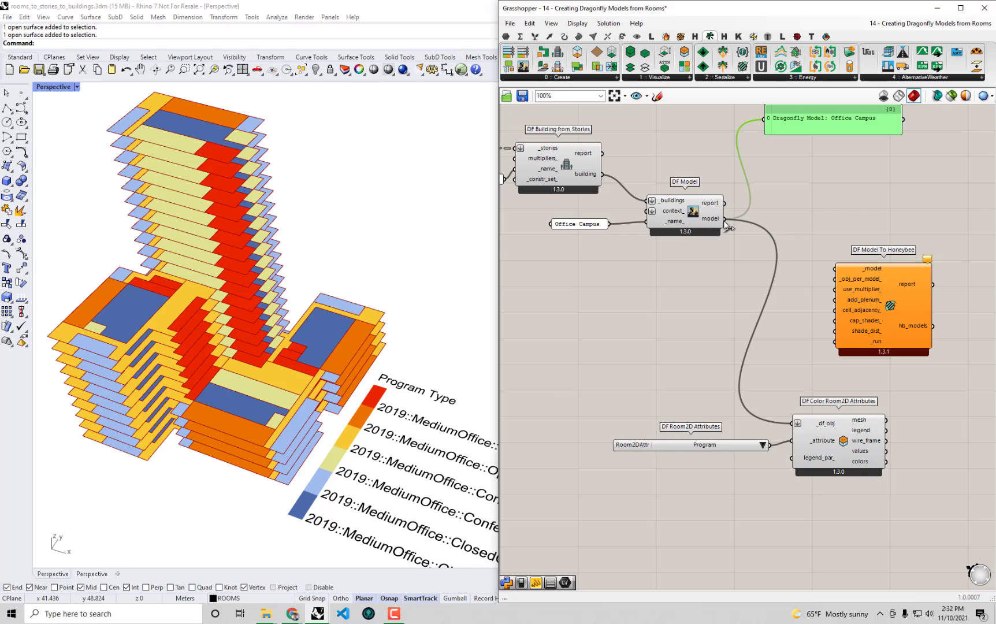
{"action": "left_click_drag", "start_coordinate": [725, 222], "coordinate": [835, 268]}
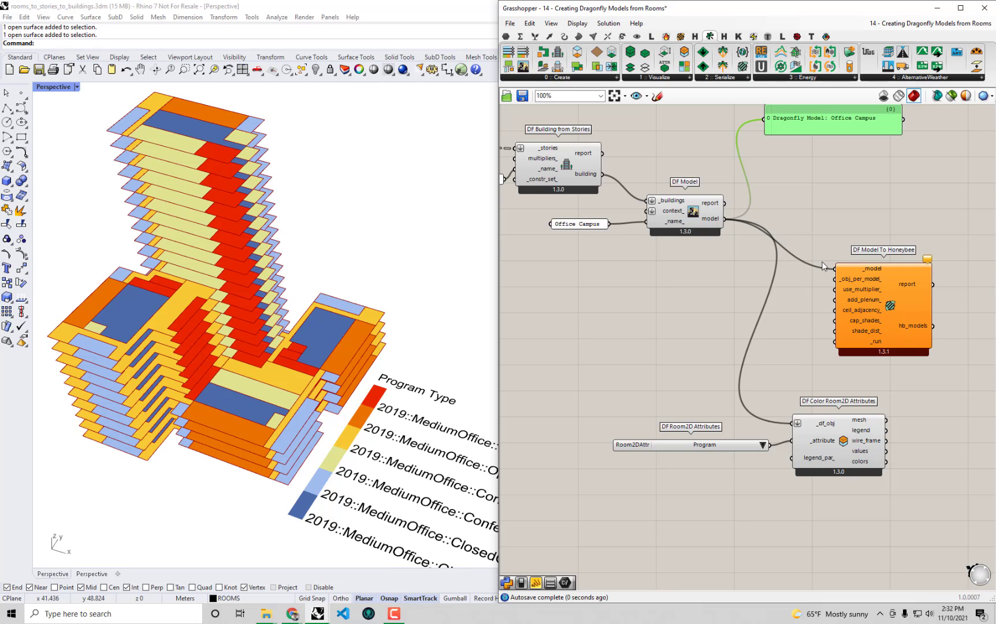
- Add a Boolean Toggle and connect it to the _run input of DF Model To Honeybee
{"action": "right_click_drag", "start_coordinate": [877, 339], "coordinate": [831, 317]}
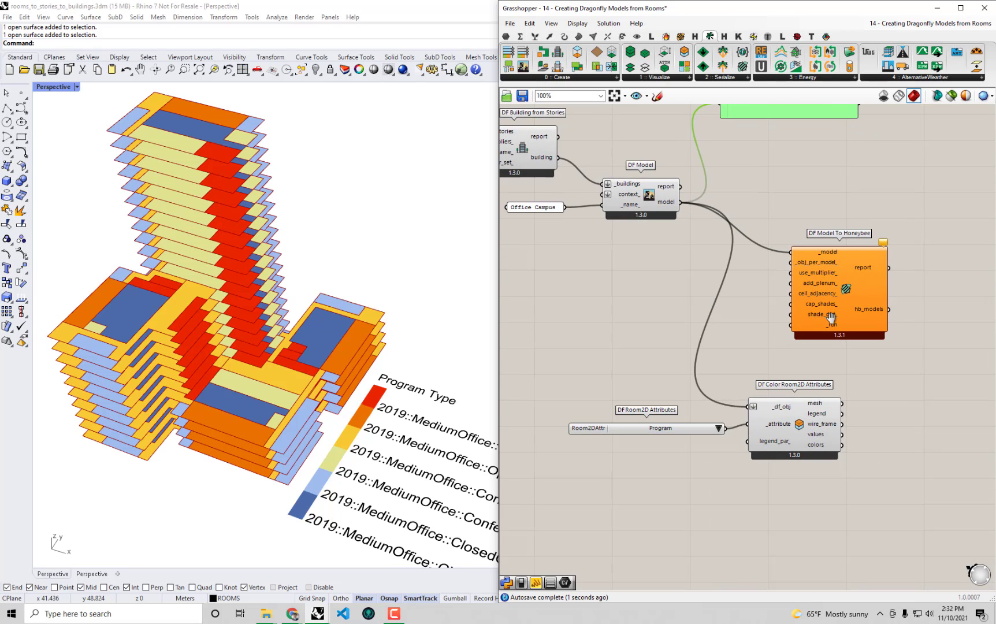
{"action": "left_click", "coordinate": [735, 330]}
{"action": "double_click", "coordinate": [734, 329]}
{"action": "type", "text": "b"}
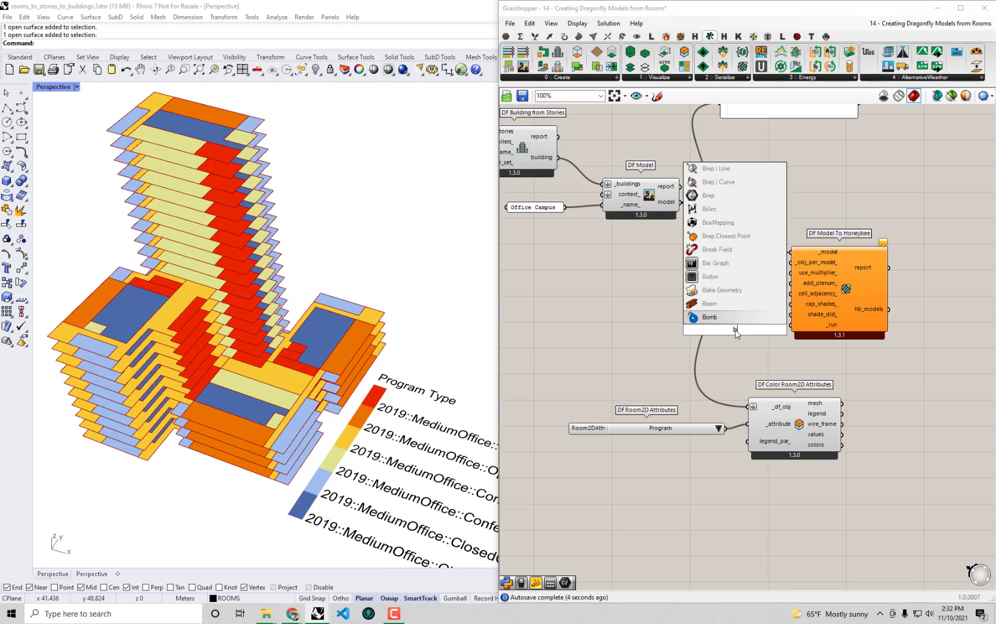
{"action": "type", "text": "oo"}
{"action": "left_click", "coordinate": [759, 310]}
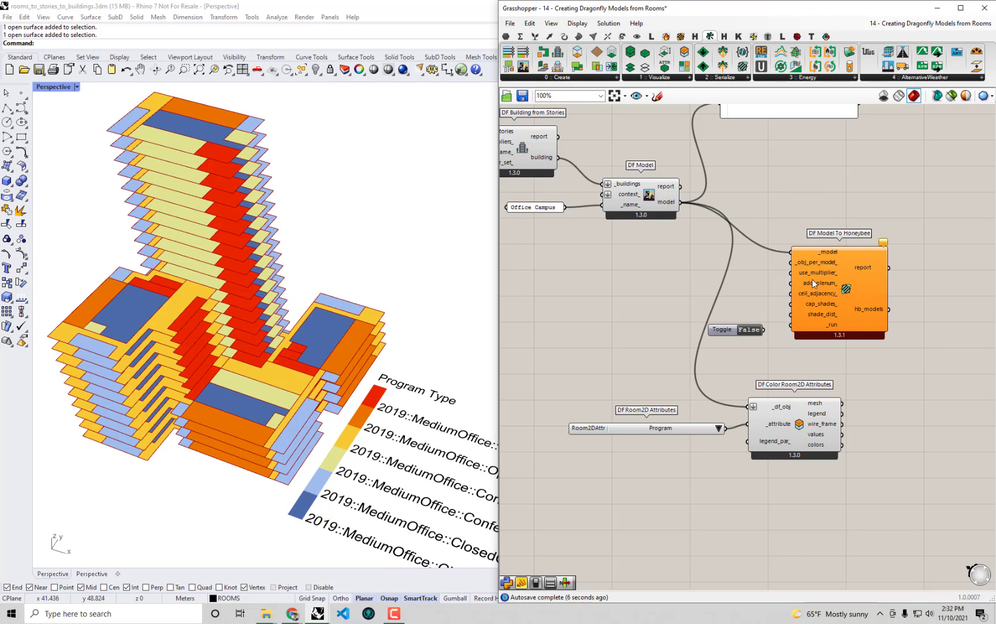
{"action": "left_click_drag", "start_coordinate": [732, 334], "coordinate": [791, 324]}
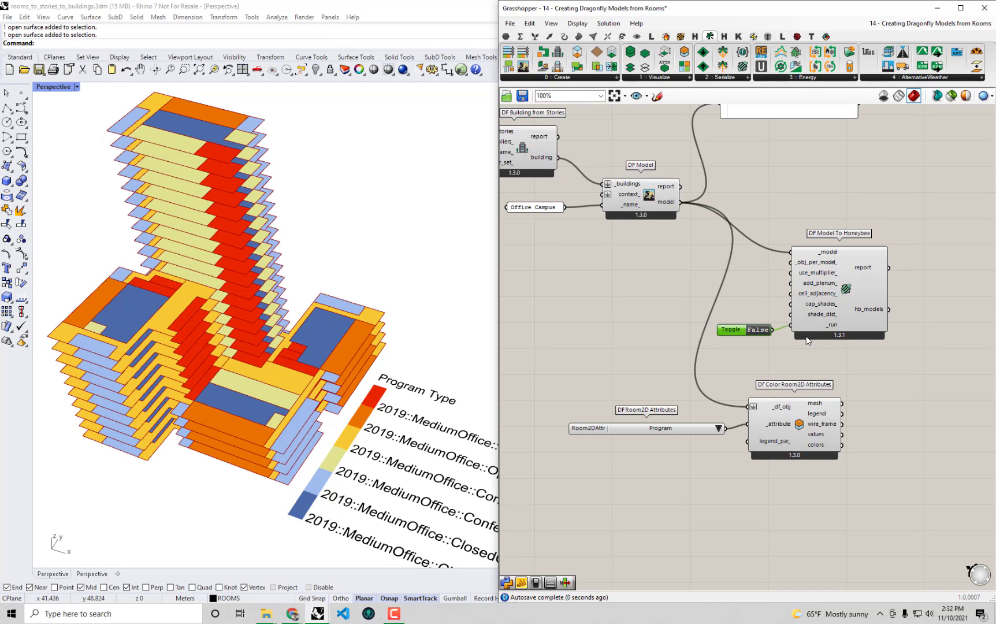
- Set the toggle feeding DF Model To Honeybee to True to run the conversion
{"action": "right_click_drag", "start_coordinate": [759, 339], "coordinate": [729, 341]}
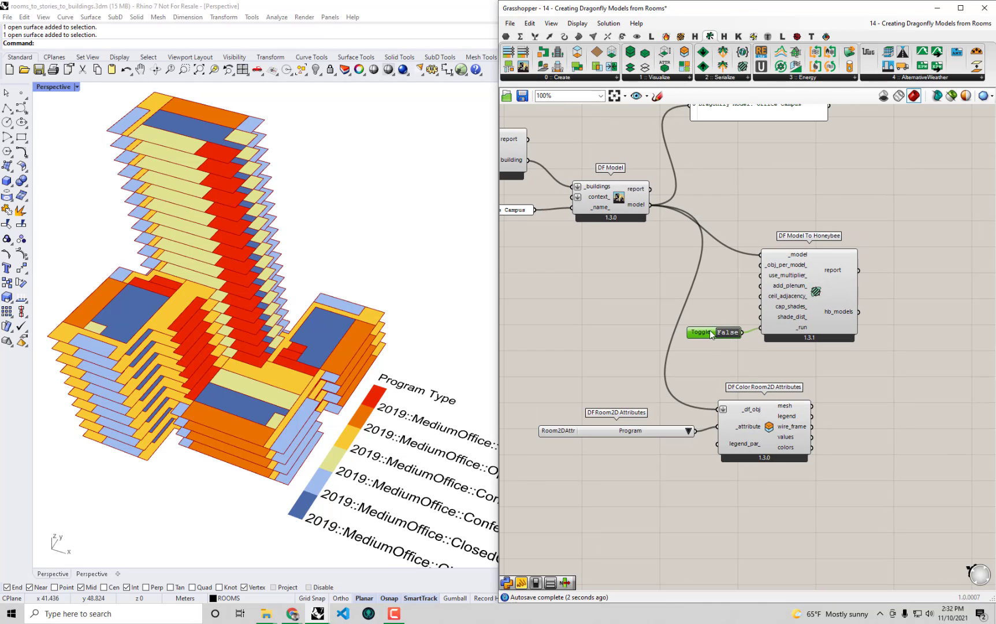
{"action": "left_click_drag", "start_coordinate": [712, 335], "coordinate": [715, 334]}
{"action": "double_click", "coordinate": [732, 332]}
- Move the DF Model output panel beyond DF Model To Honeybee and feed it from the hb_models output instead
{"action": "right_click_drag", "start_coordinate": [883, 353], "coordinate": [852, 382]}
{"action": "left_click_drag", "start_coordinate": [714, 128], "coordinate": [856, 155]}
{"action": "left_click_drag", "start_coordinate": [829, 341], "coordinate": [883, 190]}
{"action": "right_click_drag", "start_coordinate": [909, 217], "coordinate": [882, 208]}
{"action": "left_click_drag", "start_coordinate": [750, 361], "coordinate": [784, 365]}
- Add an HB Visualize by Type component beside DF Model To Honeybee
{"action": "right_click_drag", "start_coordinate": [666, 284], "coordinate": [846, 317]}
{"action": "right_click_drag", "start_coordinate": [572, 225], "coordinate": [632, 232]}
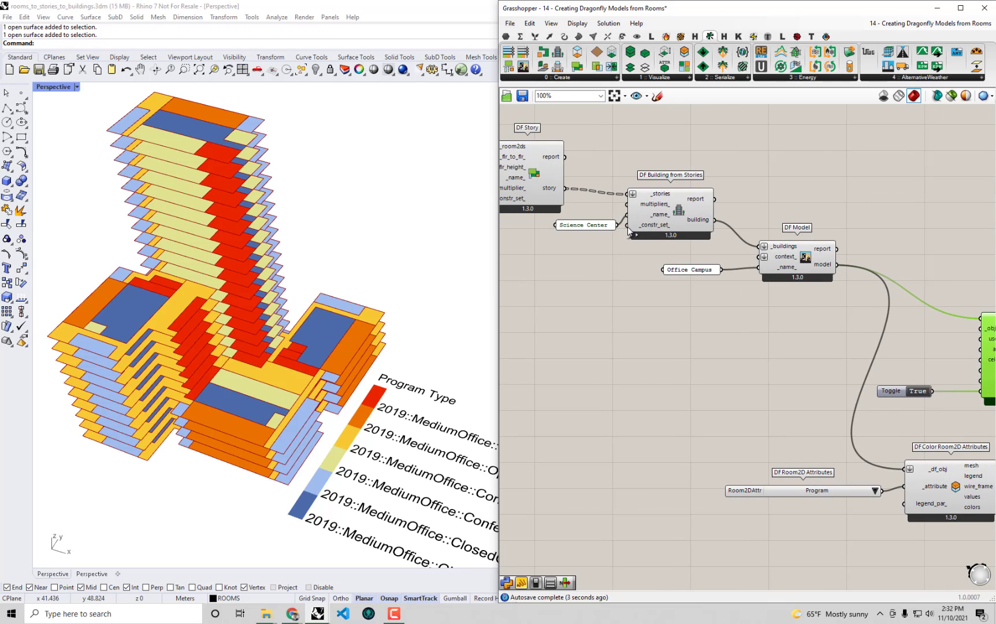
{"action": "right_click_drag", "start_coordinate": [843, 255], "coordinate": [616, 183]}
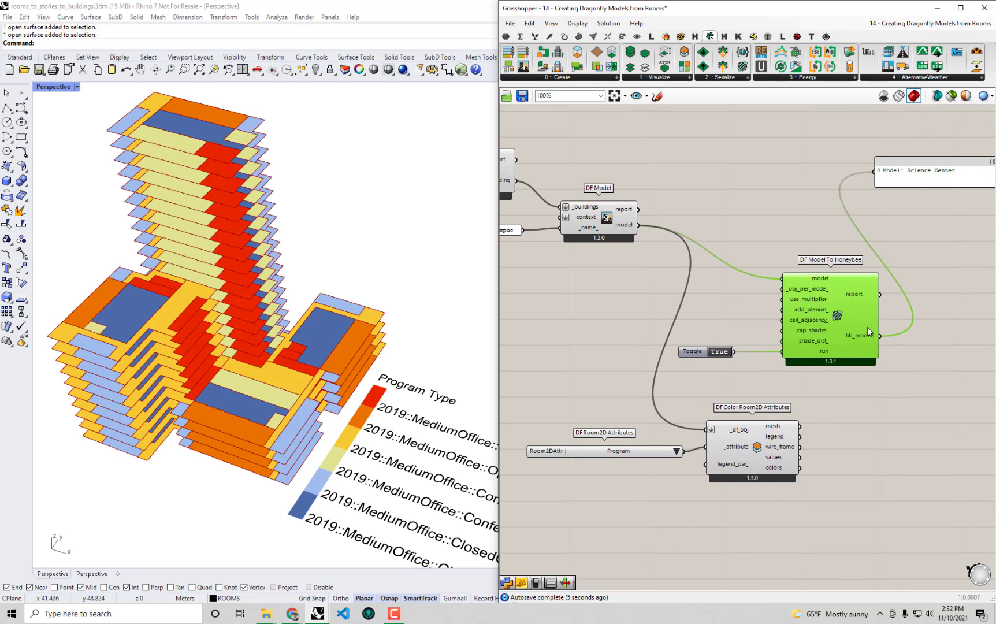
{"action": "right_click_drag", "start_coordinate": [747, 432], "coordinate": [745, 430]}
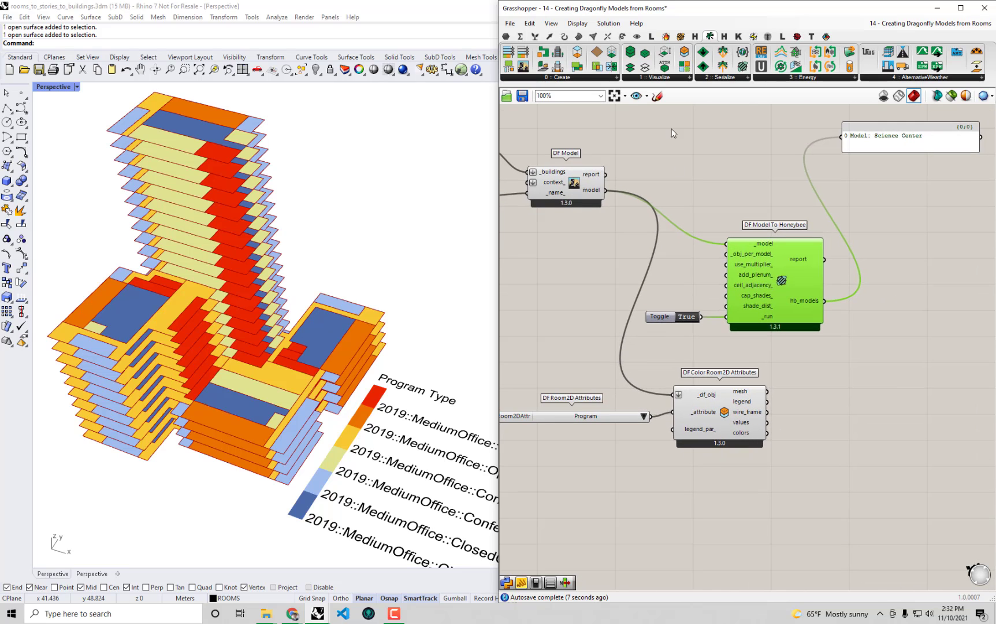
{"action": "left_click", "coordinate": [682, 37]}
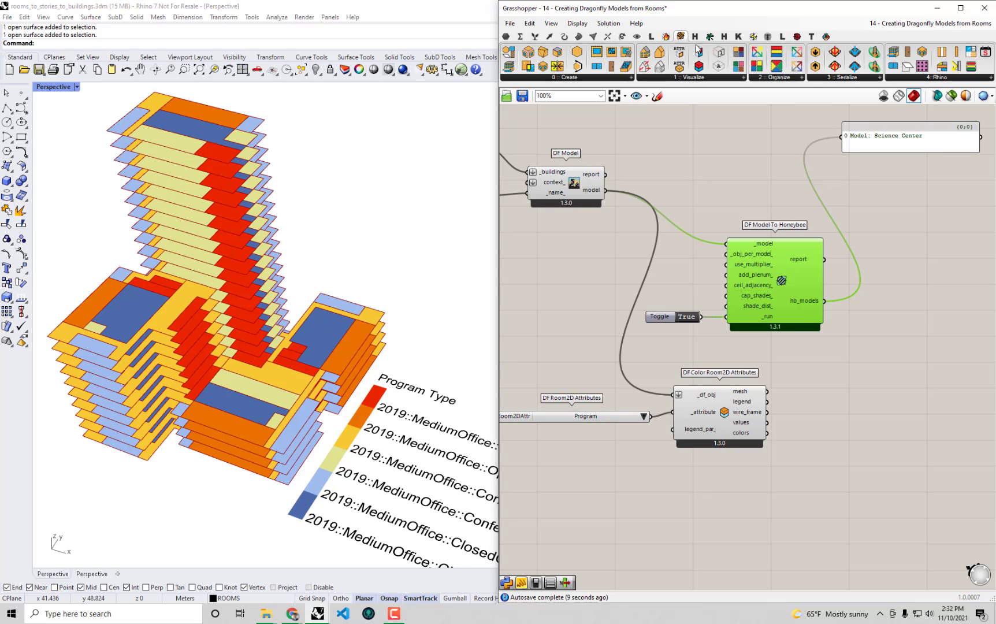
{"action": "right_click_drag", "start_coordinate": [346, 219], "coordinate": [367, 383]}
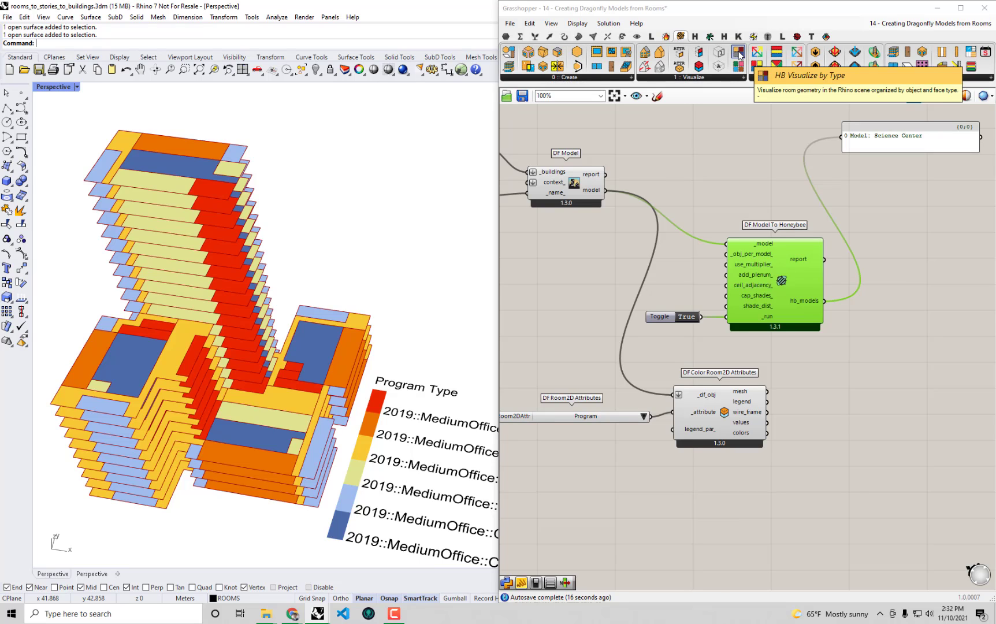
{"action": "left_click_drag", "start_coordinate": [739, 54], "coordinate": [915, 329]}
{"action": "right_click_drag", "start_coordinate": [843, 398], "coordinate": [789, 394]}
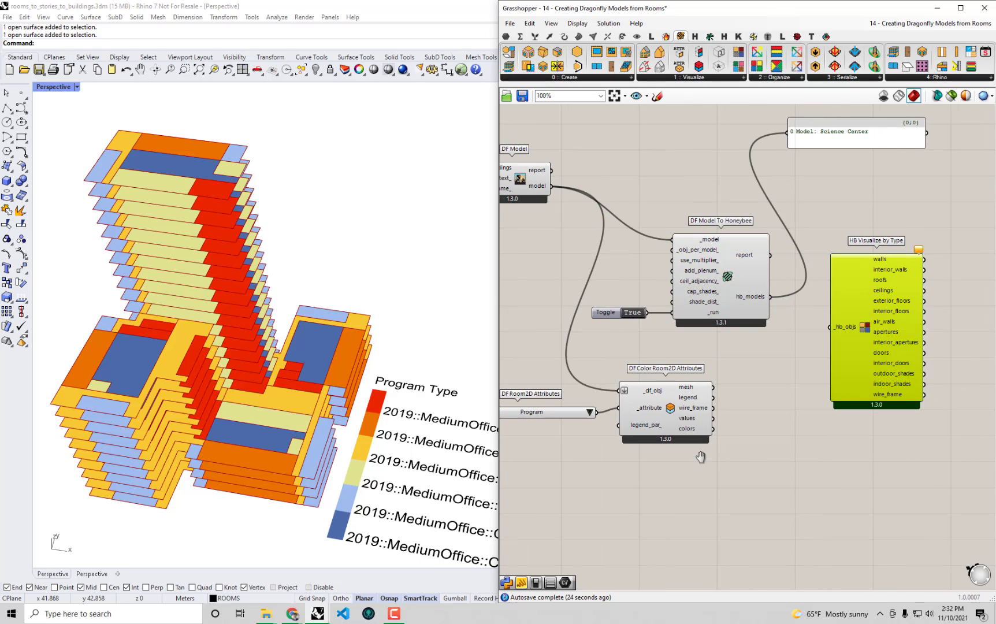
- Turn off the preview of DF Color Room2D Attributes and move it with its attribute selector further down
{"action": "right_click_drag", "start_coordinate": [700, 457], "coordinate": [727, 454]}
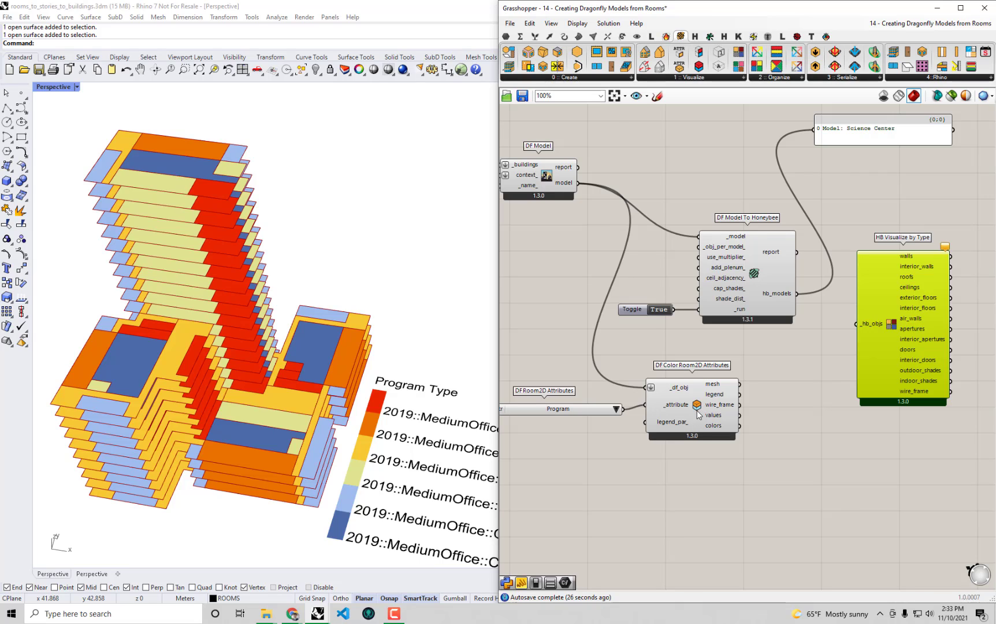
{"action": "right_click", "coordinate": [699, 414]}
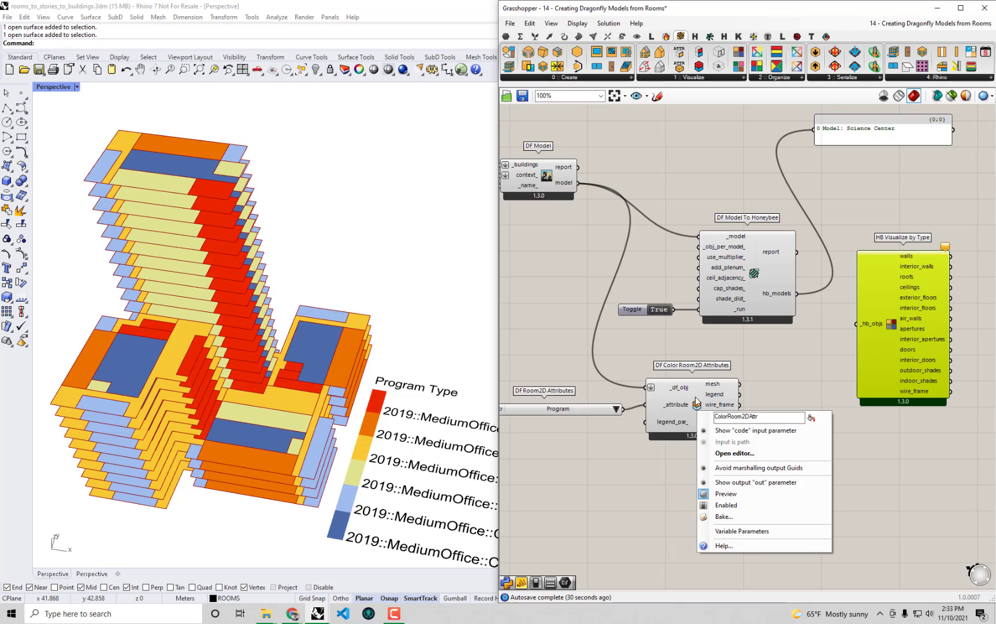
{"action": "left_click", "coordinate": [735, 497]}
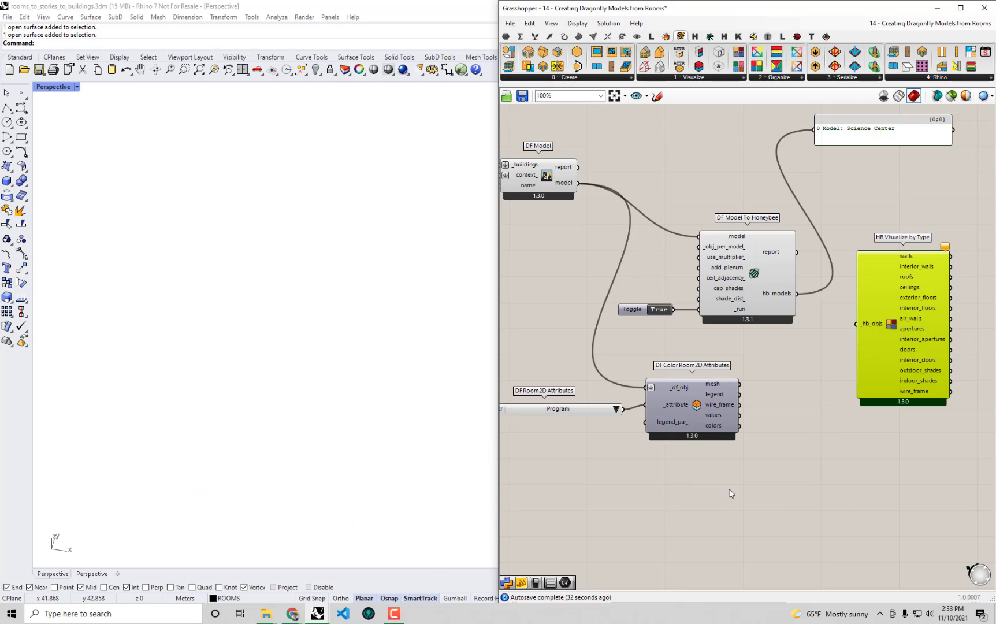
{"action": "left_click_drag", "start_coordinate": [716, 466], "coordinate": [596, 389]}
{"action": "left_click_drag", "start_coordinate": [682, 403], "coordinate": [717, 464]}
{"action": "left_click", "coordinate": [770, 346]}
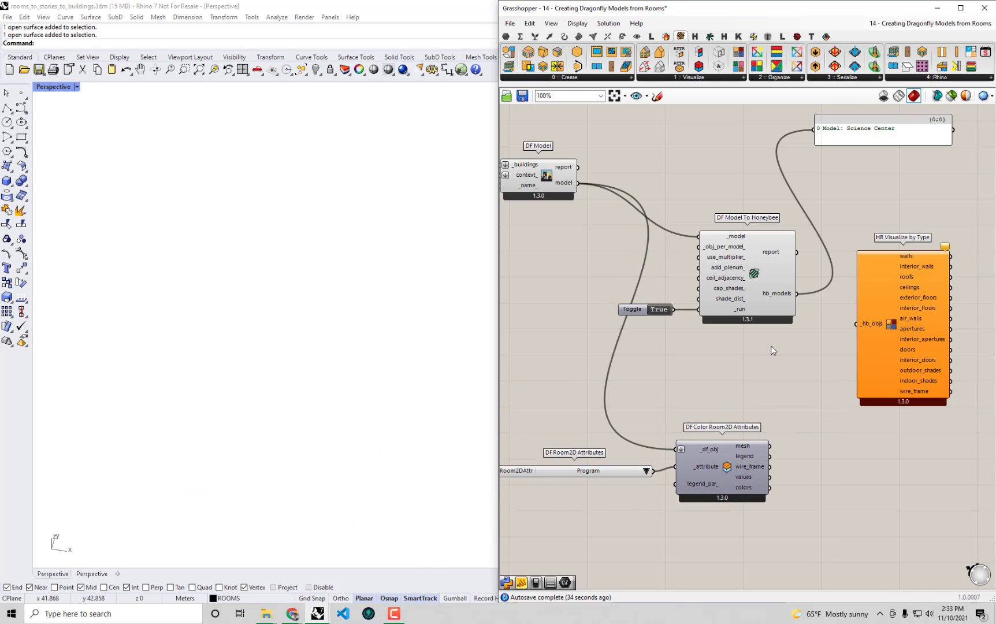
- Connect the hb_models output of DF Model To Honeybee to the _hb_objs input of HB Visualize by Type
{"action": "right_click_drag", "start_coordinate": [787, 324], "coordinate": [765, 394]}
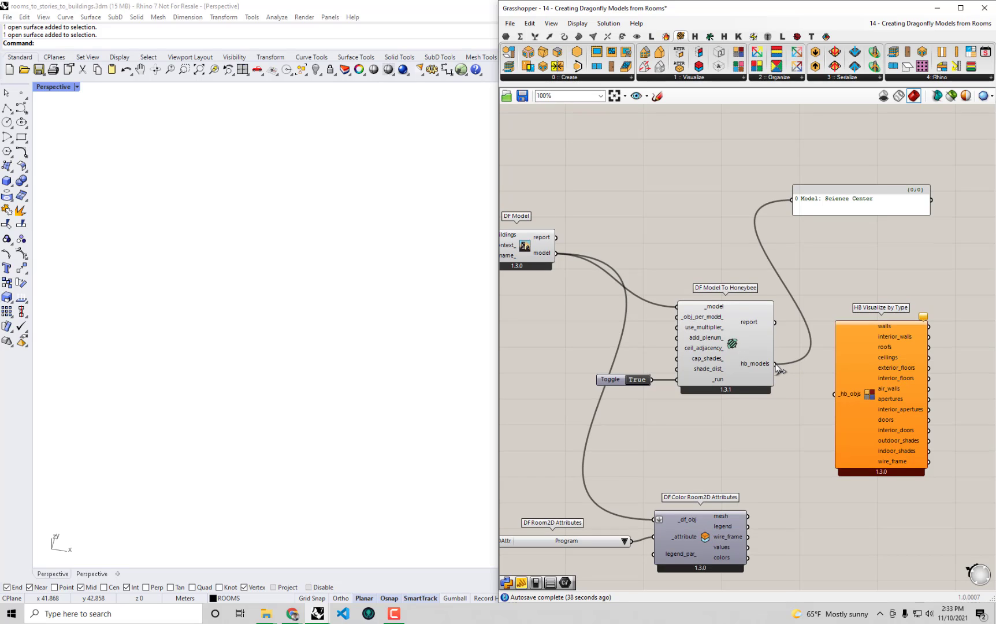
{"action": "left_click_drag", "start_coordinate": [787, 367], "coordinate": [861, 366]}
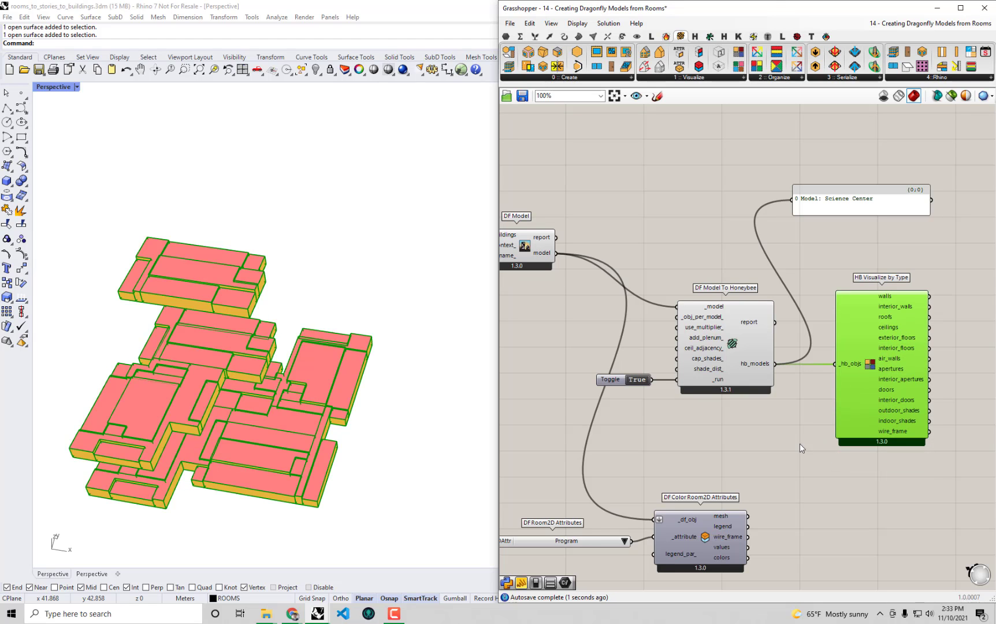
{"action": "left_click", "coordinate": [800, 443]}
- Examine the visualized Honeybee stories from several angles, checking the gaps between floors and the room volumes on each one
{"action": "right_click_drag", "start_coordinate": [428, 443], "coordinate": [372, 369]}
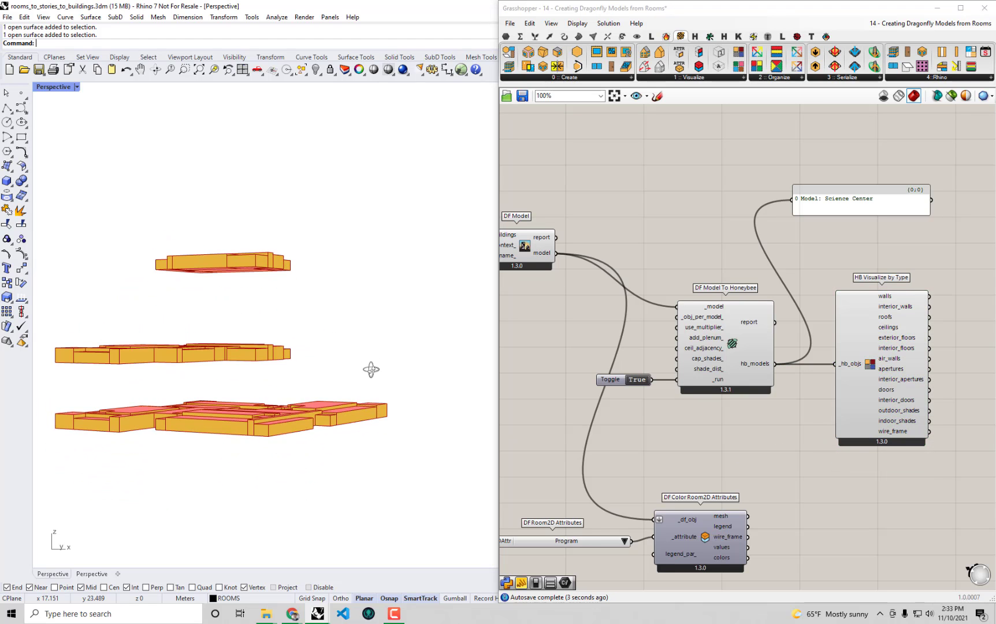
{"action": "right_click_drag", "start_coordinate": [242, 377], "coordinate": [367, 429]}
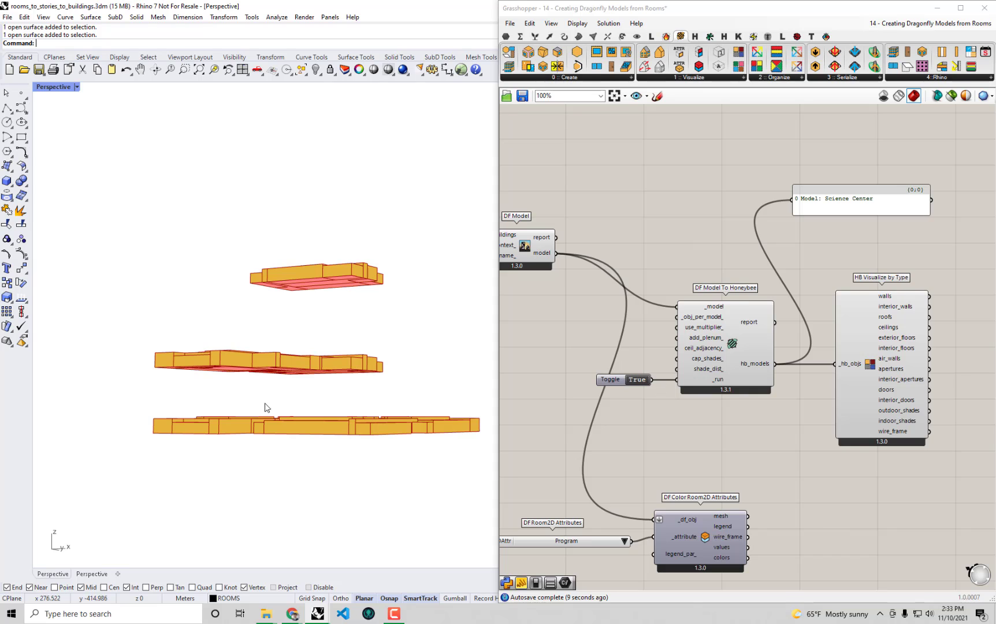
{"action": "mouse_move", "coordinate": [312, 398]}
{"action": "right_mouse_down"}
{"action": "mouse_move", "coordinate": [312, 412]}
{"action": "mouse_move", "coordinate": [373, 432]}
{"action": "mouse_move", "coordinate": [319, 416]}
{"action": "right_mouse_up"}
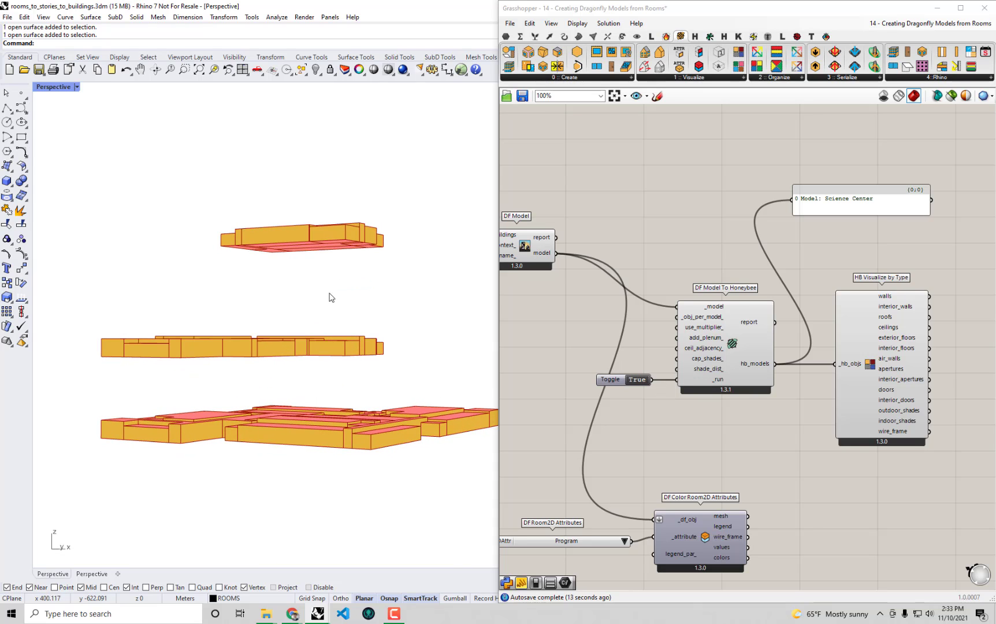
{"action": "mouse_move", "coordinate": [329, 213]}
{"action": "right_mouse_down"}
{"action": "mouse_move", "coordinate": [326, 259]}
{"action": "mouse_move", "coordinate": [325, 199]}
{"action": "mouse_move", "coordinate": [325, 227]}
{"action": "right_mouse_up"}
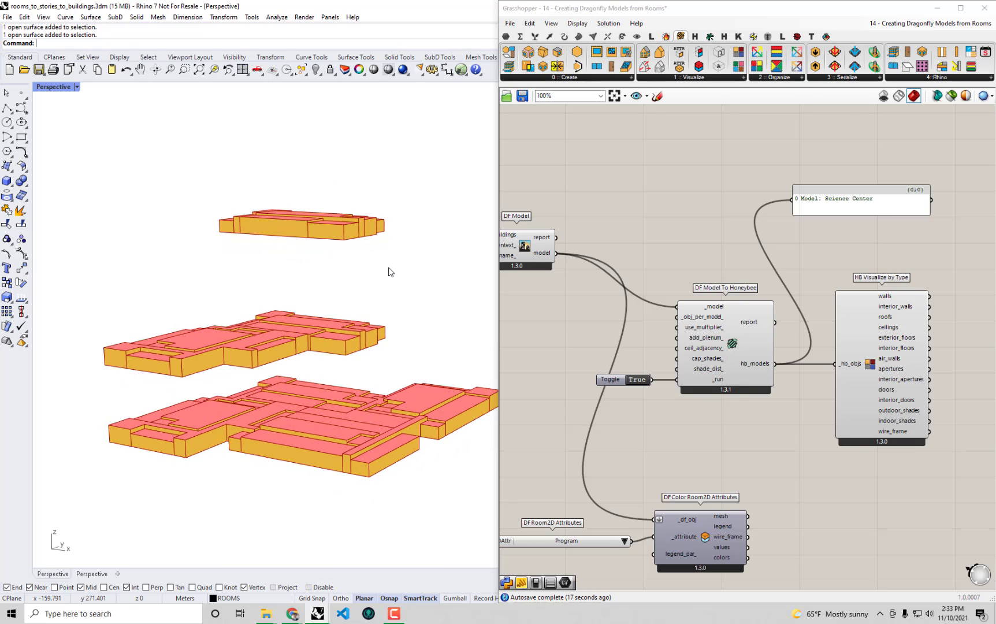
{"action": "left_click", "coordinate": [706, 539]}
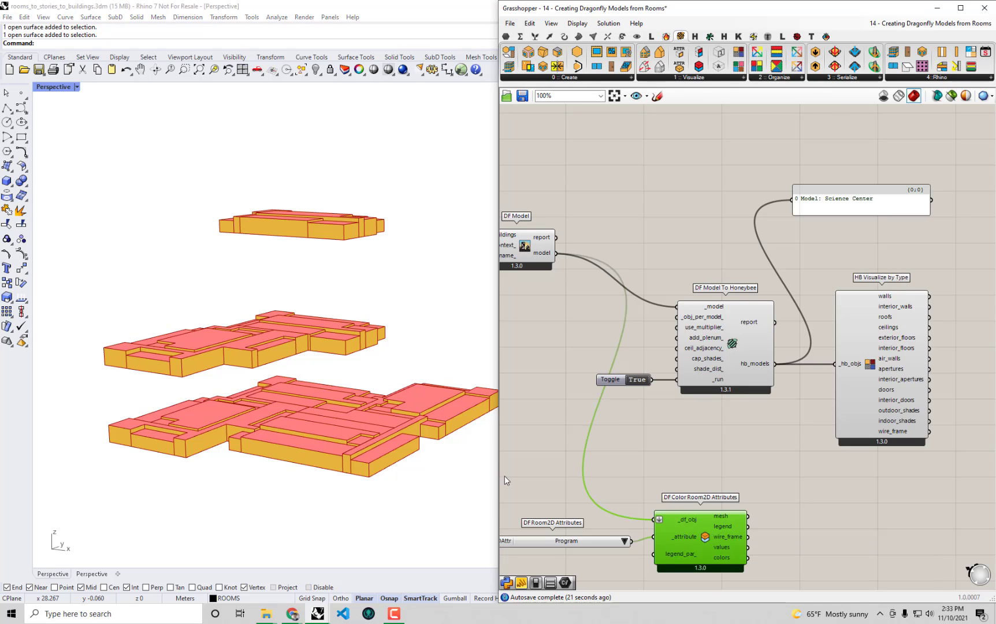
{"action": "right_click_drag", "start_coordinate": [296, 478], "coordinate": [303, 436]}
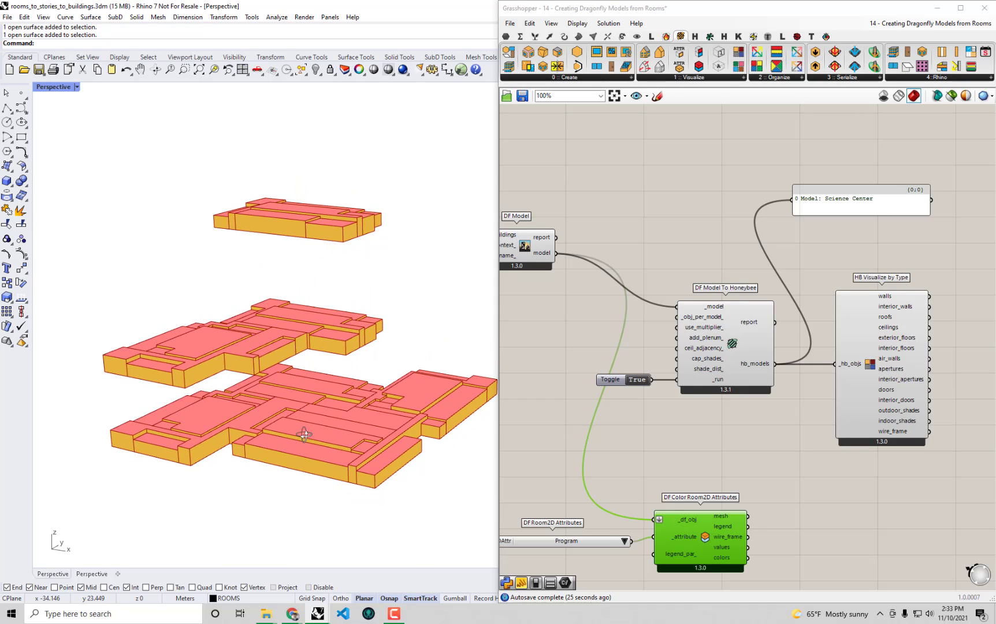
- Move DF Model and DF Building from Stories, each with its name panel, apart to make room between them on the canvas
{"action": "right_click_drag", "start_coordinate": [638, 296], "coordinate": [842, 307]}
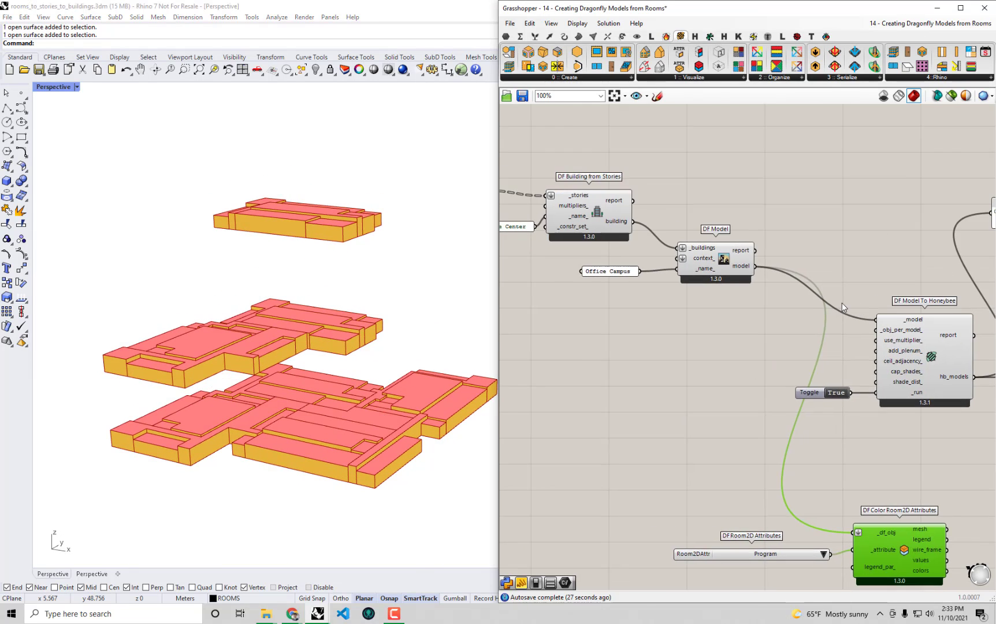
{"action": "scroll", "coordinate": [839, 300], "scroll_direction": "down", "scroll_amount": 2}
{"action": "right_click_drag", "start_coordinate": [696, 278], "coordinate": [734, 295]}
{"action": "scroll", "coordinate": [851, 328], "scroll_direction": "up", "scroll_amount": 1}
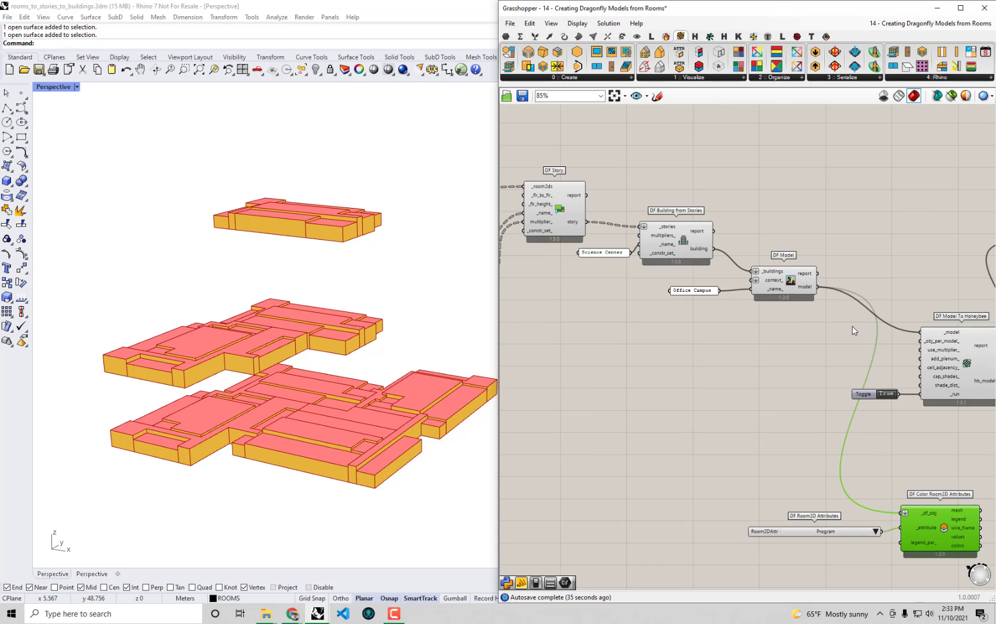
{"action": "left_click_drag", "start_coordinate": [803, 307], "coordinate": [669, 276]}
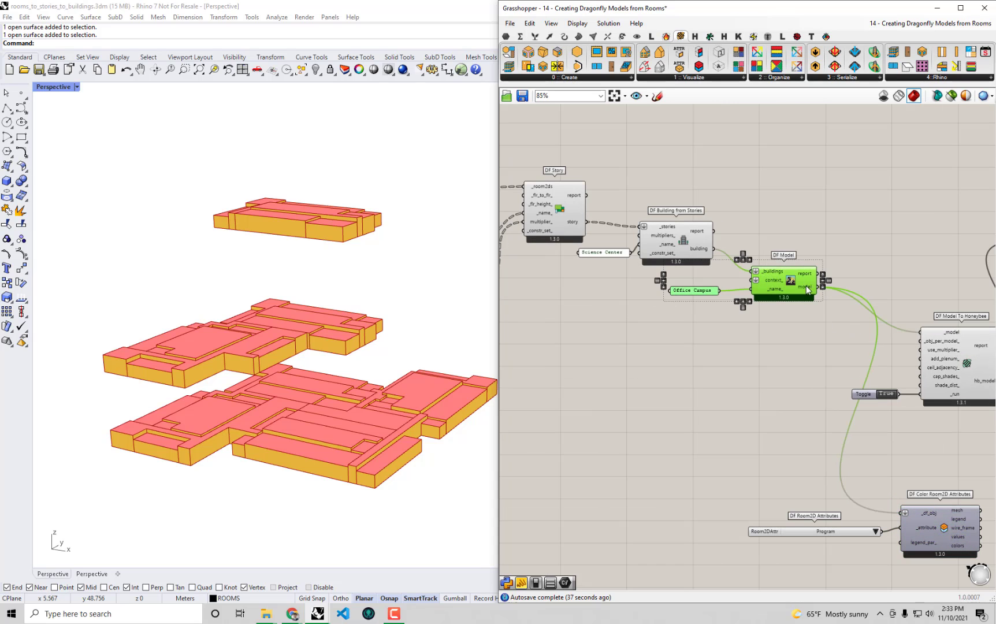
{"action": "left_click_drag", "start_coordinate": [784, 285], "coordinate": [824, 317]}
{"action": "right_click_drag", "start_coordinate": [739, 281], "coordinate": [806, 315]}
{"action": "left_click_drag", "start_coordinate": [745, 325], "coordinate": [685, 272]}
{"action": "left_click_drag", "start_coordinate": [775, 281], "coordinate": [732, 282]}
{"action": "right_click_drag", "start_coordinate": [874, 349], "coordinate": [852, 329]}
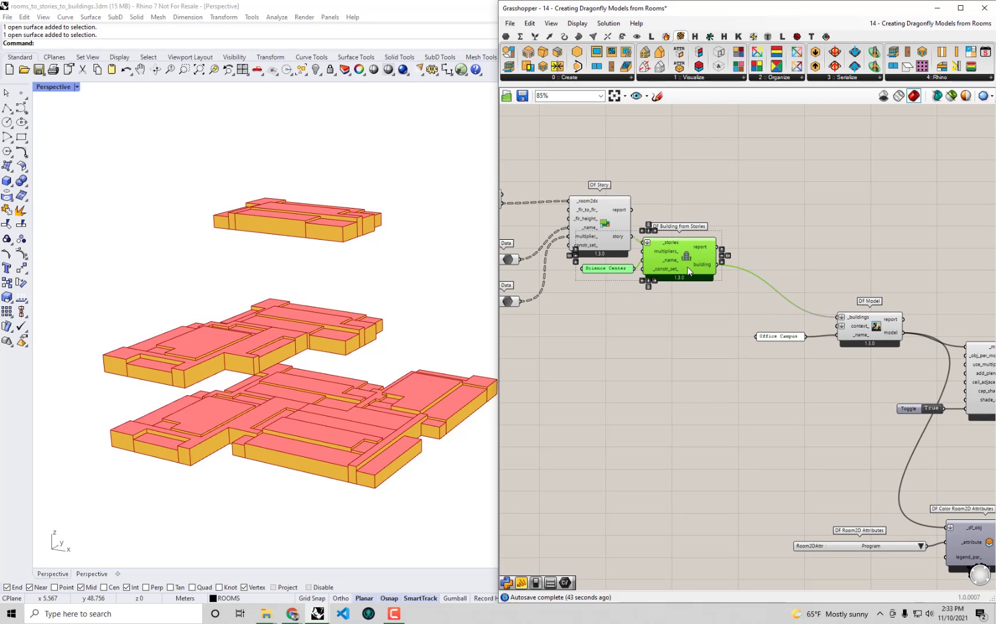
{"action": "left_click_drag", "start_coordinate": [689, 271], "coordinate": [710, 272]}
{"action": "left_click", "coordinate": [818, 241]}
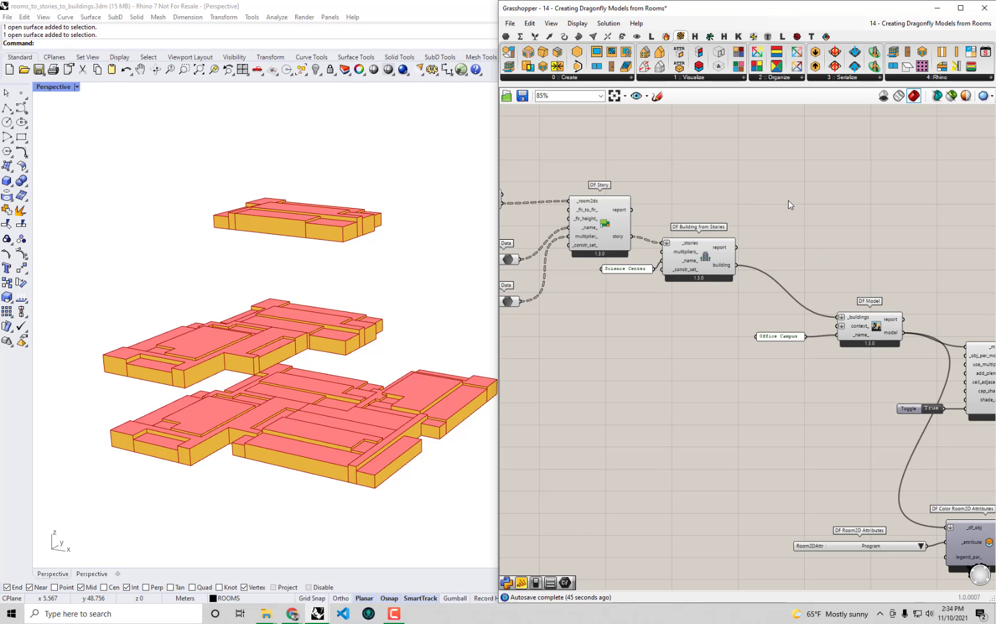
- Add a DF Apply Facade Parameters component and connect the building output of DF Building from Stories to its _df_obj input
{"action": "left_click", "coordinate": [710, 36]}
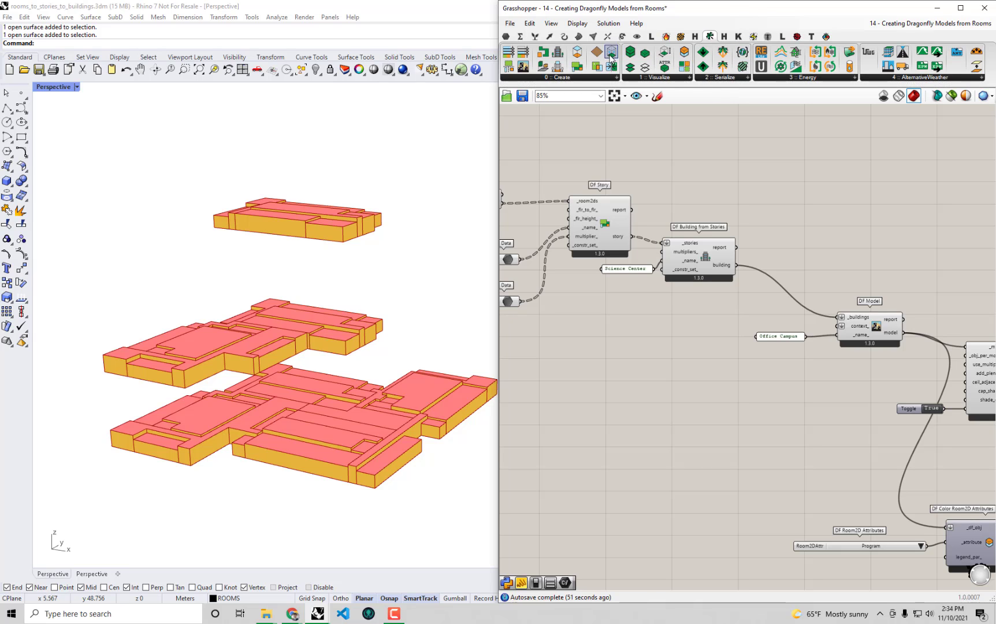
{"action": "left_click", "coordinate": [599, 79]}
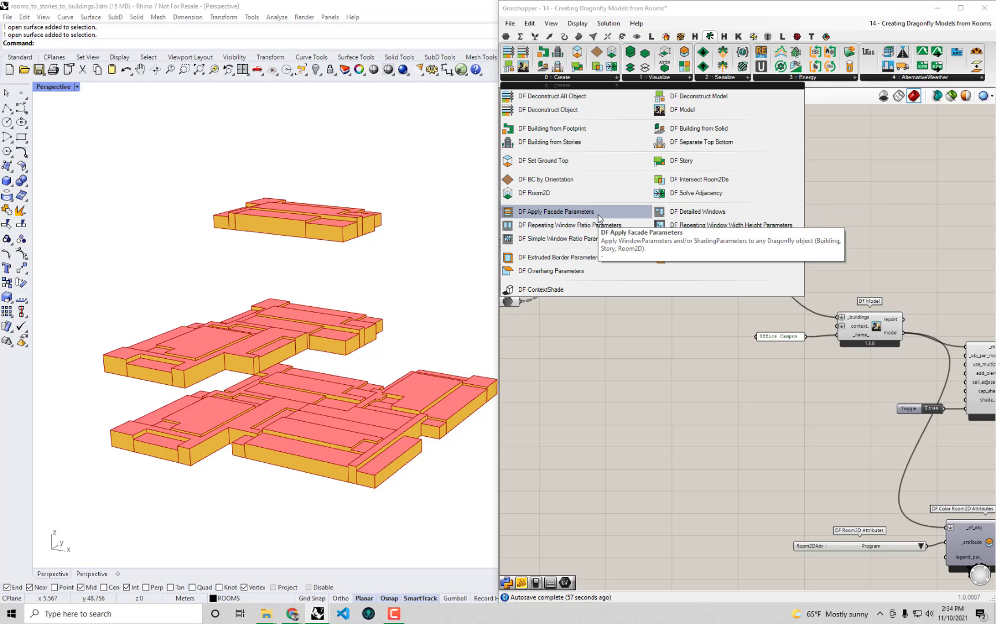
{"action": "left_click", "coordinate": [556, 211]}
{"action": "left_click", "coordinate": [774, 216]}
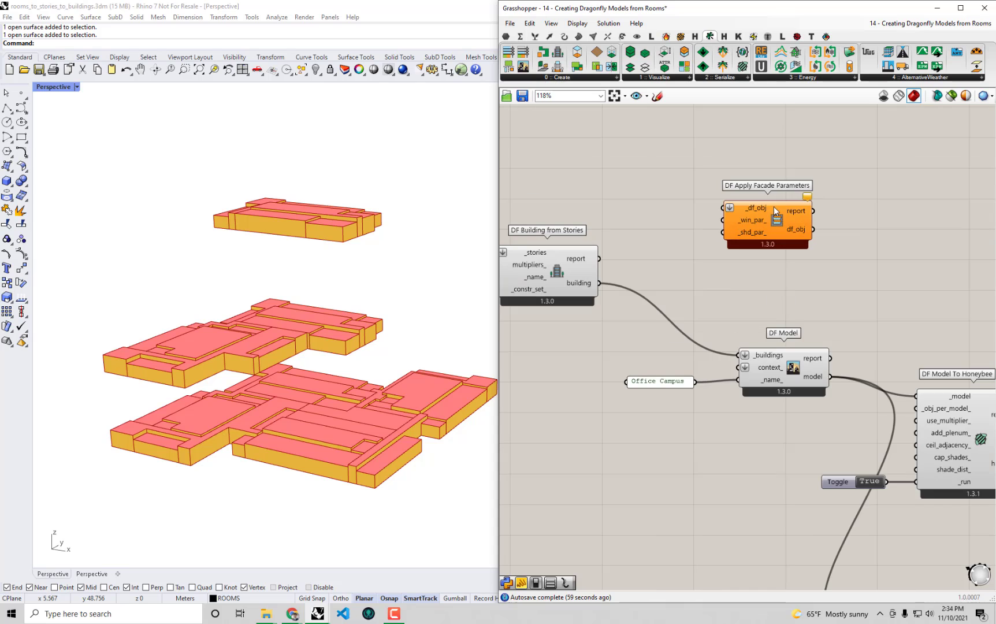
{"action": "left_click_drag", "start_coordinate": [774, 216], "coordinate": [752, 208]}
{"action": "scroll", "coordinate": [752, 208], "scroll_direction": "up", "scroll_amount": 3}
{"action": "left_click_drag", "start_coordinate": [599, 283], "coordinate": [744, 204]}
{"action": "right_click_drag", "start_coordinate": [744, 204], "coordinate": [799, 226]}
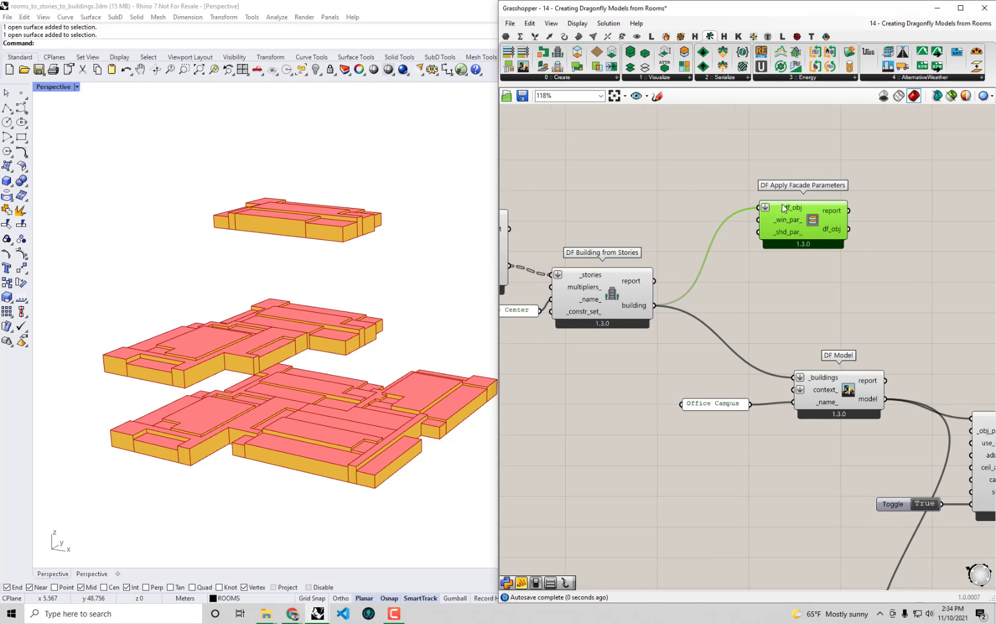
- Add a DF Simple Window Ratio Parameters component beside DF Apply Facade Parameters
{"action": "left_click", "coordinate": [569, 78]}
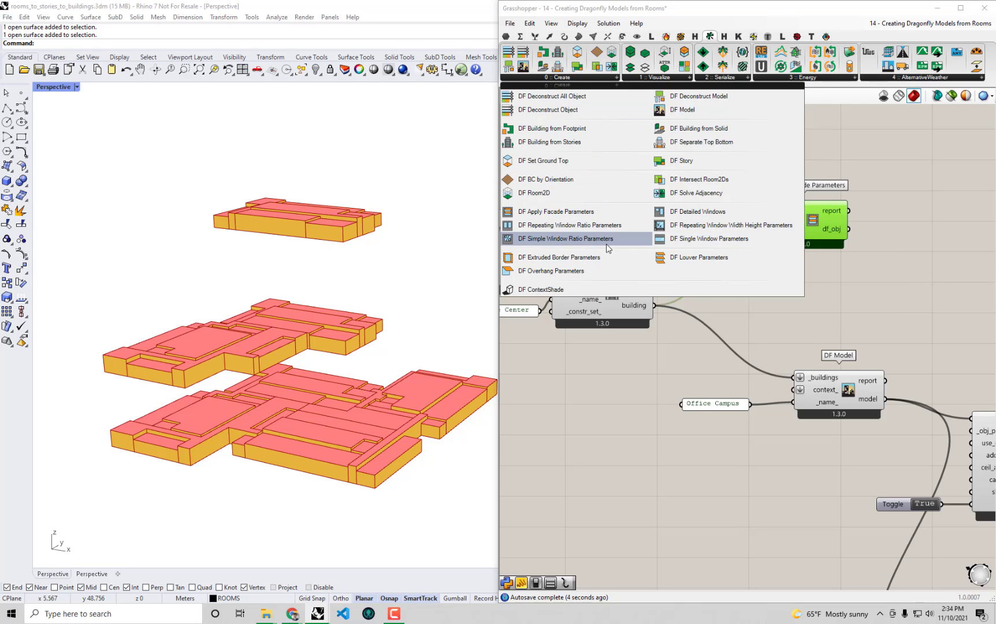
{"action": "left_click", "coordinate": [569, 238]}
{"action": "left_click", "coordinate": [669, 216]}
{"action": "right_click_drag", "start_coordinate": [669, 216], "coordinate": [689, 247]}
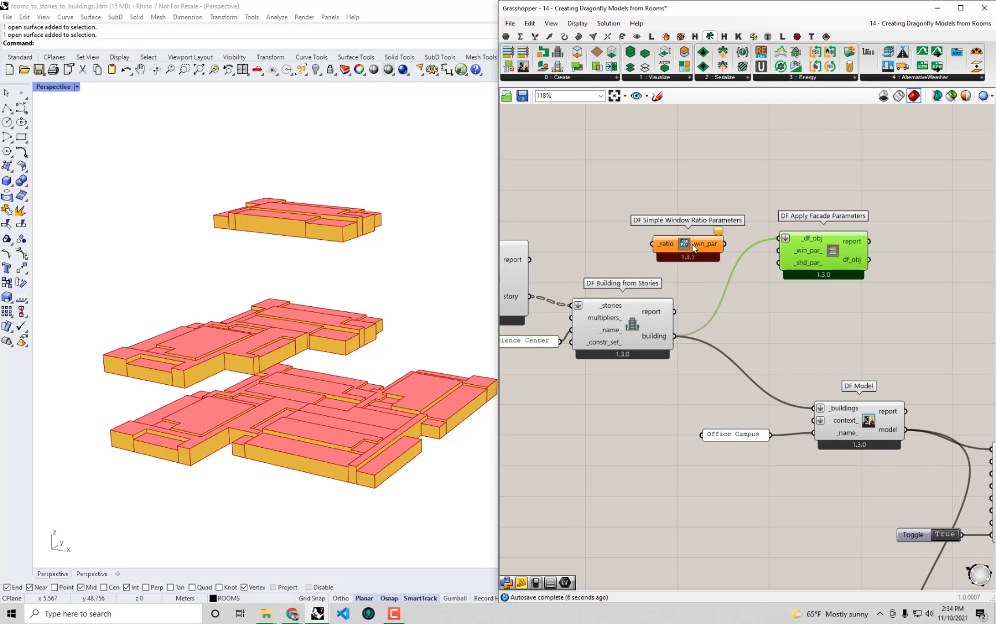
{"action": "left_click_drag", "start_coordinate": [690, 246], "coordinate": [702, 231]}
- Create a panel with 0.4, feed it into _ratio, and connect win_par to the _win_par_ input of DF Apply Facade Parameters
{"action": "double_click", "coordinate": [632, 227]}
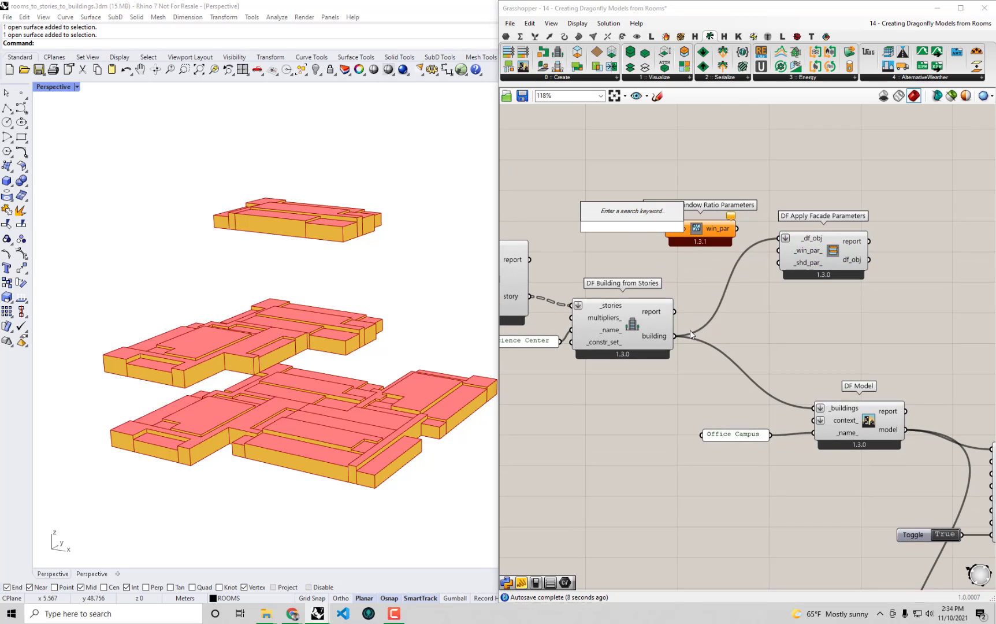
{"action": "type", "text": "\"0.4"}
{"action": "key", "text": "Return"}
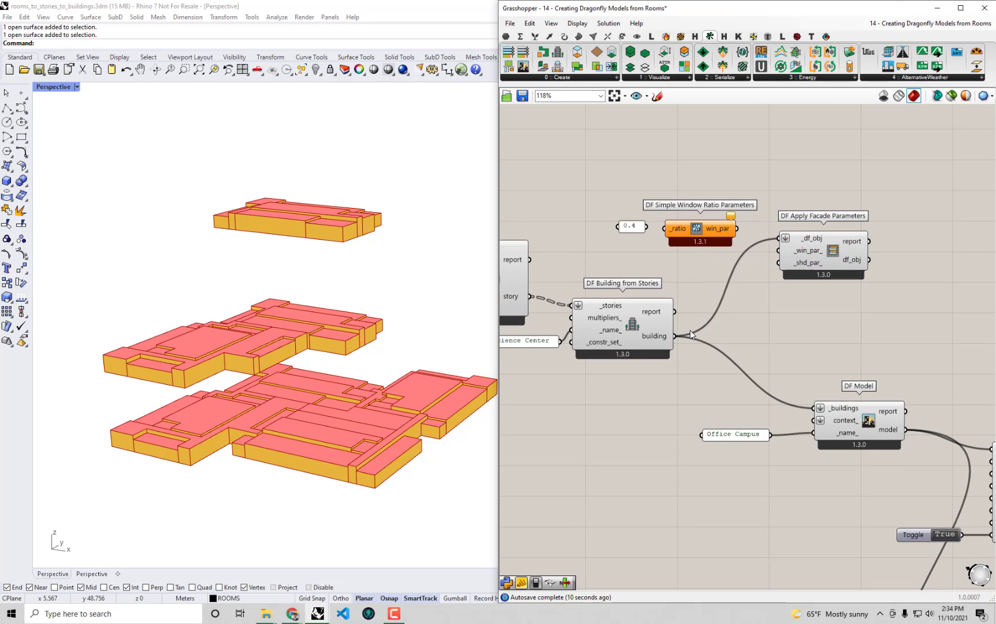
{"action": "left_click_drag", "start_coordinate": [646, 226], "coordinate": [800, 373]}
- Group the window ratio and facade components, and connect df_obj to the _buildings input of DF Model in place of the original building
{"action": "left_click_drag", "start_coordinate": [878, 338], "coordinate": [603, 184]}
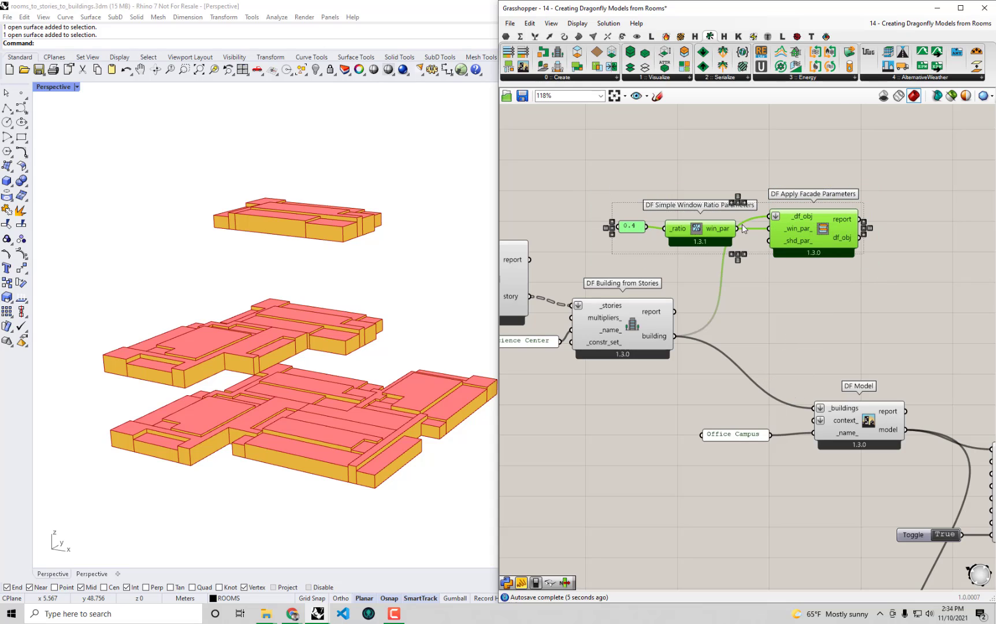
{"action": "key", "text": "ctrl+g"}
{"action": "left_click", "coordinate": [866, 250]}
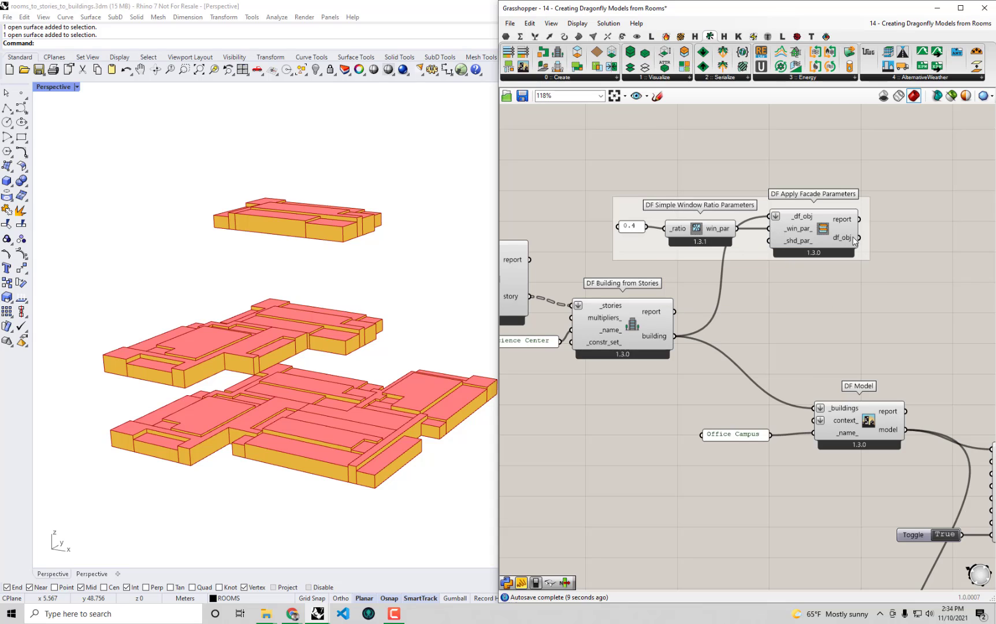
{"action": "left_click_drag", "start_coordinate": [858, 237], "coordinate": [814, 408]}
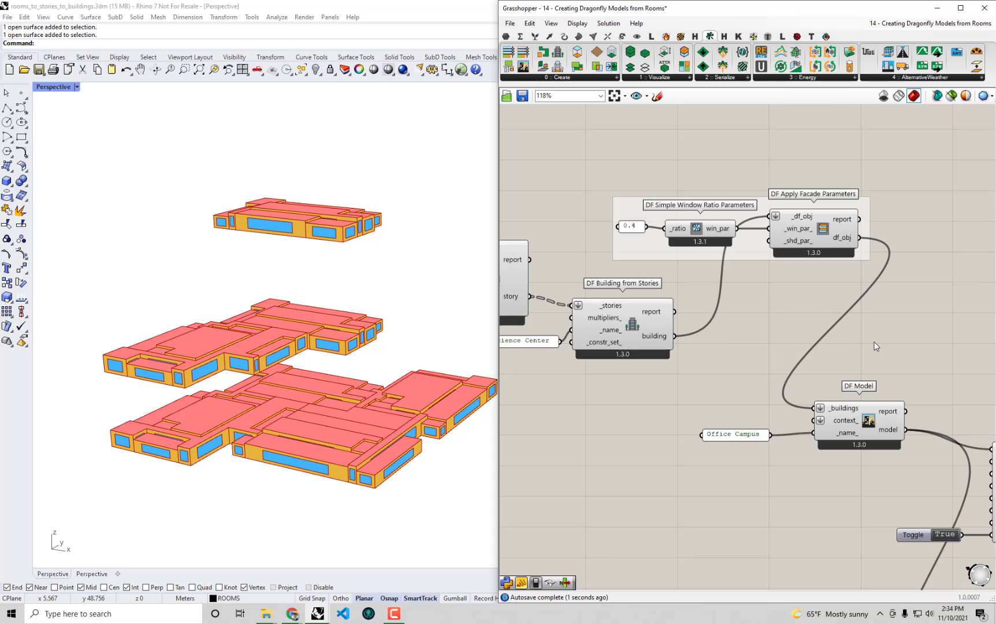
- Examine the generated windows on the building facades up close and across all stories
{"action": "mouse_move", "coordinate": [361, 358]}
{"action": "right_mouse_down"}
{"action": "mouse_move", "coordinate": [372, 338]}
{"action": "mouse_move", "coordinate": [375, 396]}
{"action": "mouse_move", "coordinate": [378, 330]}
{"action": "mouse_move", "coordinate": [375, 361]}
{"action": "right_mouse_up"}
{"action": "scroll", "coordinate": [320, 322], "scroll_direction": "up", "scroll_amount": 8}
{"action": "scroll", "coordinate": [319, 323], "scroll_direction": "up", "scroll_amount": 10}
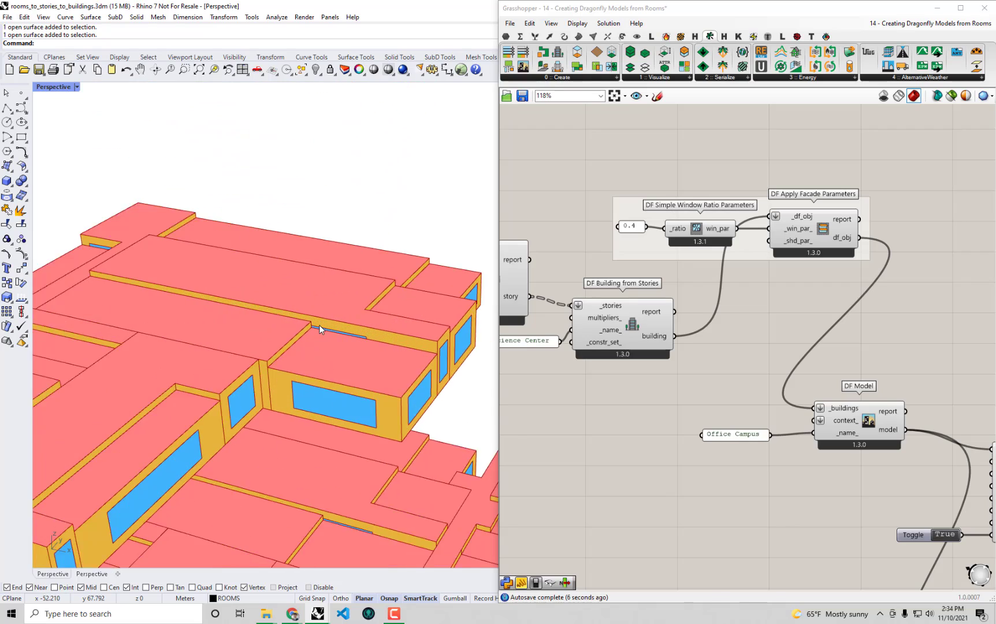
{"action": "scroll", "coordinate": [328, 336], "scroll_direction": "down", "scroll_amount": 10}
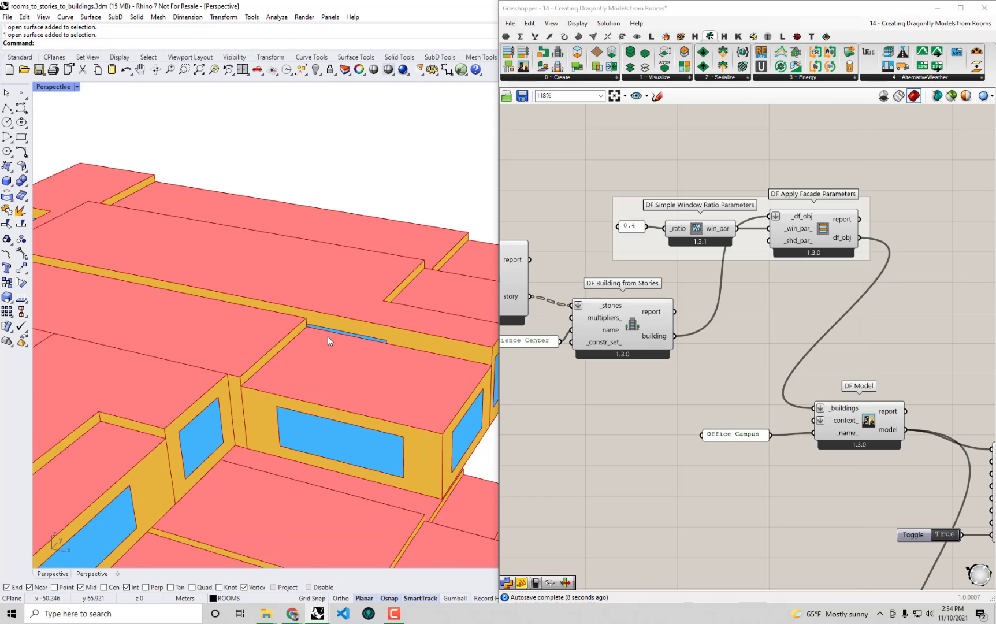
{"action": "scroll", "coordinate": [328, 336], "scroll_direction": "down", "scroll_amount": 5}
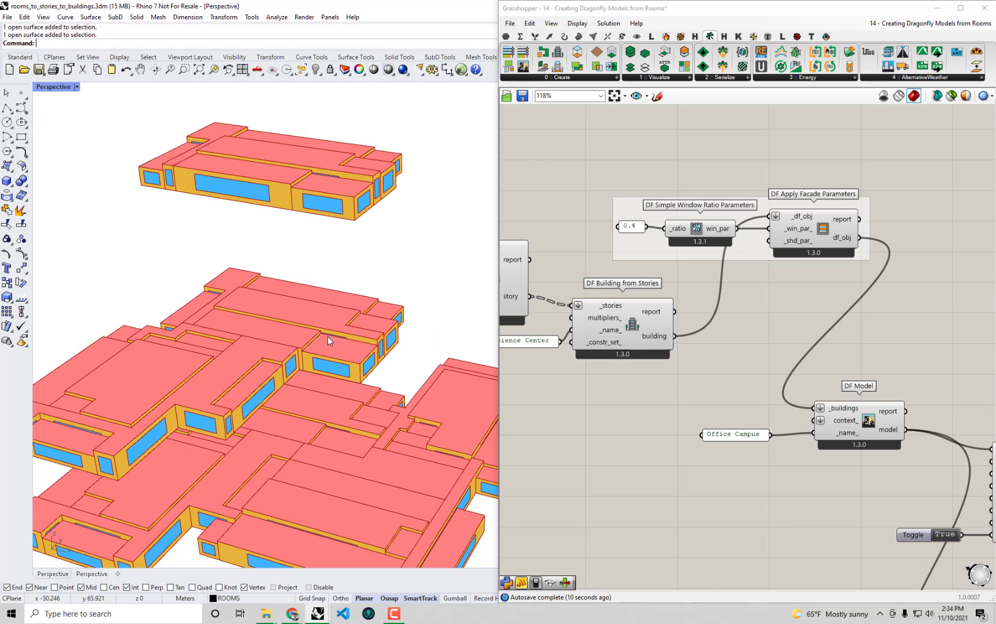
- Move DF Model To Honeybee with its toggle, output panel and HB Visualize by Type higher up on the canvas
{"action": "right_click_drag", "start_coordinate": [812, 376], "coordinate": [716, 273]}
{"action": "scroll", "coordinate": [872, 365], "scroll_direction": "down", "scroll_amount": 2}
{"action": "right_click_drag", "start_coordinate": [871, 365], "coordinate": [764, 298]}
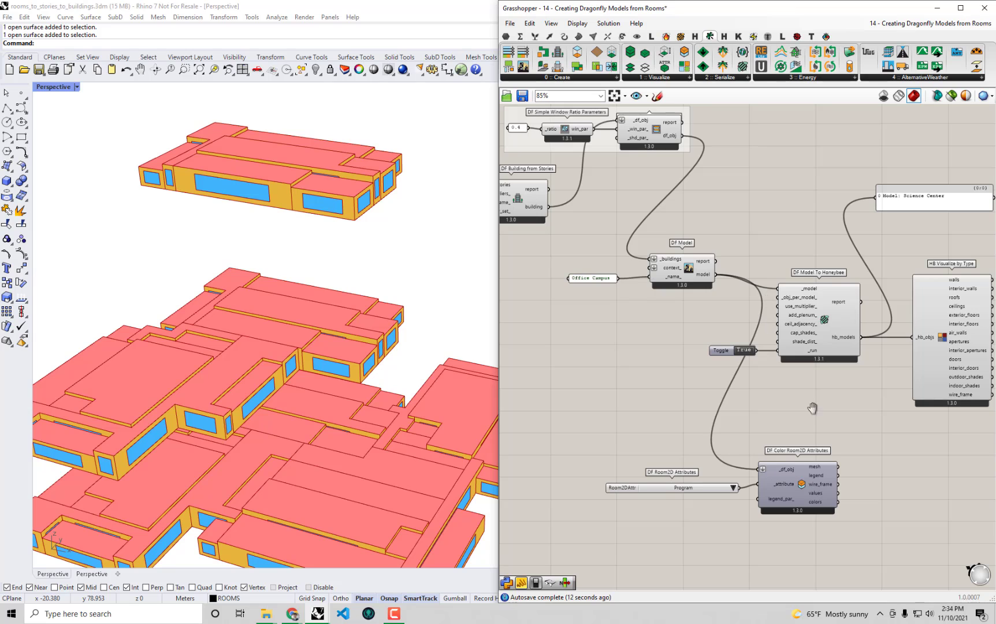
{"action": "right_click_drag", "start_coordinate": [751, 408], "coordinate": [672, 415]}
{"action": "left_click_drag", "start_coordinate": [969, 430], "coordinate": [678, 194]}
{"action": "left_click_drag", "start_coordinate": [747, 300], "coordinate": [783, 161]}
{"action": "right_click_drag", "start_coordinate": [768, 242], "coordinate": [703, 344]}
{"action": "left_click", "coordinate": [931, 245]}
{"action": "right_click_drag", "start_coordinate": [934, 244], "coordinate": [862, 215]}
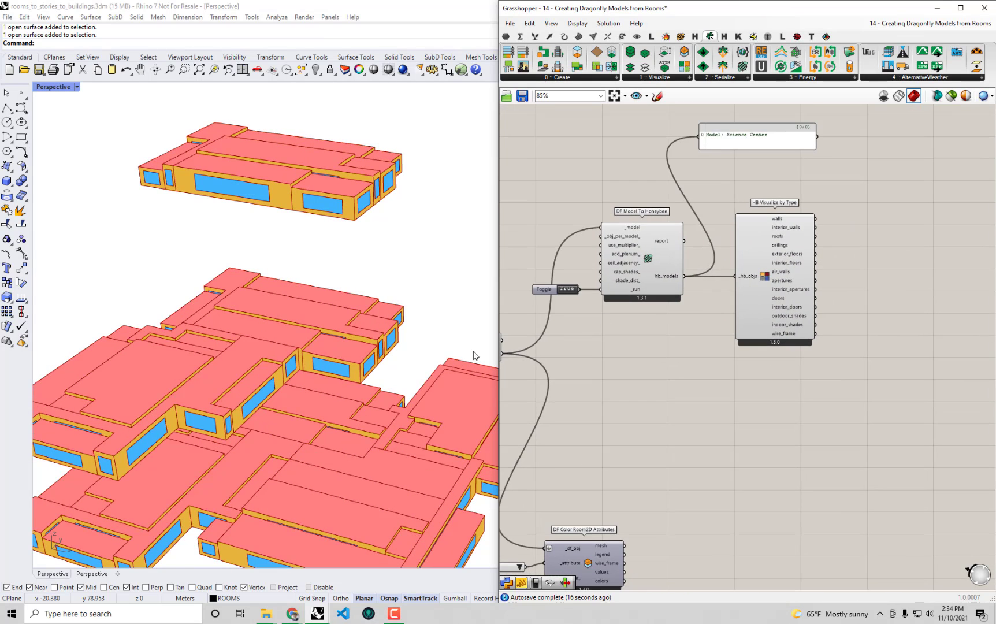
- Turn off the preview of HB Visualize by Type
{"action": "right_click_drag", "start_coordinate": [379, 385], "coordinate": [333, 383]}
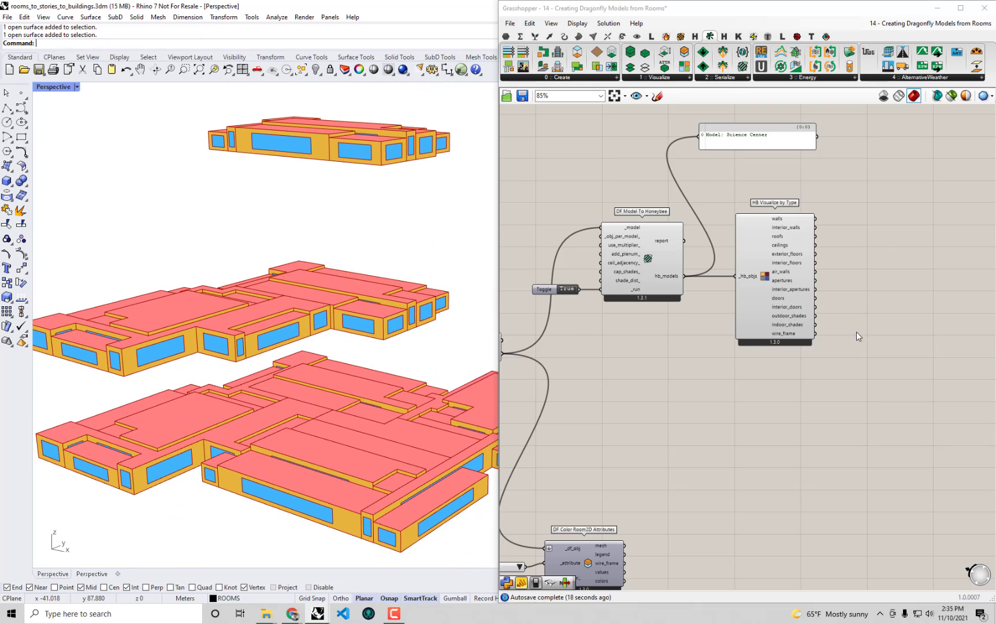
{"action": "right_click_drag", "start_coordinate": [857, 332], "coordinate": [856, 344]}
{"action": "scroll", "coordinate": [856, 342], "scroll_direction": "up", "scroll_amount": 1}
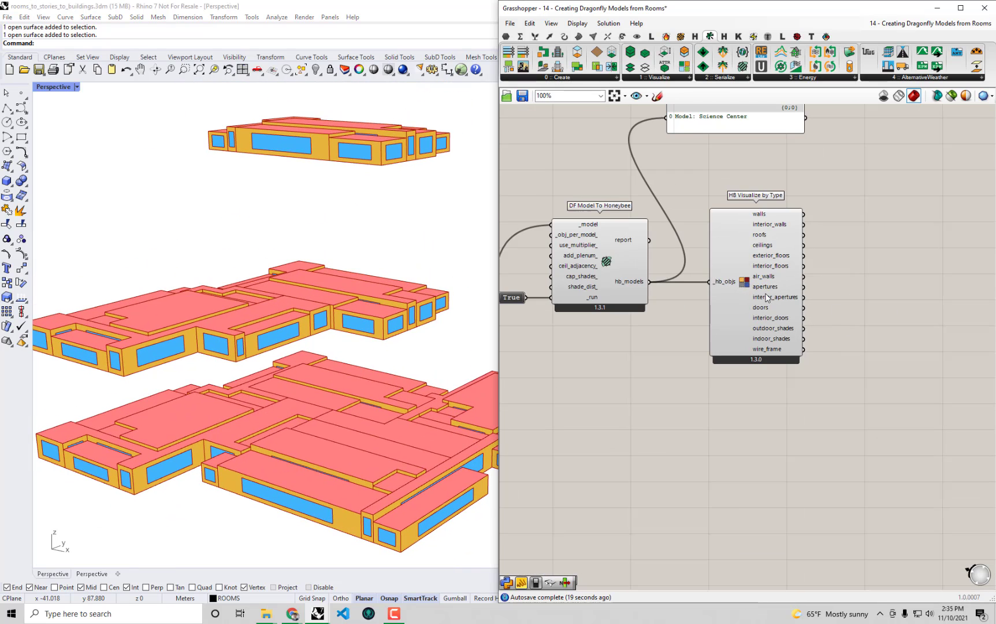
{"action": "right_click", "coordinate": [745, 282]}
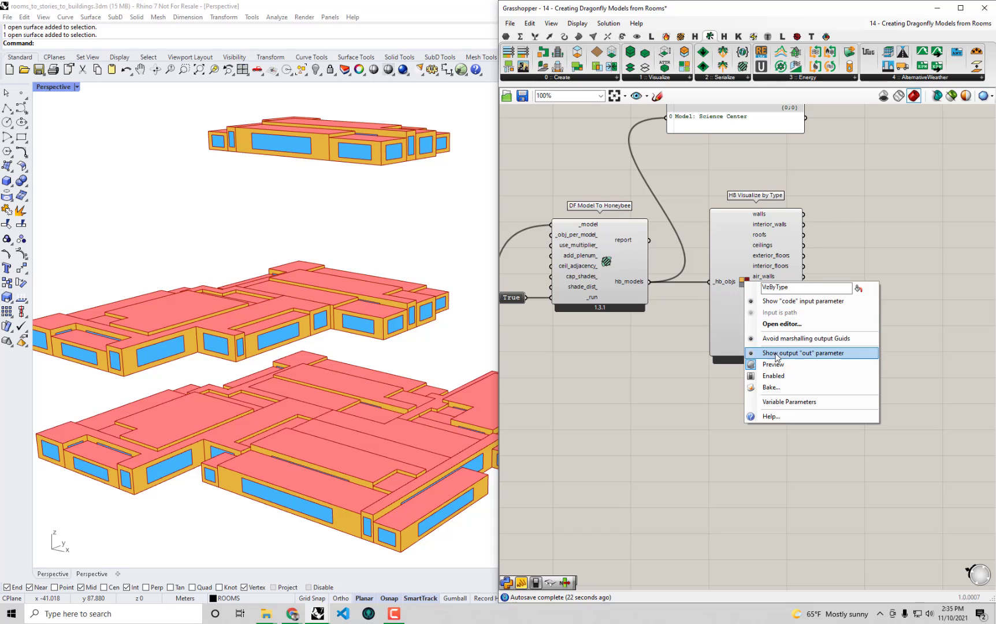
{"action": "left_click", "coordinate": [774, 365]}
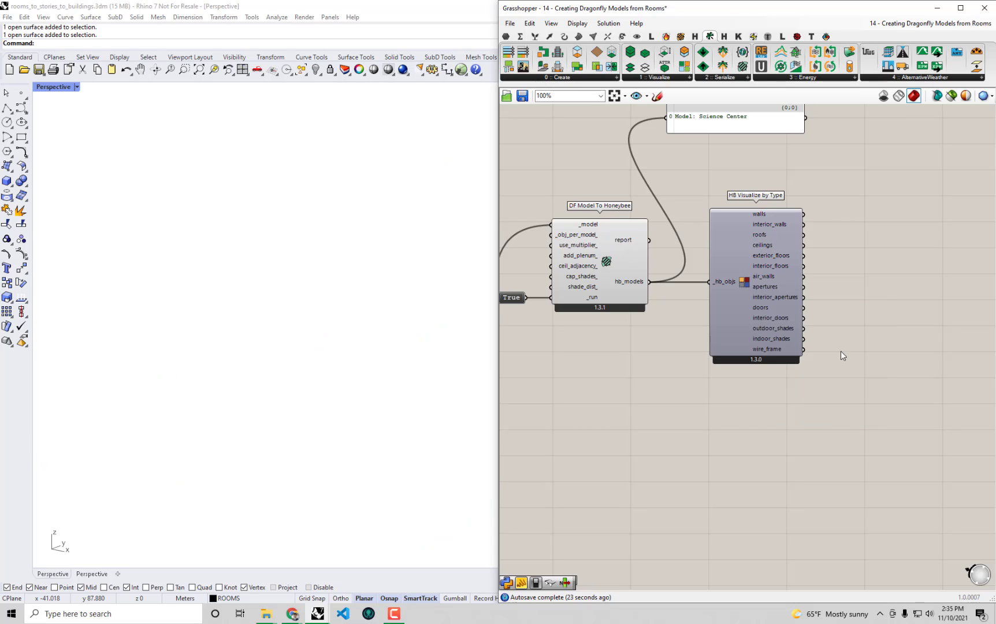
- Add a Geometry parameter beside the outputs of HB Visualize by Type
{"action": "double_click", "coordinate": [866, 321]}
{"action": "type", "text": "geo"}
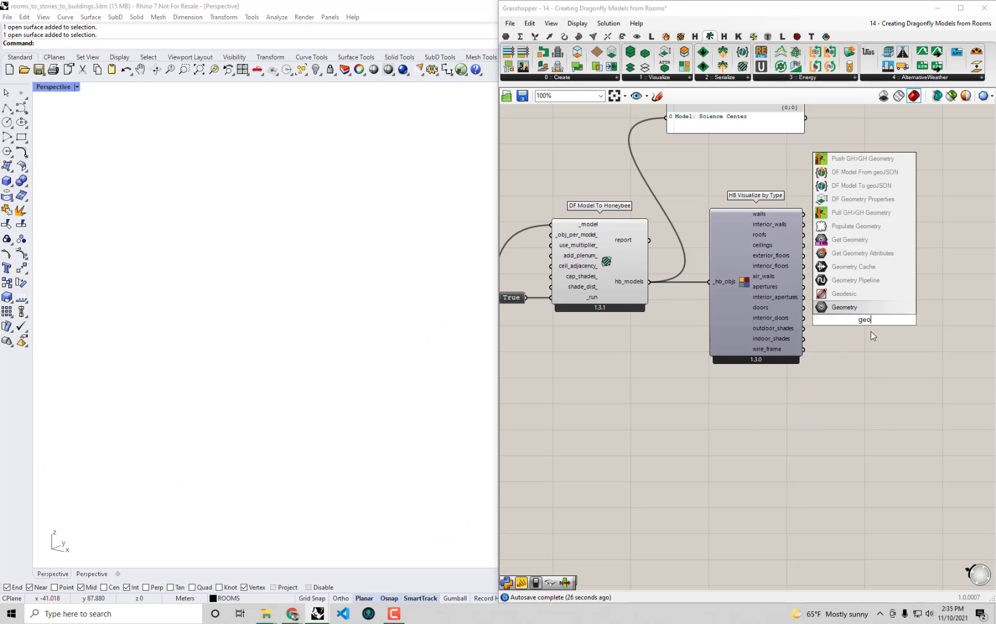
{"action": "left_click", "coordinate": [908, 309]}
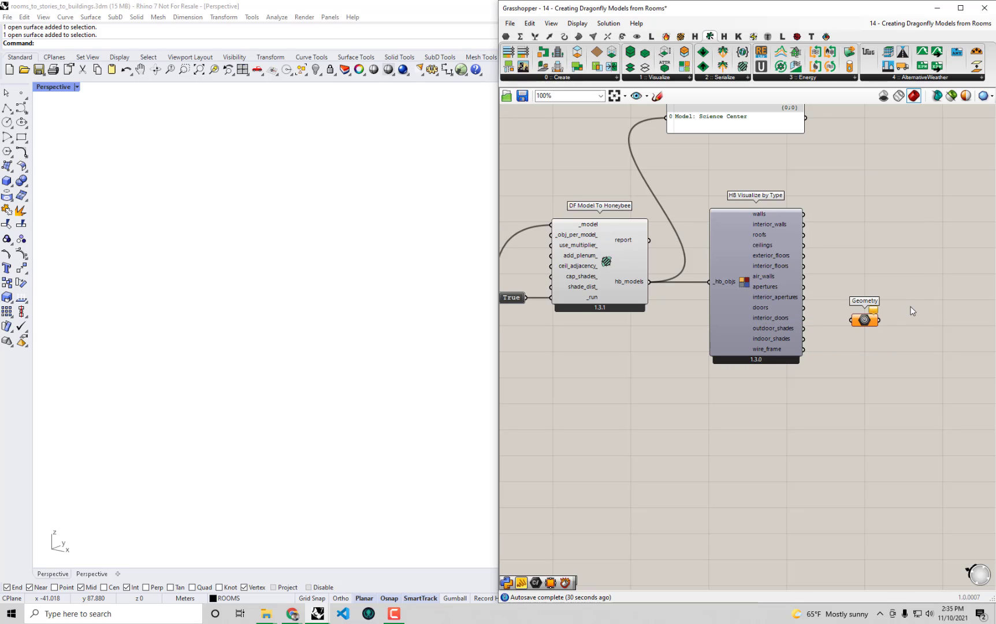
{"action": "scroll", "coordinate": [910, 312], "scroll_direction": "up", "scroll_amount": 2}
{"action": "right_click_drag", "start_coordinate": [910, 311], "coordinate": [818, 278]}
{"action": "left_click_drag", "start_coordinate": [772, 290], "coordinate": [782, 308]}
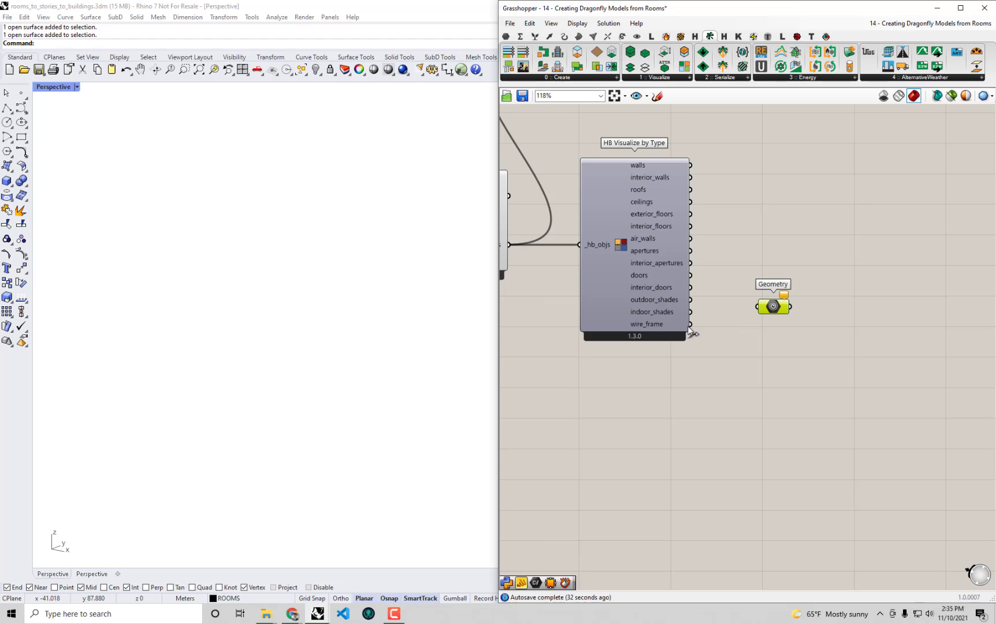
- Connect both the wire_frame and apertures outputs of HB Visualize by Type to the Geometry parameter
{"action": "left_click_drag", "start_coordinate": [691, 324], "coordinate": [757, 307]}
{"action": "left_click", "coordinate": [745, 262]}
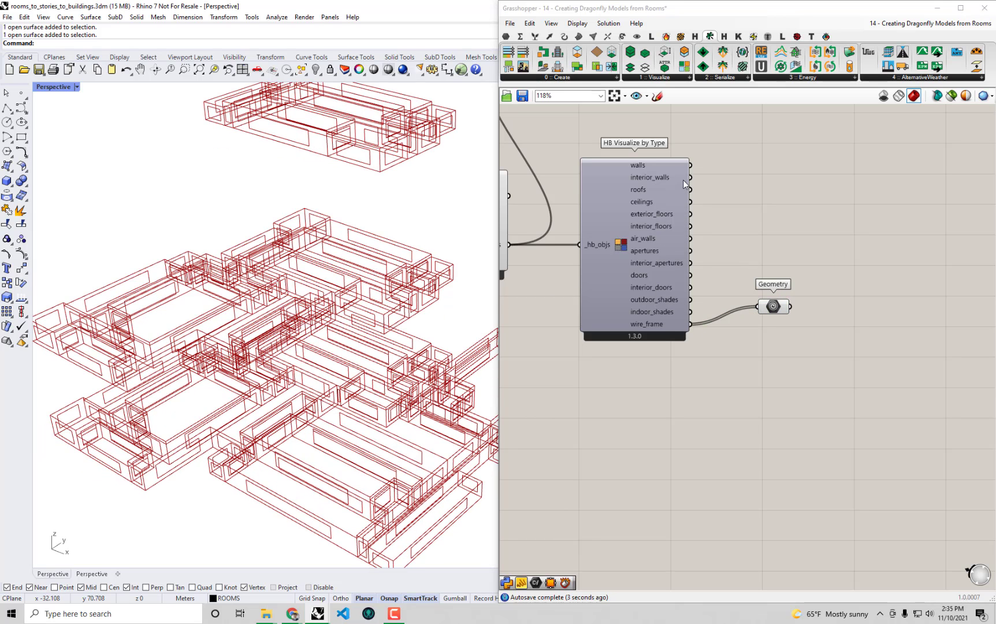
{"action": "left_click_drag", "start_coordinate": [690, 251], "coordinate": [778, 326], "text": "shift"}
{"action": "left_click", "coordinate": [771, 227]}
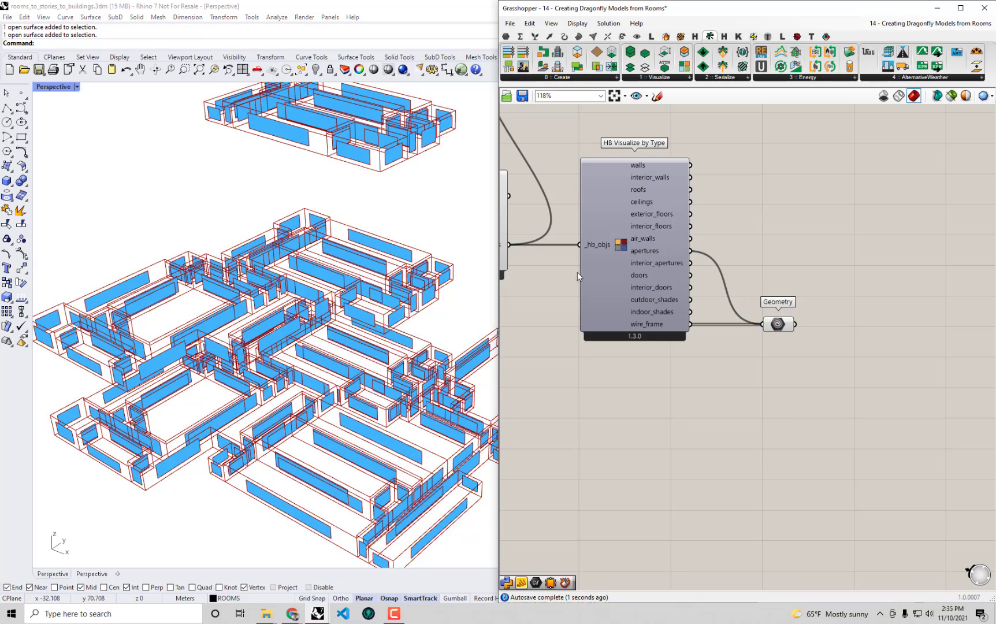
- Examine the wireframe and apertures from several angles, checking which room walls carry windows
{"action": "right_click_drag", "start_coordinate": [303, 319], "coordinate": [239, 374]}
{"action": "scroll", "coordinate": [357, 309], "scroll_direction": "up", "scroll_amount": 10}
{"action": "scroll", "coordinate": [111, 321], "scroll_direction": "up", "scroll_amount": 3}
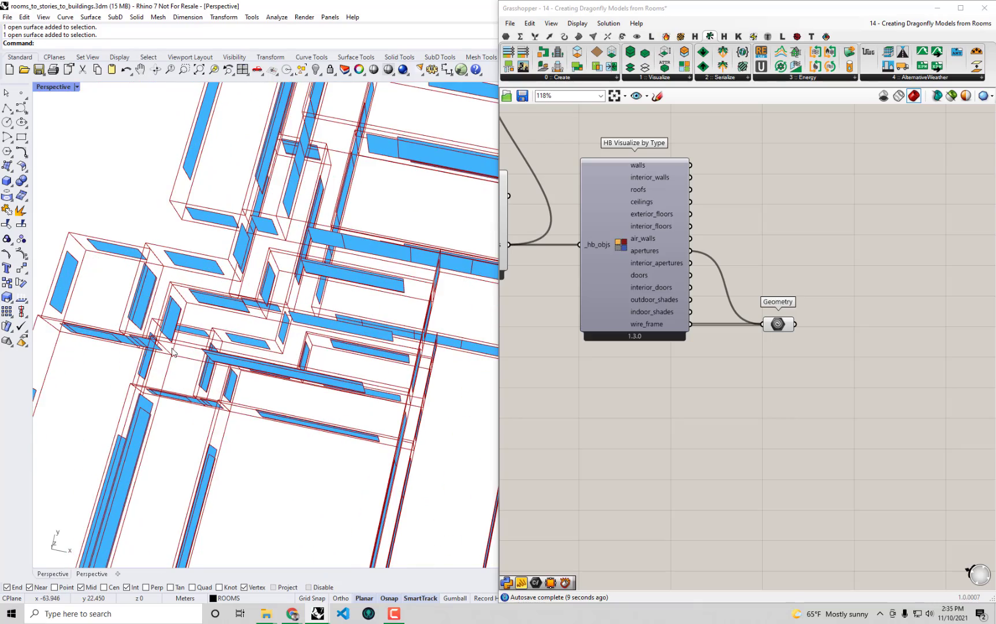
{"action": "right_click_drag", "start_coordinate": [175, 353], "coordinate": [271, 267]}
{"action": "scroll", "coordinate": [350, 251], "scroll_direction": "down", "scroll_amount": 5}
{"action": "right_click_drag", "start_coordinate": [350, 250], "coordinate": [427, 232]}
{"action": "scroll", "coordinate": [312, 264], "scroll_direction": "down", "scroll_amount": 4}
{"action": "scroll", "coordinate": [745, 274], "scroll_direction": "down", "scroll_amount": 5}
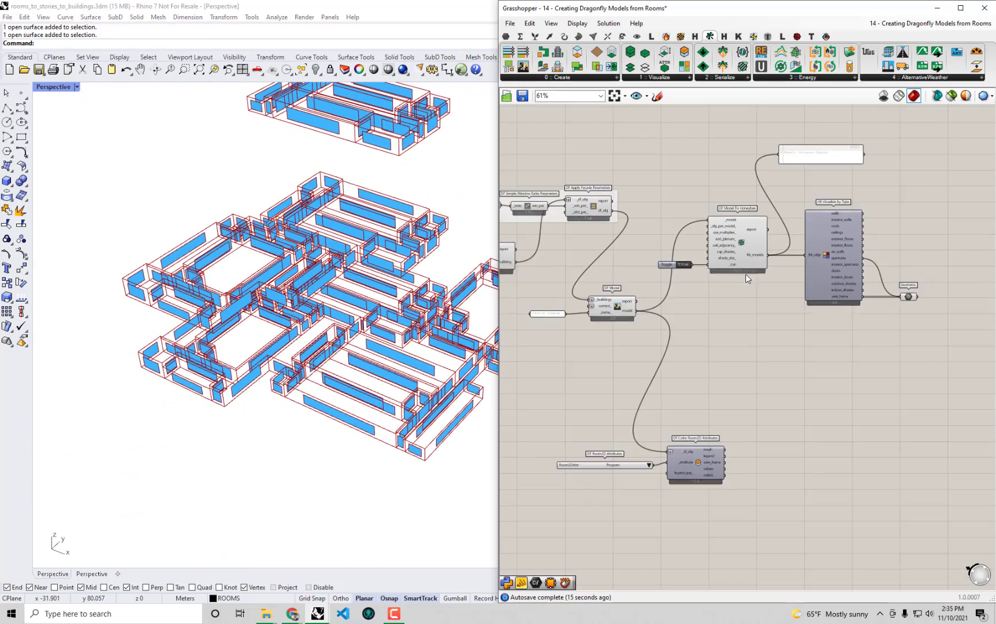
- Review the workflow from the grouped Room2D components through stories and building to the facade parameters, comparing it with the visualized model
{"action": "right_click_drag", "start_coordinate": [734, 289], "coordinate": [875, 308]}
{"action": "right_click_drag", "start_coordinate": [660, 291], "coordinate": [862, 344]}
{"action": "scroll", "coordinate": [852, 333], "scroll_direction": "down", "scroll_amount": 2}
{"action": "scroll", "coordinate": [664, 242], "scroll_direction": "up", "scroll_amount": 2}
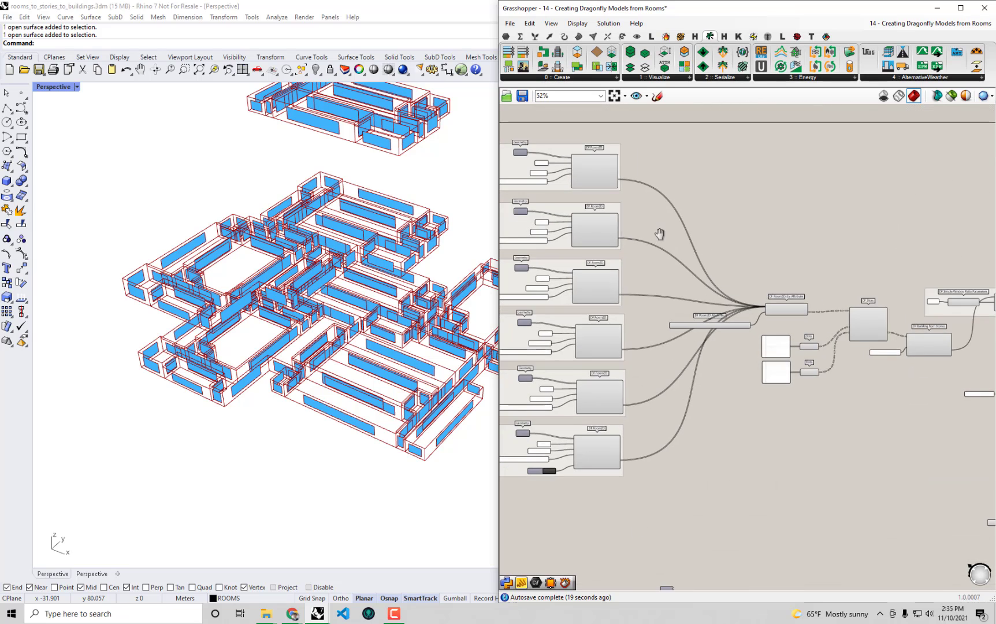
{"action": "left_click", "coordinate": [664, 228]}
{"action": "right_click_drag", "start_coordinate": [862, 325], "coordinate": [755, 285]}
{"action": "left_click", "coordinate": [775, 293]}
{"action": "left_click", "coordinate": [782, 228]}
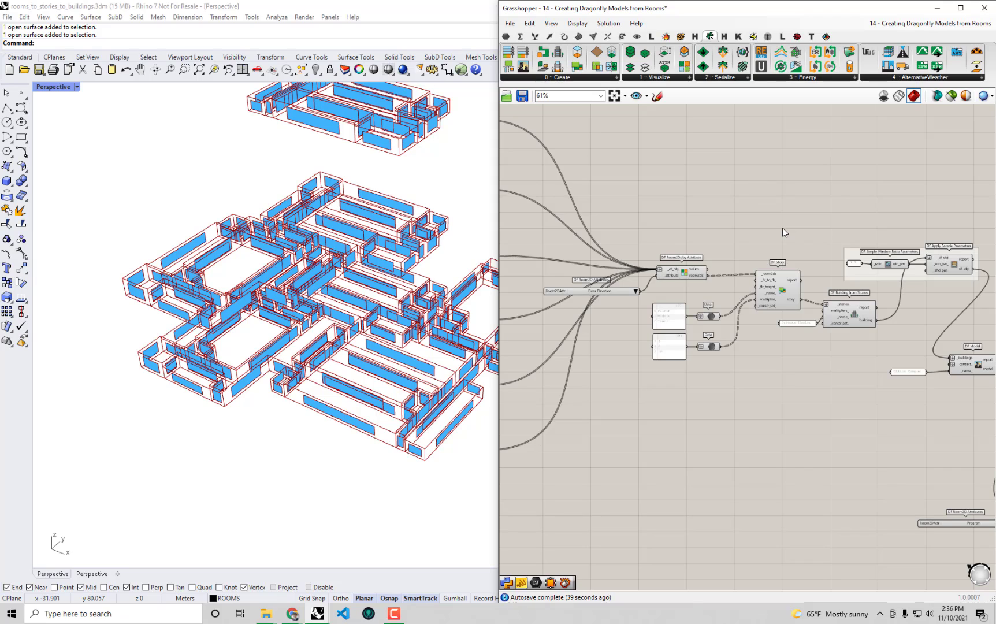
{"action": "right_click_drag", "start_coordinate": [358, 324], "coordinate": [323, 322]}
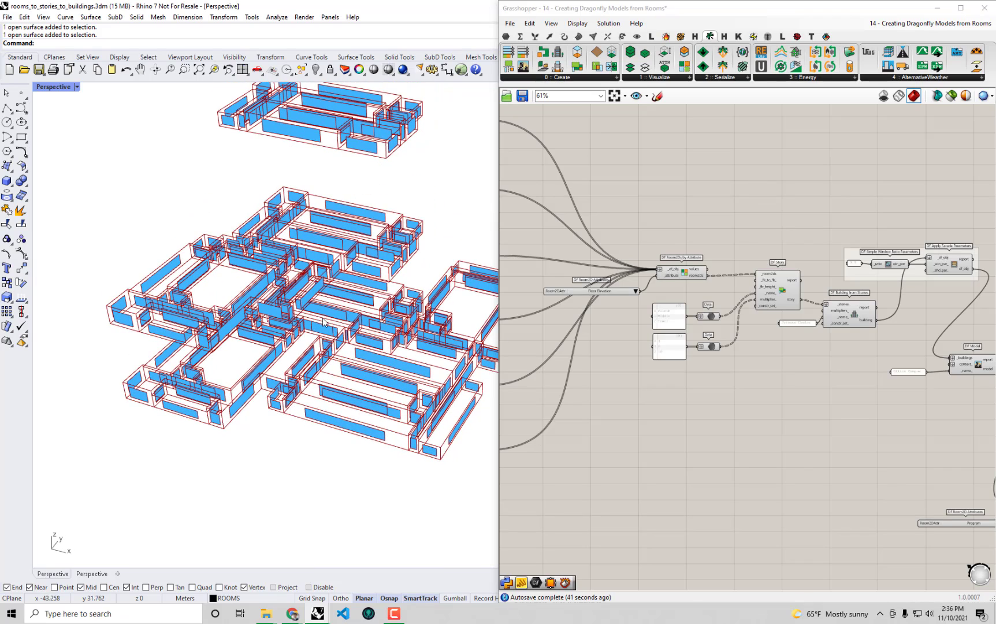
- Examine the windows across the stacked stories, then bring the outputs of HB Visualize by Type into view
{"action": "right_click_drag", "start_coordinate": [435, 310], "coordinate": [278, 318], "text": "shift"}
{"action": "right_click_drag", "start_coordinate": [913, 345], "coordinate": [797, 345]}
{"action": "scroll", "coordinate": [834, 270], "scroll_direction": "up", "scroll_amount": 3}
{"action": "right_click_drag", "start_coordinate": [312, 321], "coordinate": [336, 273]}
{"action": "right_click_drag", "start_coordinate": [847, 322], "coordinate": [667, 313]}
{"action": "right_click_drag", "start_coordinate": [841, 303], "coordinate": [522, 262]}
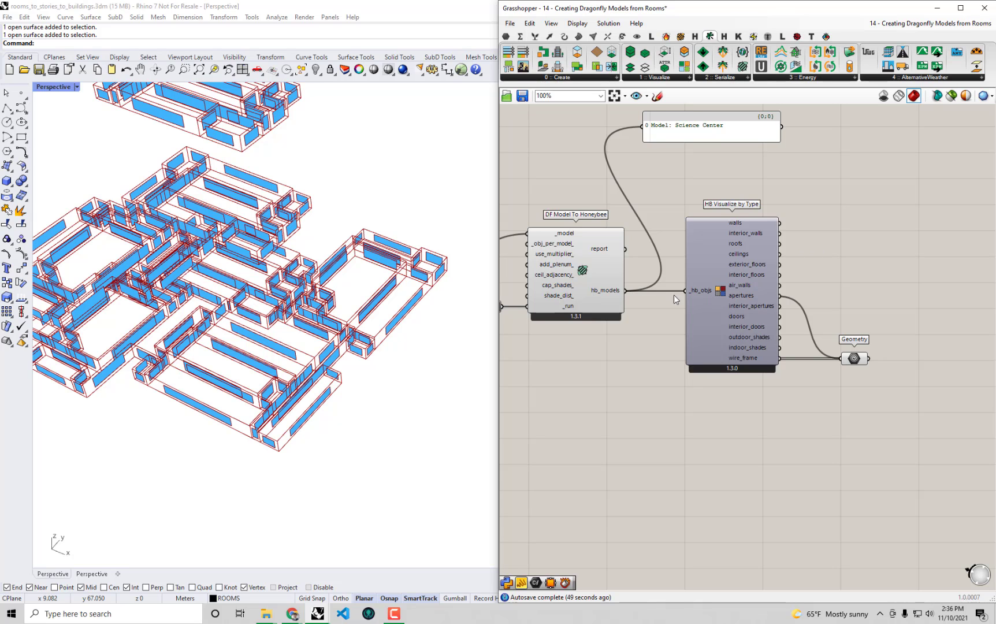
{"action": "right_click_drag", "start_coordinate": [370, 304], "coordinate": [444, 333]}
{"action": "left_click", "coordinate": [889, 252]}
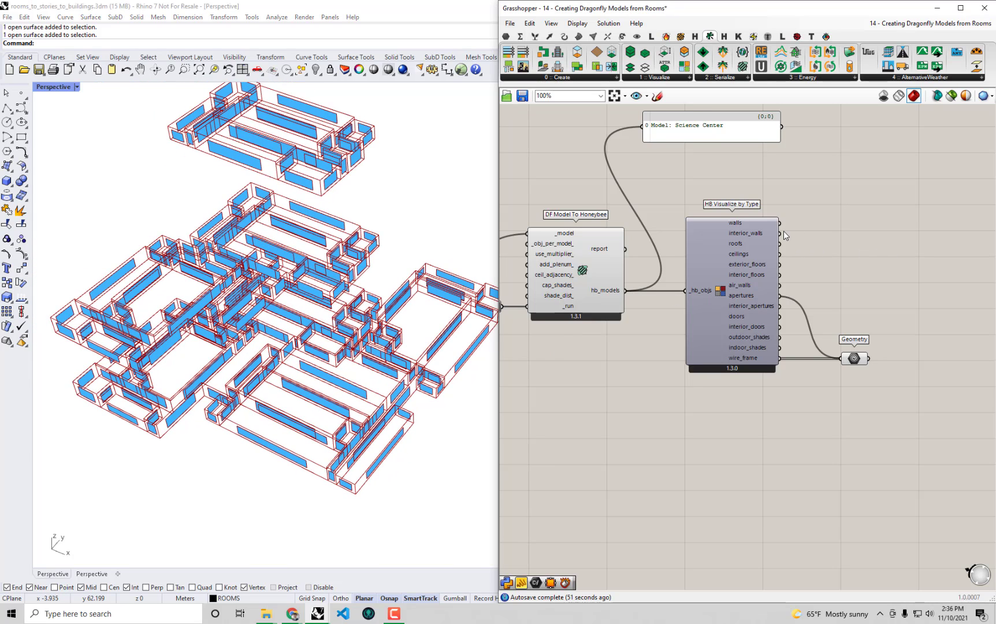
- Preview the walls output alone through the Geometry parameter, followed by the interior_walls output in its place
{"action": "left_click_drag", "start_coordinate": [780, 223], "coordinate": [842, 358]}
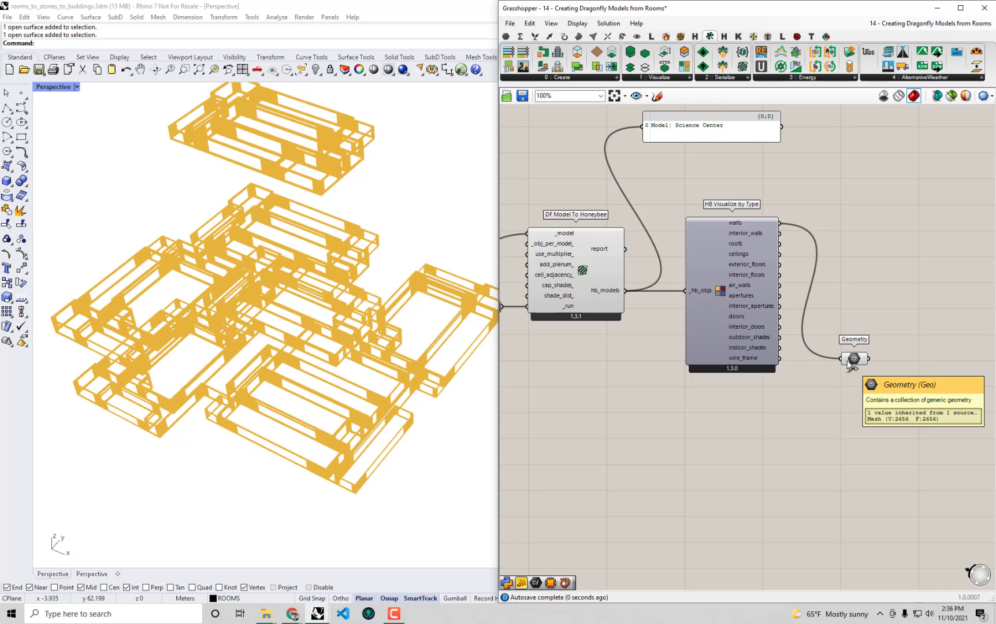
{"action": "right_click_drag", "start_coordinate": [229, 395], "coordinate": [274, 382]}
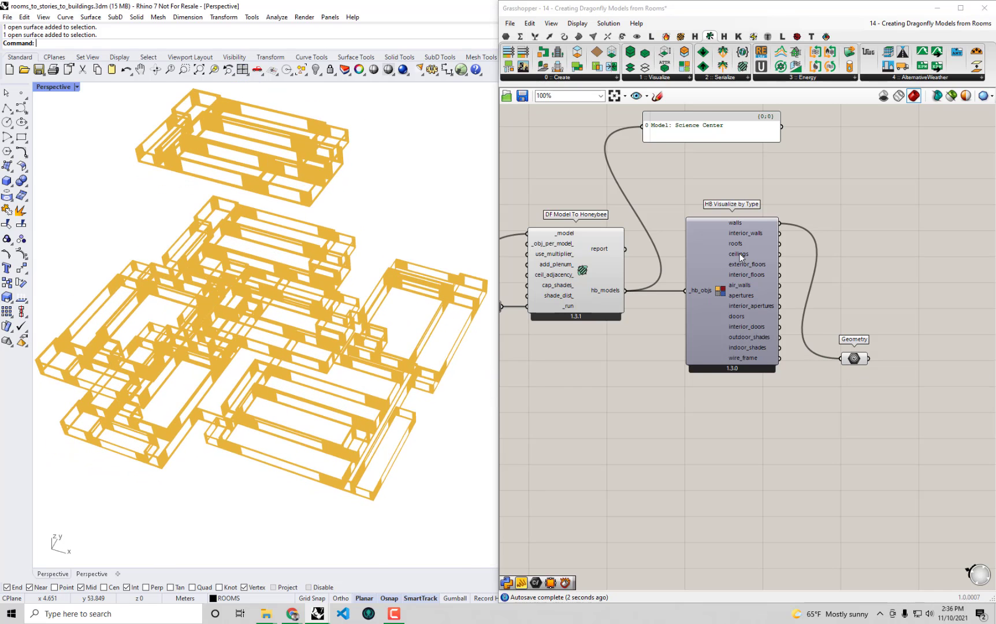
{"action": "left_click_drag", "start_coordinate": [779, 234], "coordinate": [842, 359]}
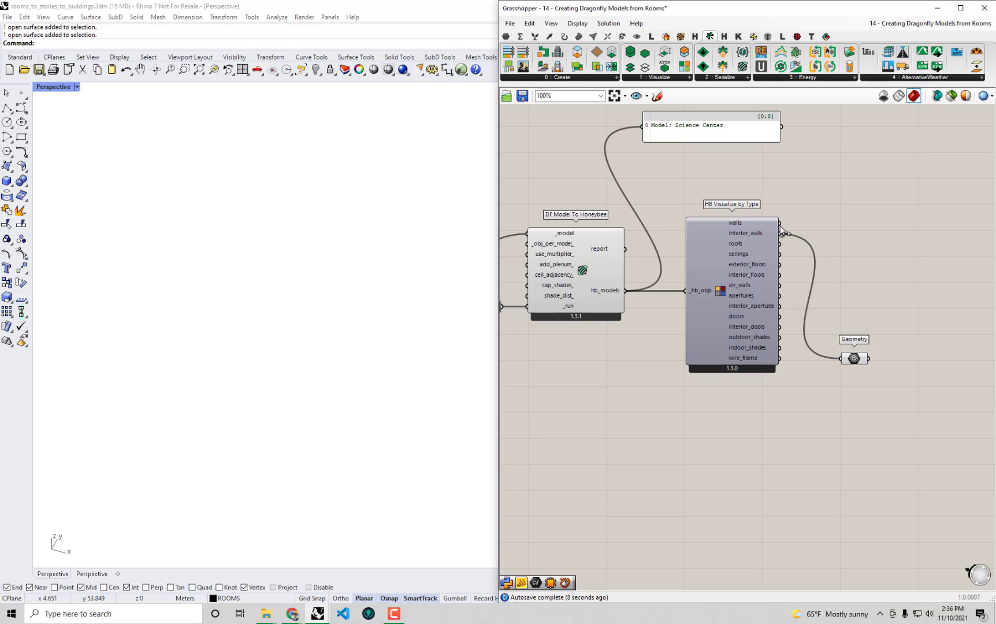
- Feed the Geometry parameter solely from the wire_frame output of HB Visualize by Type
{"action": "left_click_drag", "start_coordinate": [780, 223], "coordinate": [841, 304]}
{"action": "left_click_drag", "start_coordinate": [780, 359], "coordinate": [842, 359]}
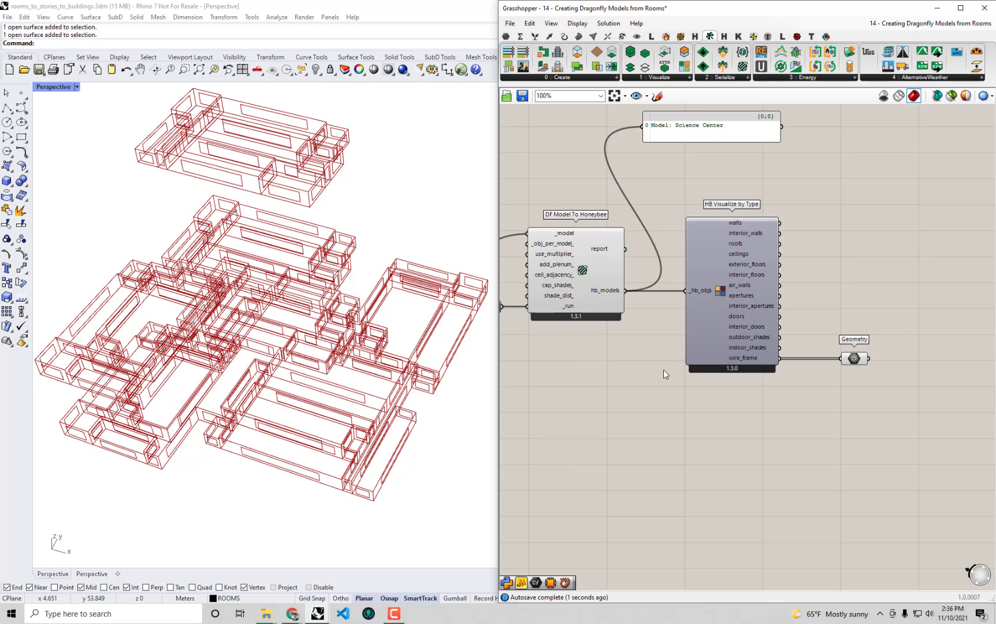
- Maximize the Grasshopper window and shift DF Model, its downstream components and the model panel further right on the canvas to open up space
{"action": "left_click_drag", "start_coordinate": [680, 11], "coordinate": [616, 0]}
{"action": "right_click_drag", "start_coordinate": [325, 267], "coordinate": [958, 296]}
{"action": "scroll", "coordinate": [683, 441], "scroll_direction": "down", "scroll_amount": 5}
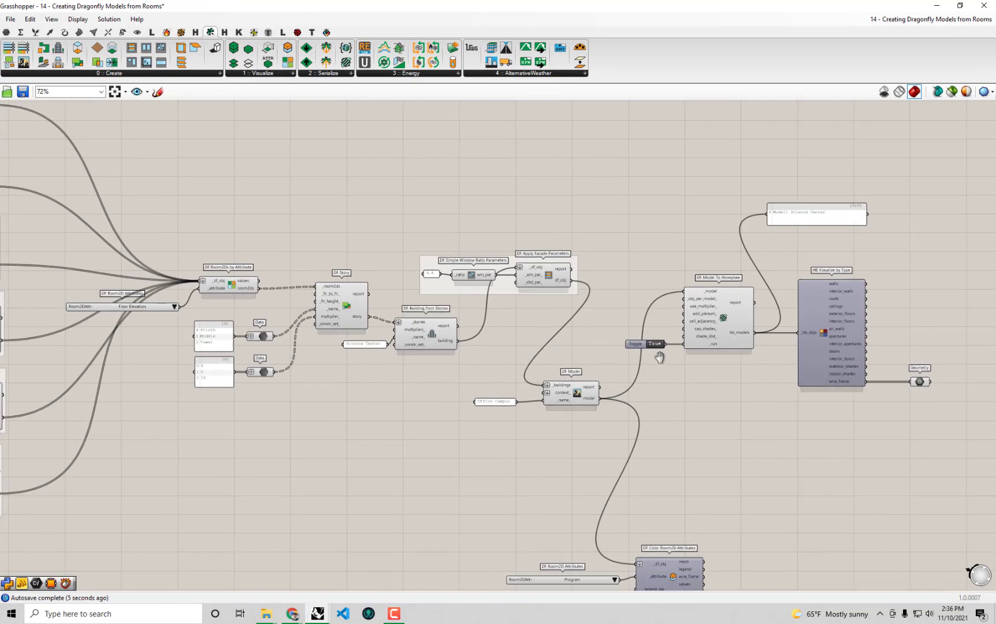
{"action": "left_click_drag", "start_coordinate": [587, 358], "coordinate": [516, 287]}
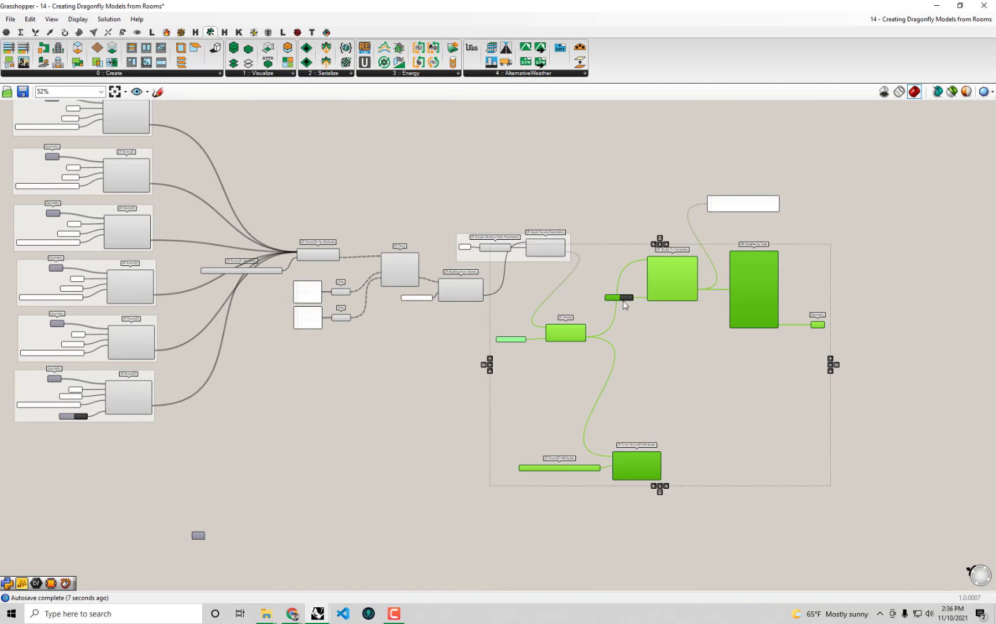
{"action": "left_click_drag", "start_coordinate": [688, 289], "coordinate": [766, 282]}
{"action": "left_click_drag", "start_coordinate": [758, 207], "coordinate": [845, 213]}
- Move the facade parameters group beneath DF Building from Stories and place DF Model with its downstream components closer to it
{"action": "left_click_drag", "start_coordinate": [517, 257], "coordinate": [478, 320]}
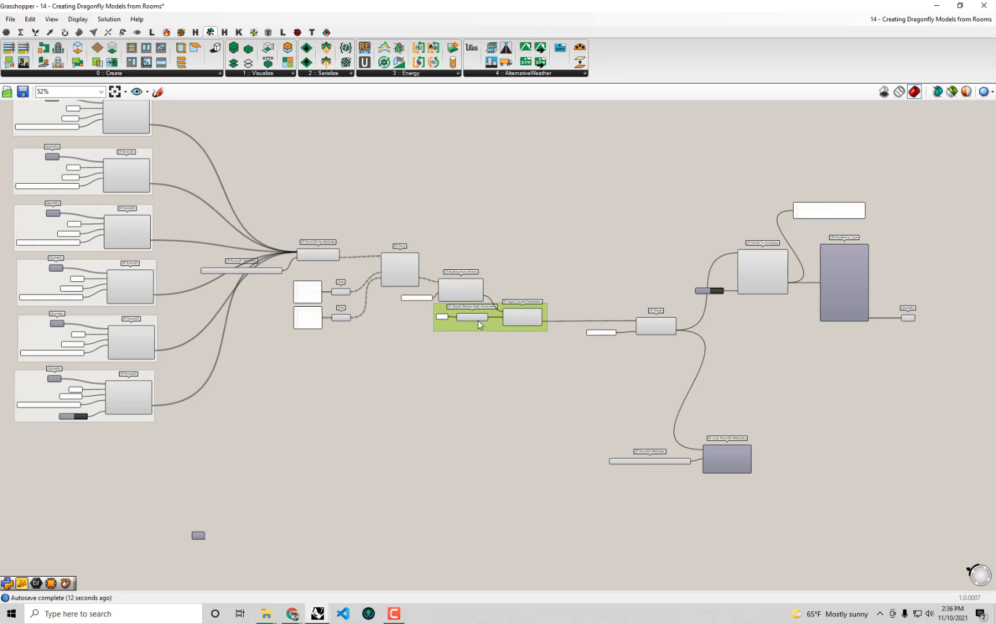
{"action": "scroll", "coordinate": [478, 320], "scroll_direction": "up", "scroll_amount": 5}
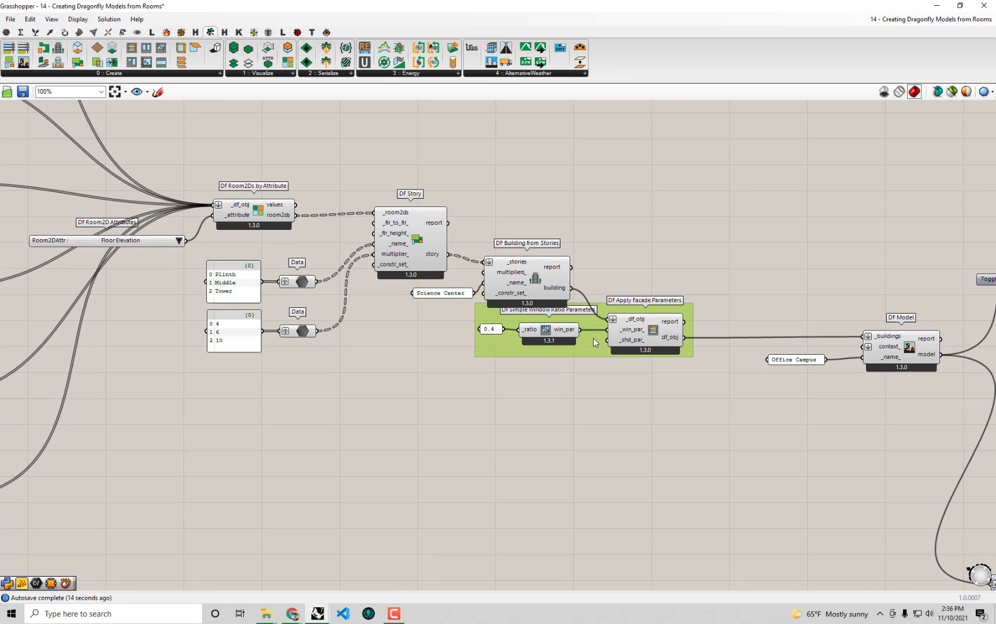
{"action": "left_click_drag", "start_coordinate": [594, 338], "coordinate": [601, 350]}
{"action": "right_click_drag", "start_coordinate": [932, 400], "coordinate": [856, 388]}
{"action": "left_click_drag", "start_coordinate": [855, 388], "coordinate": [727, 313]}
{"action": "left_click_drag", "start_coordinate": [820, 341], "coordinate": [800, 361]}
- Review how the DF Room2D components pass through DF Room2Ds by Attribute into DF Story, considering what belongs between those two components
{"action": "right_click_drag", "start_coordinate": [224, 316], "coordinate": [687, 459]}
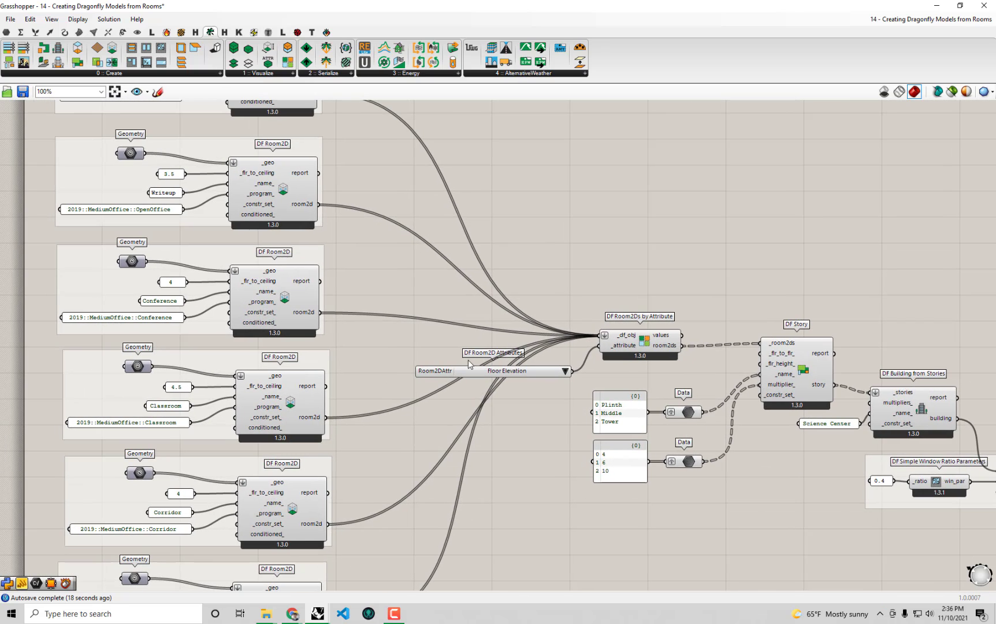
{"action": "left_click", "coordinate": [271, 301]}
{"action": "left_click", "coordinate": [662, 345]}
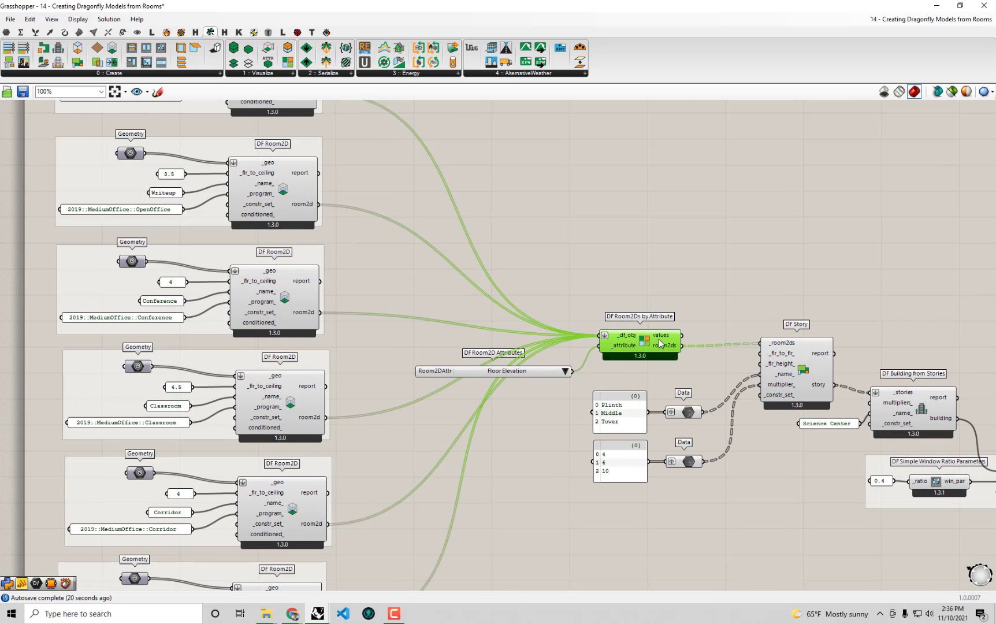
{"action": "right_click_drag", "start_coordinate": [662, 344], "coordinate": [428, 278]}
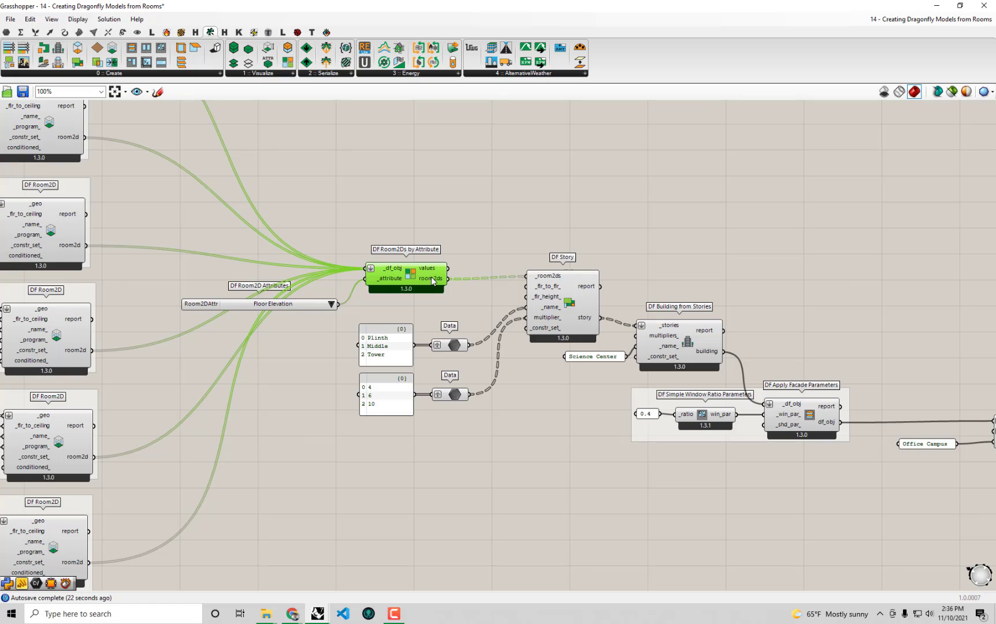
{"action": "left_click", "coordinate": [560, 305]}
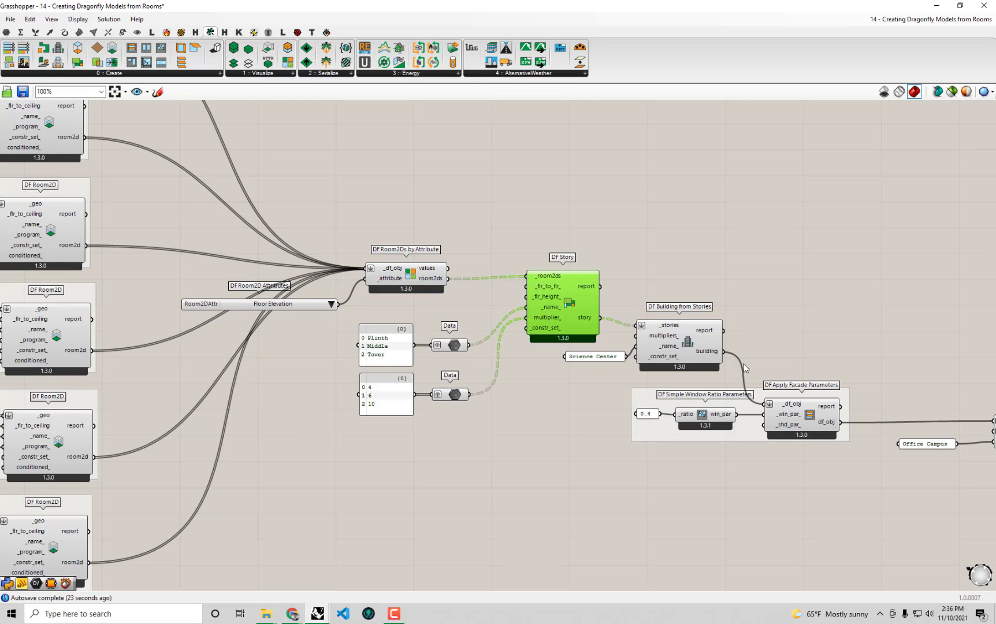
{"action": "left_click", "coordinate": [562, 408]}
{"action": "left_click", "coordinate": [406, 282]}
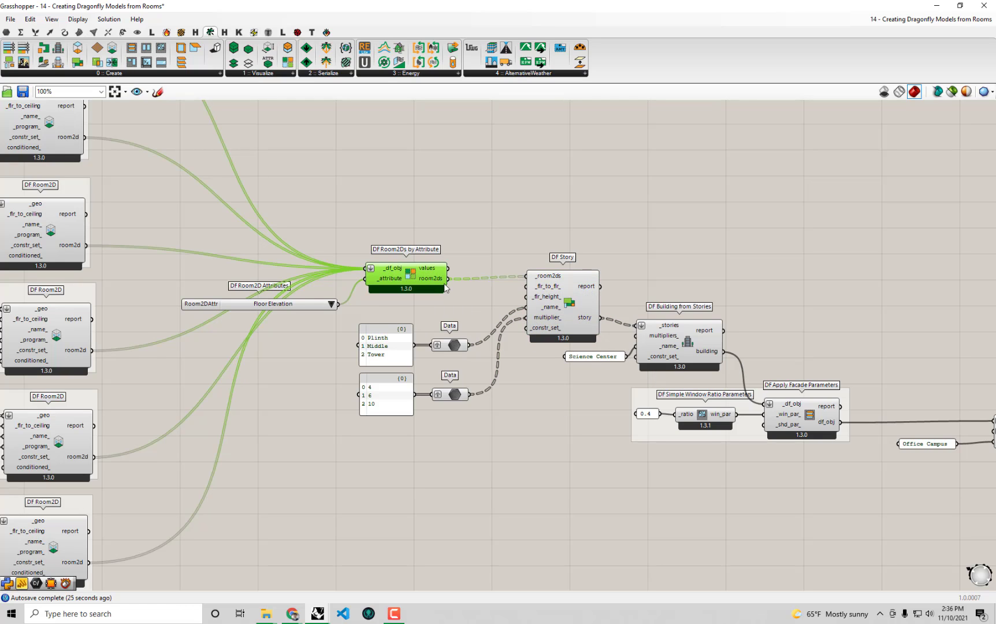
{"action": "left_click", "coordinate": [550, 314]}
{"action": "left_click", "coordinate": [422, 283]}
{"action": "left_click", "coordinate": [574, 305]}
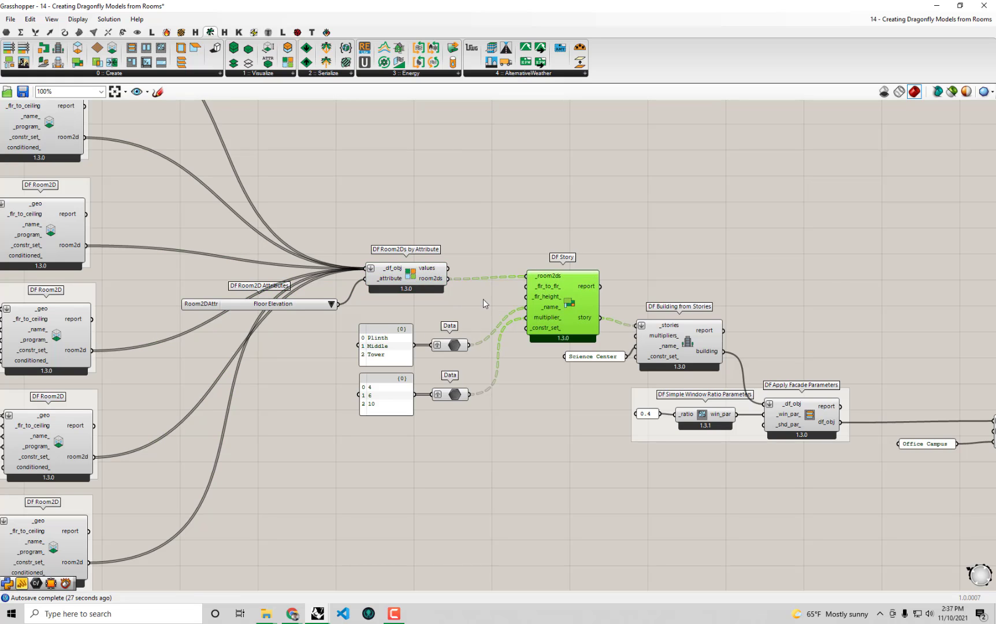
{"action": "left_click", "coordinate": [425, 288]}
{"action": "left_click", "coordinate": [570, 303]}
{"action": "scroll", "coordinate": [525, 372], "scroll_direction": "down", "scroll_amount": 4}
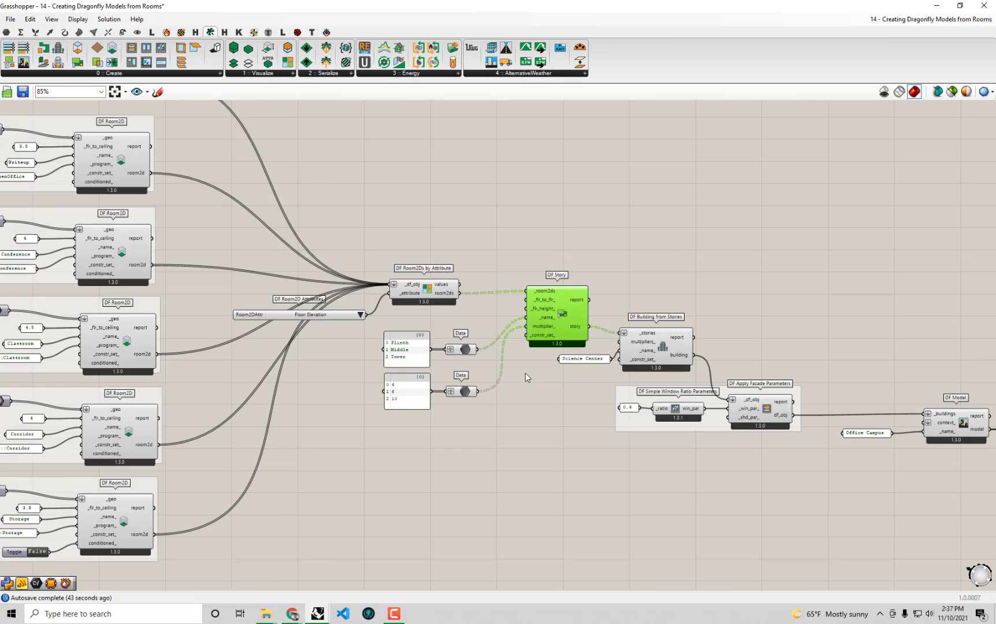
- Shift DF Story, its name and multiplier inputs and everything downstream to the right, opening a gap after DF Room2Ds by Attribute
{"action": "left_click_drag", "start_coordinate": [949, 531], "coordinate": [388, 197]}
{"action": "left_click_drag", "start_coordinate": [404, 376], "coordinate": [300, 285]}
{"action": "scroll", "coordinate": [343, 290], "scroll_direction": "up", "scroll_amount": 4}
{"action": "left_click_drag", "start_coordinate": [525, 285], "coordinate": [826, 290]}
{"action": "scroll", "coordinate": [825, 290], "scroll_direction": "down", "scroll_amount": 2}
{"action": "scroll", "coordinate": [767, 279], "scroll_direction": "down", "scroll_amount": 3}
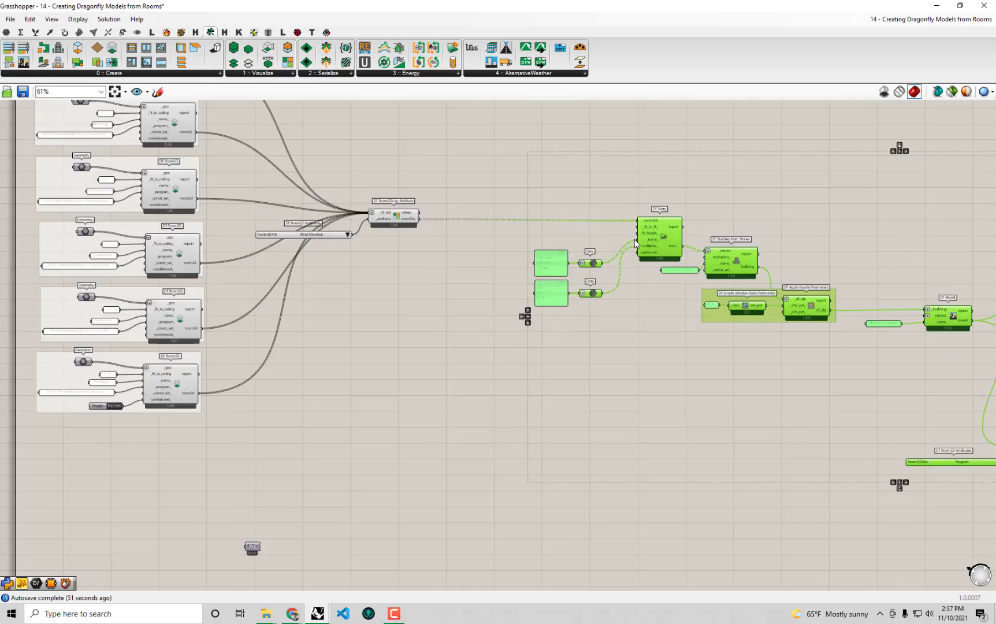
{"action": "left_click", "coordinate": [416, 241]}
- Add a DF Solve Adjacency component above the wire between DF Room2Ds by Attribute and DF Story
{"action": "scroll", "coordinate": [417, 242], "scroll_direction": "up", "scroll_amount": 3}
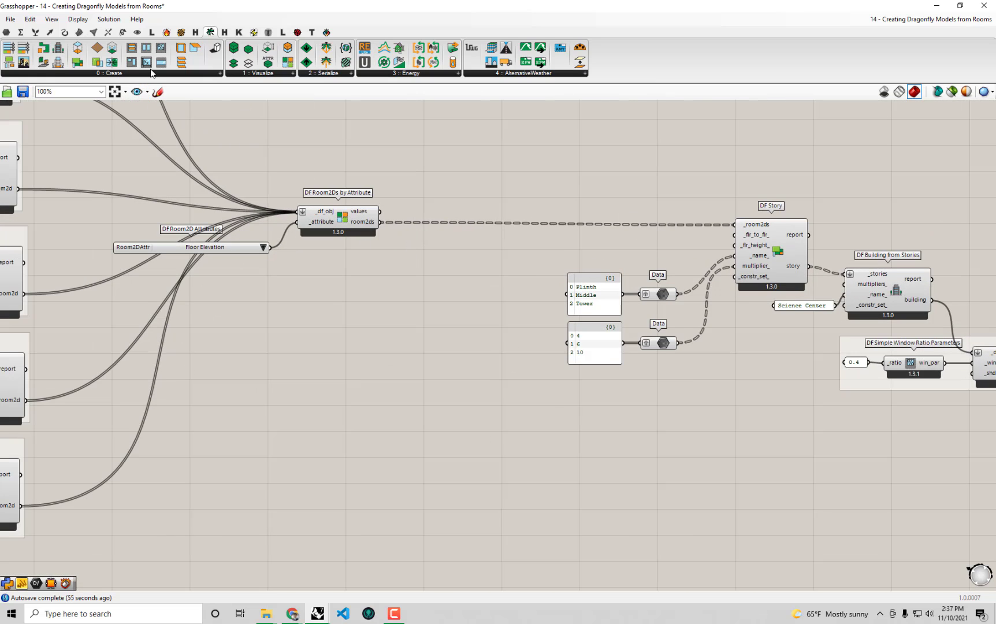
{"action": "left_click", "coordinate": [149, 73]}
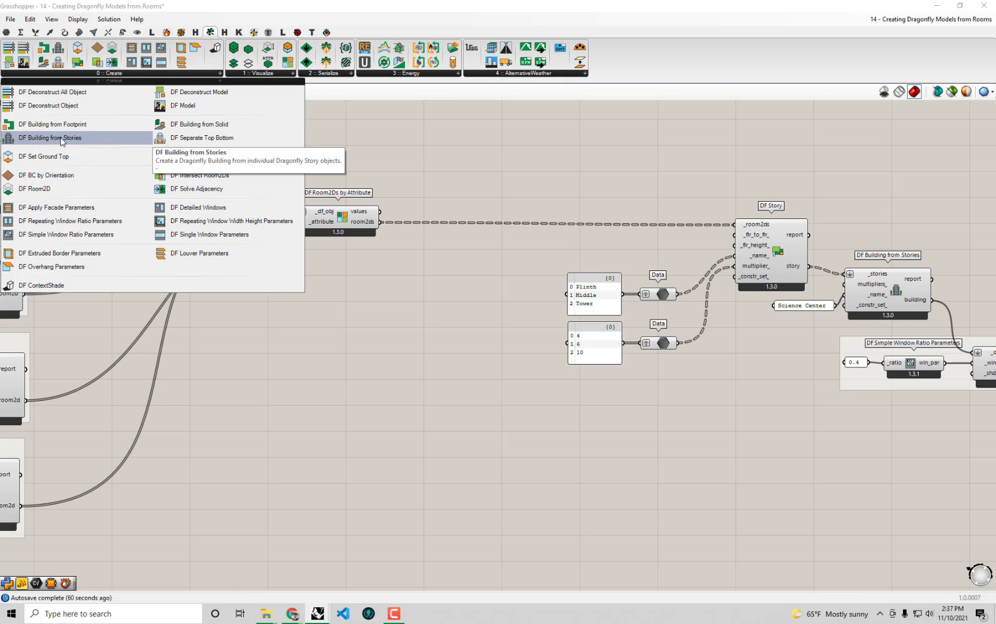
{"action": "left_click", "coordinate": [223, 189]}
{"action": "left_click", "coordinate": [591, 174]}
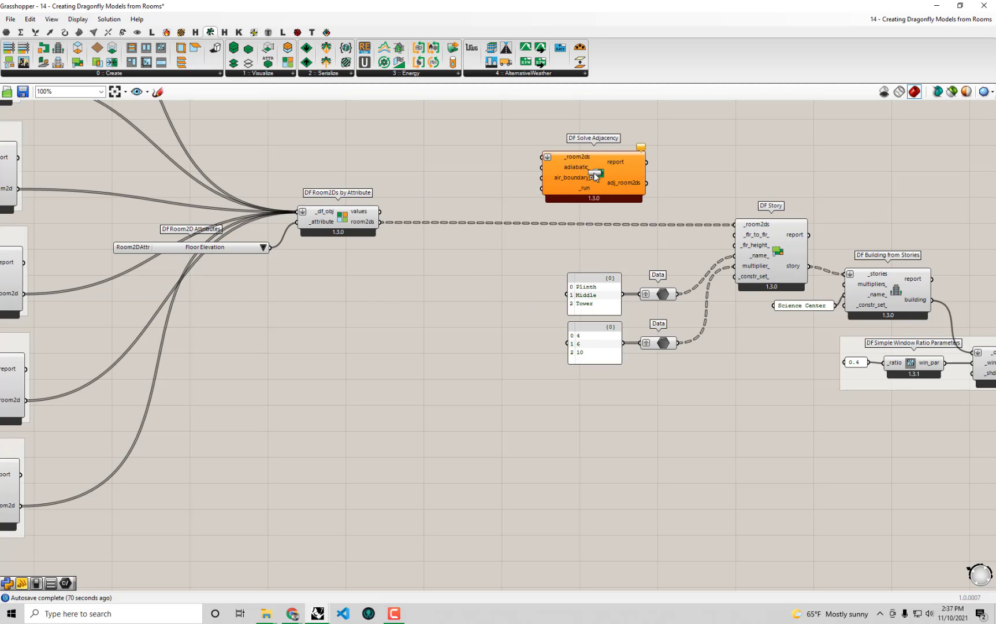
{"action": "right_click_drag", "start_coordinate": [591, 173], "coordinate": [588, 225]}
{"action": "scroll", "coordinate": [587, 220], "scroll_direction": "up", "scroll_amount": 2}
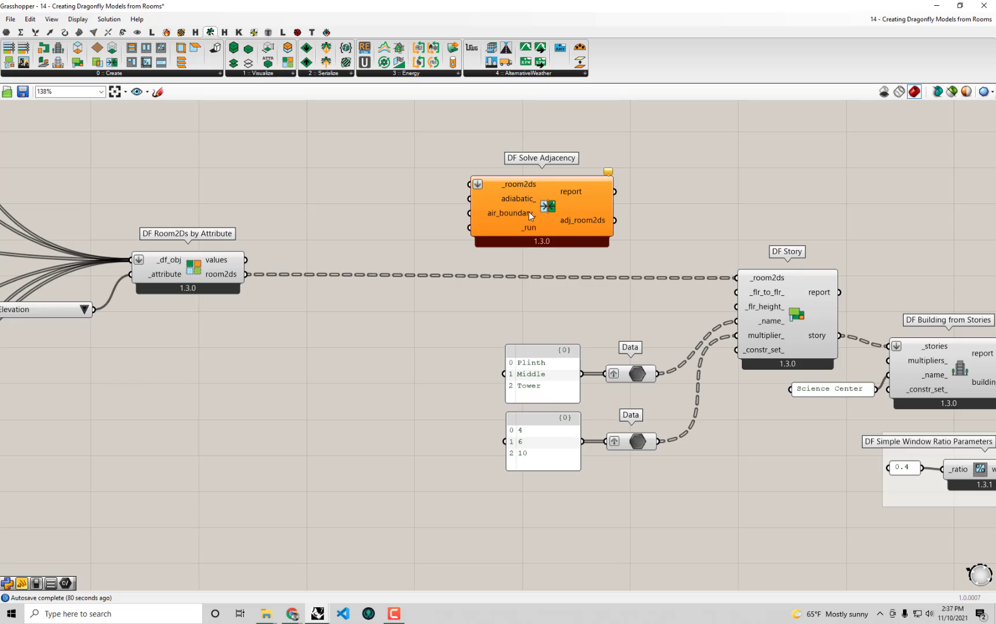
- Turn off Flatten on the _room2ds input of DF Solve Adjacency and nudge the component into place
{"action": "mouse_move", "coordinate": [525, 218]}
{"action": "mouse_move", "coordinate": [233, 276]}
{"action": "right_click", "coordinate": [519, 183]}
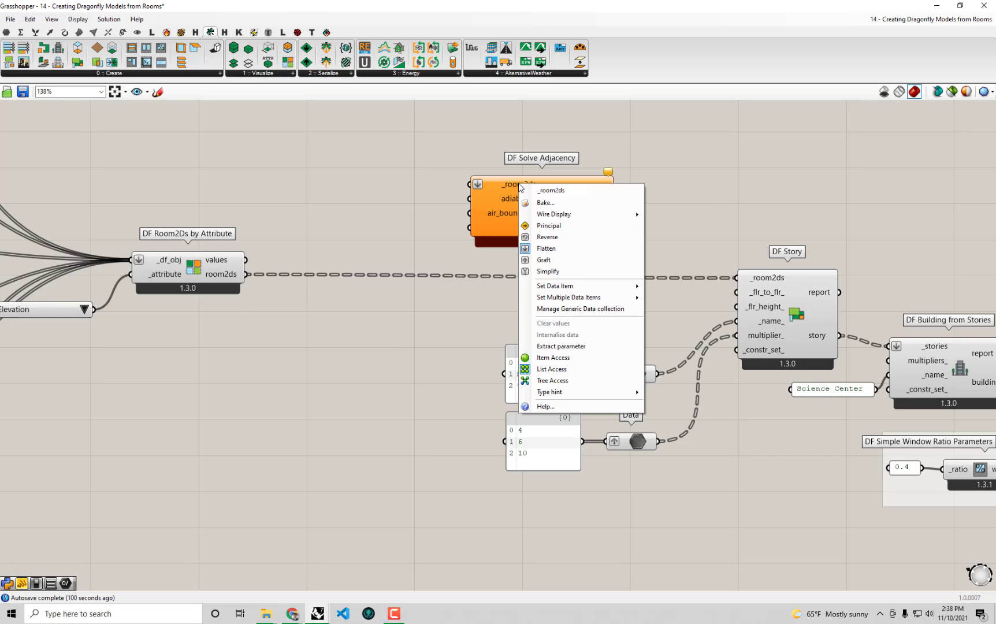
{"action": "left_click", "coordinate": [552, 249]}
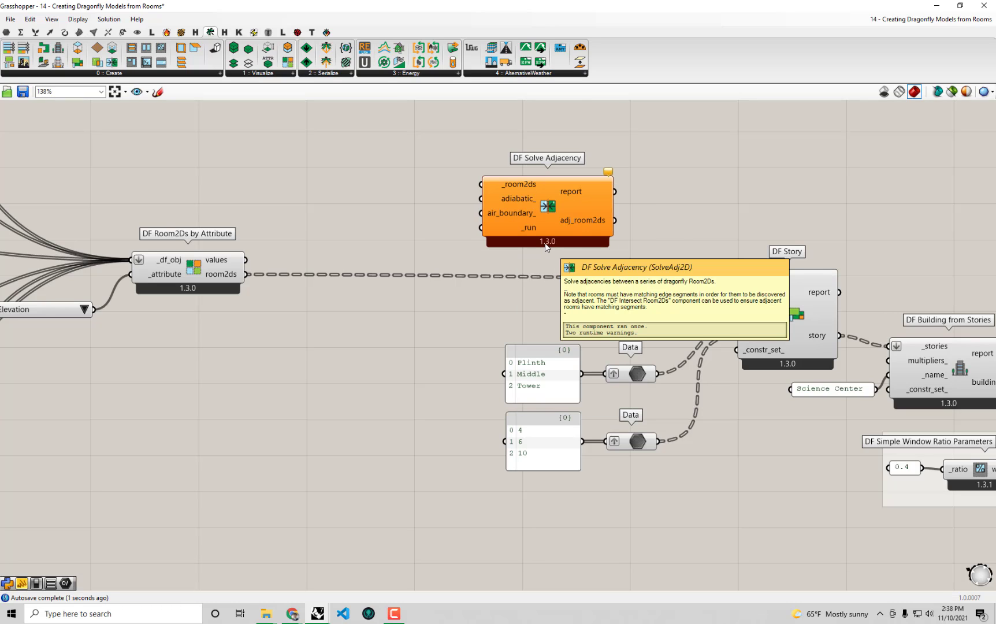
{"action": "left_click_drag", "start_coordinate": [545, 243], "coordinate": [562, 235]}
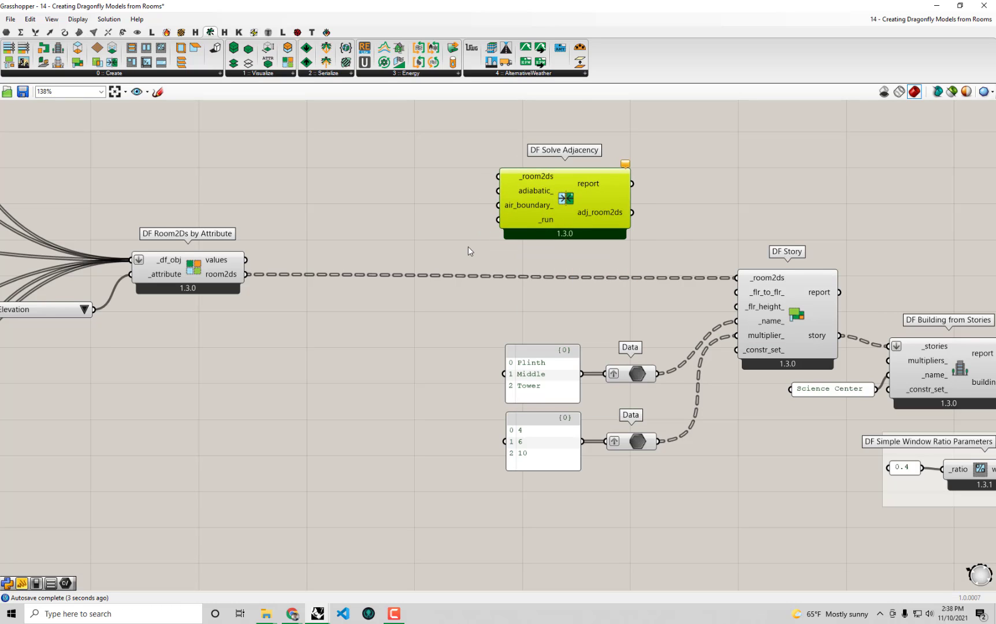
{"action": "left_click_drag", "start_coordinate": [247, 276], "coordinate": [461, 185]}
{"action": "left_click", "coordinate": [355, 199]}
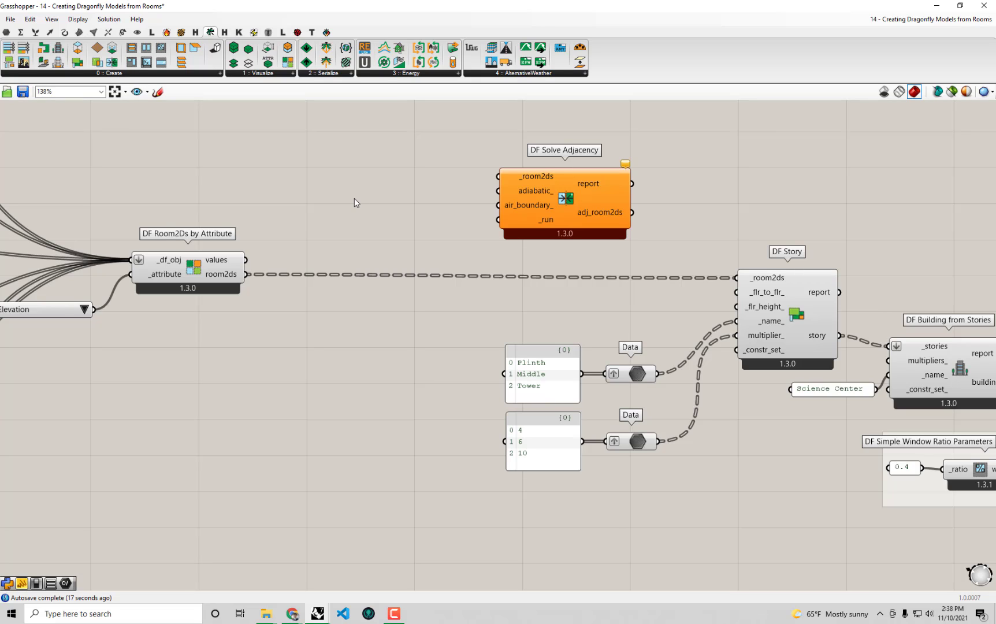
- Add a DF Intersect Room2Ds component between DF Room2Ds by Attribute and DF Solve Adjacency
{"action": "mouse_move", "coordinate": [574, 200]}
{"action": "right_click_drag", "start_coordinate": [295, 197], "coordinate": [333, 208]}
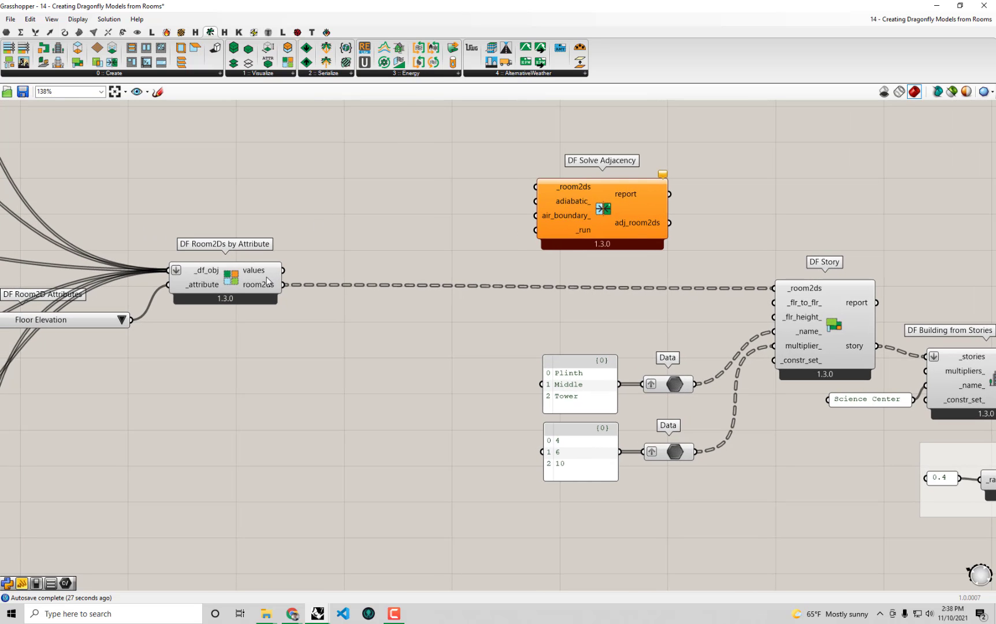
{"action": "mouse_move", "coordinate": [276, 295]}
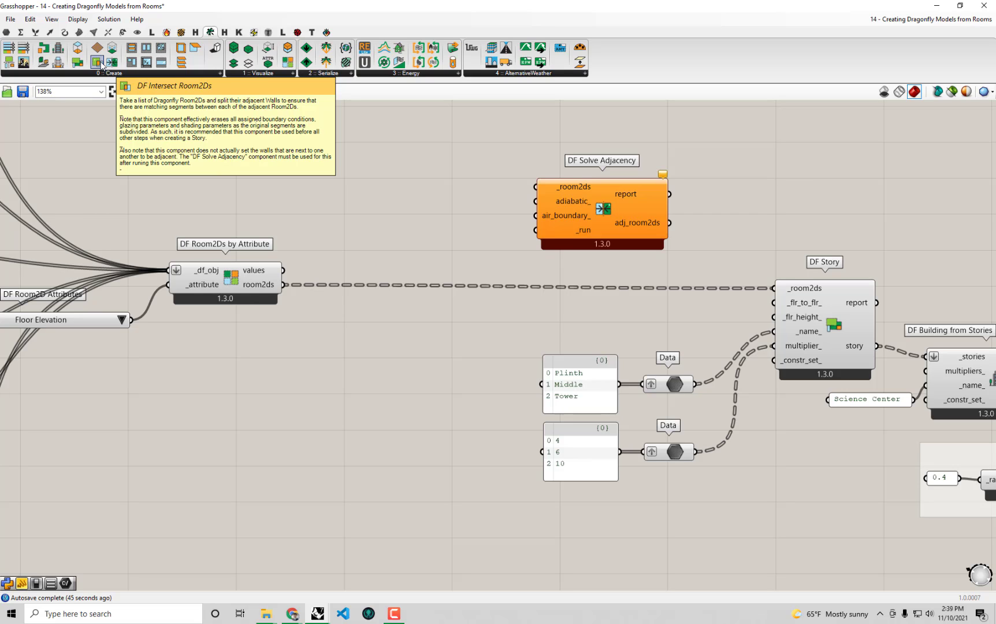
{"action": "left_click_drag", "start_coordinate": [101, 63], "coordinate": [414, 208]}
{"action": "right_click_drag", "start_coordinate": [453, 234], "coordinate": [429, 254]}
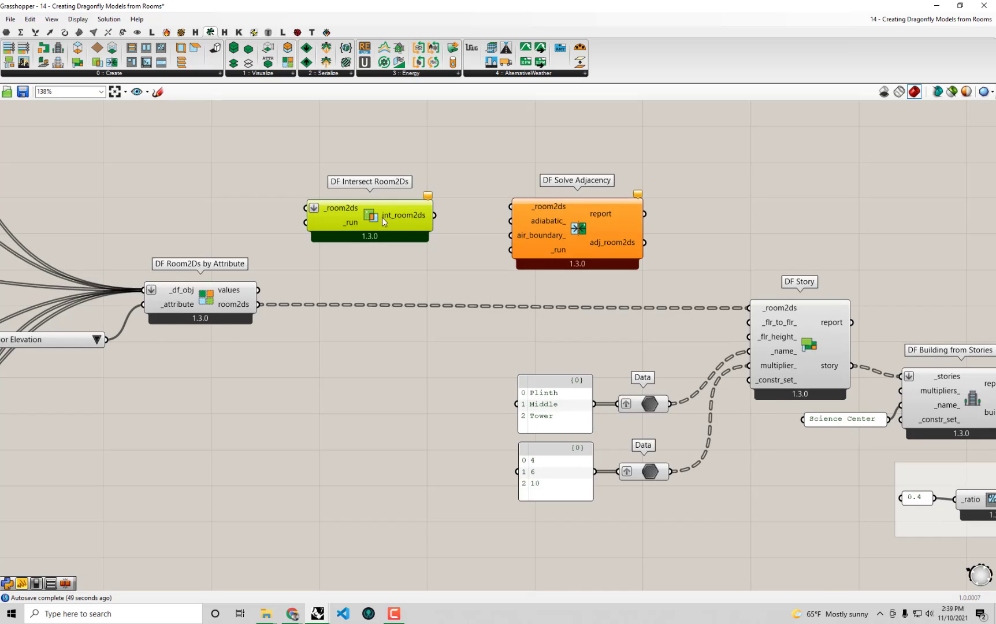
{"action": "scroll", "coordinate": [382, 217], "scroll_direction": "up", "scroll_amount": 2}
- Turn off Flatten on the _room2ds input of DF Intersect Room2Ds and connect the room2ds output of DF Room2Ds by Attribute to it
{"action": "mouse_move", "coordinate": [341, 207]}
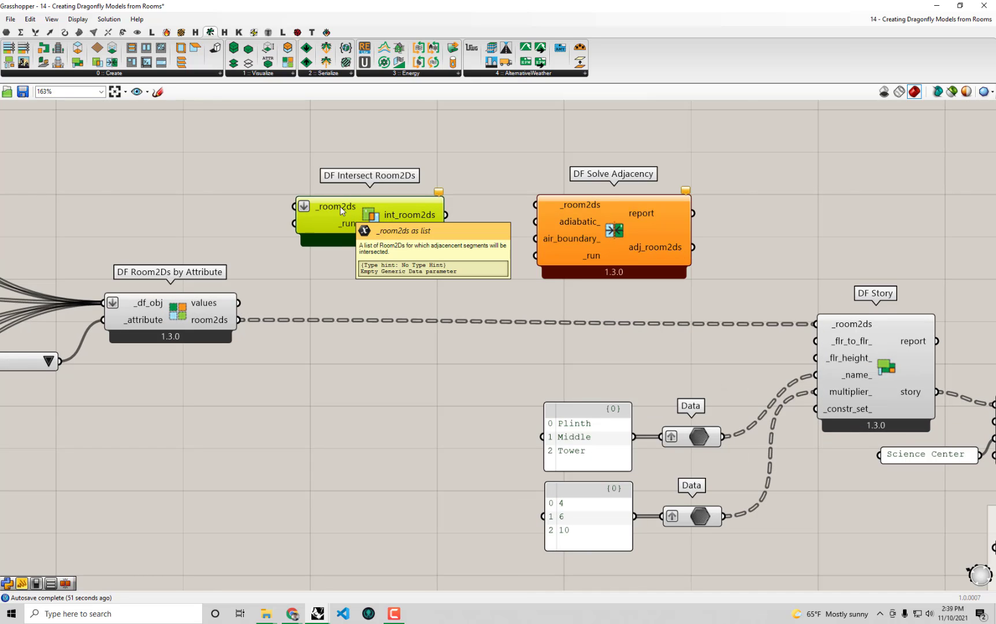
{"action": "mouse_move", "coordinate": [354, 231]}
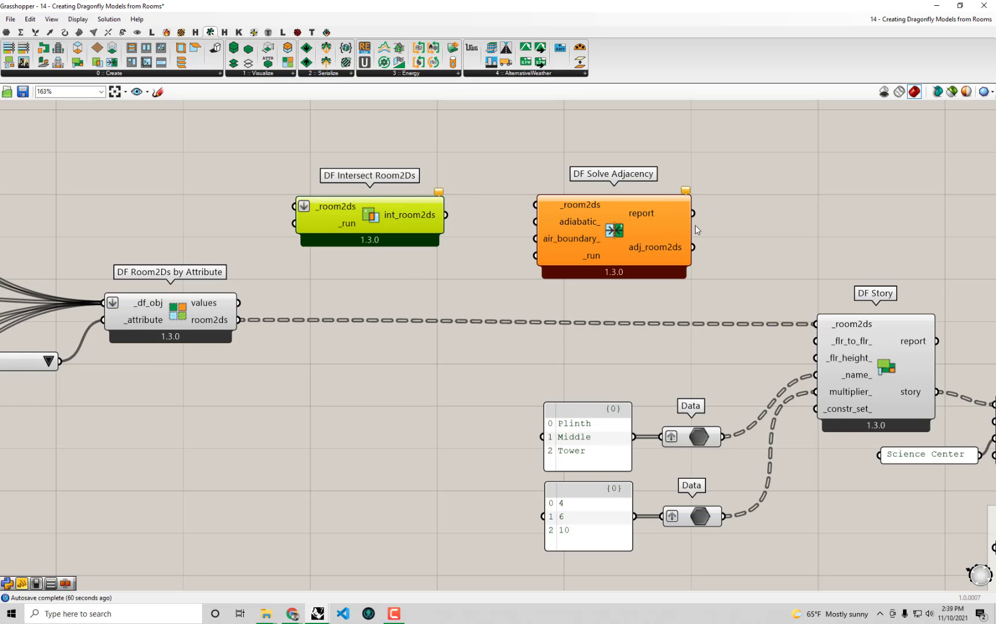
{"action": "right_click_drag", "start_coordinate": [447, 256], "coordinate": [500, 256]}
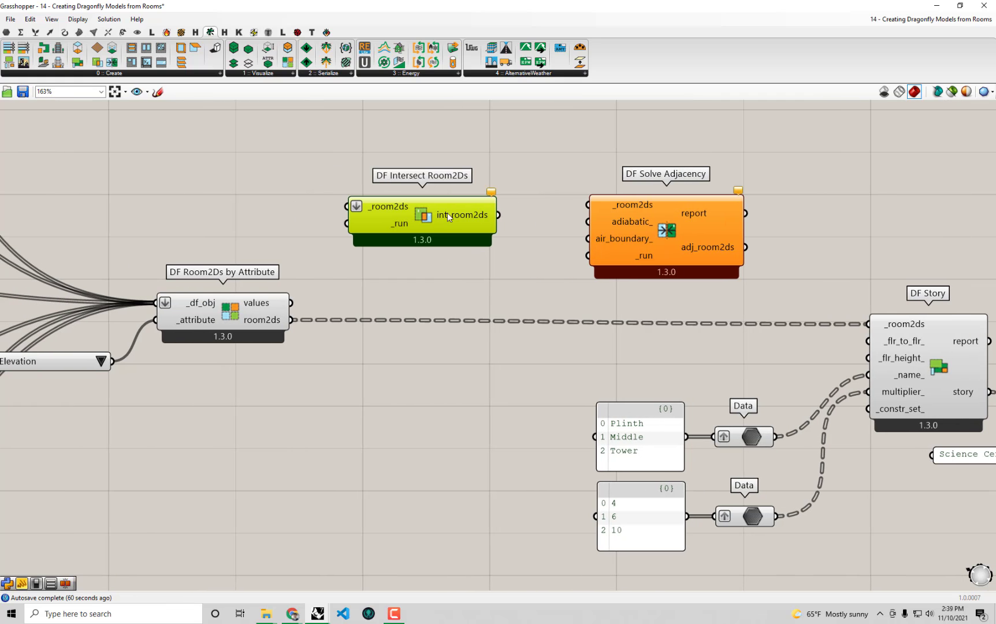
{"action": "right_click", "coordinate": [387, 208]}
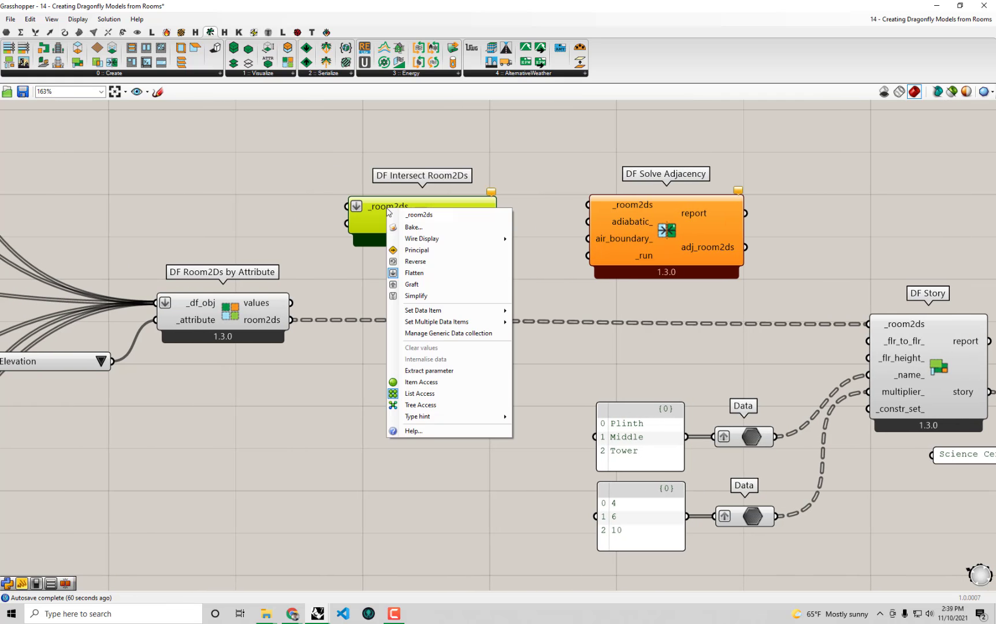
{"action": "left_click", "coordinate": [429, 272]}
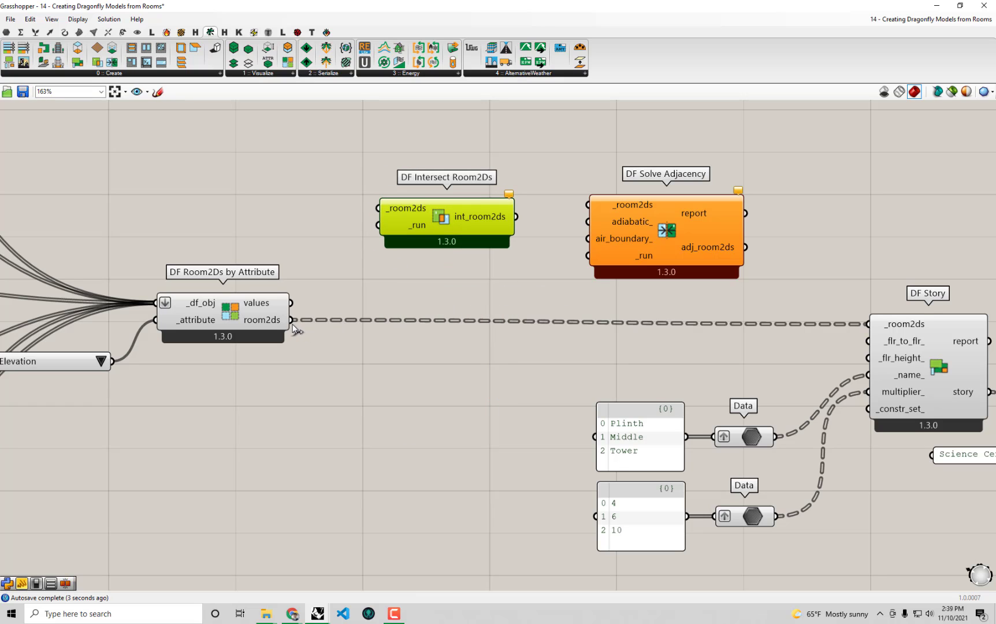
{"action": "left_click_drag", "start_coordinate": [292, 320], "coordinate": [378, 208]}
- Add a Boolean Toggle, connect it to the _run input of DF Intersect Room2Ds and set it to True
{"action": "double_click", "coordinate": [284, 223]}
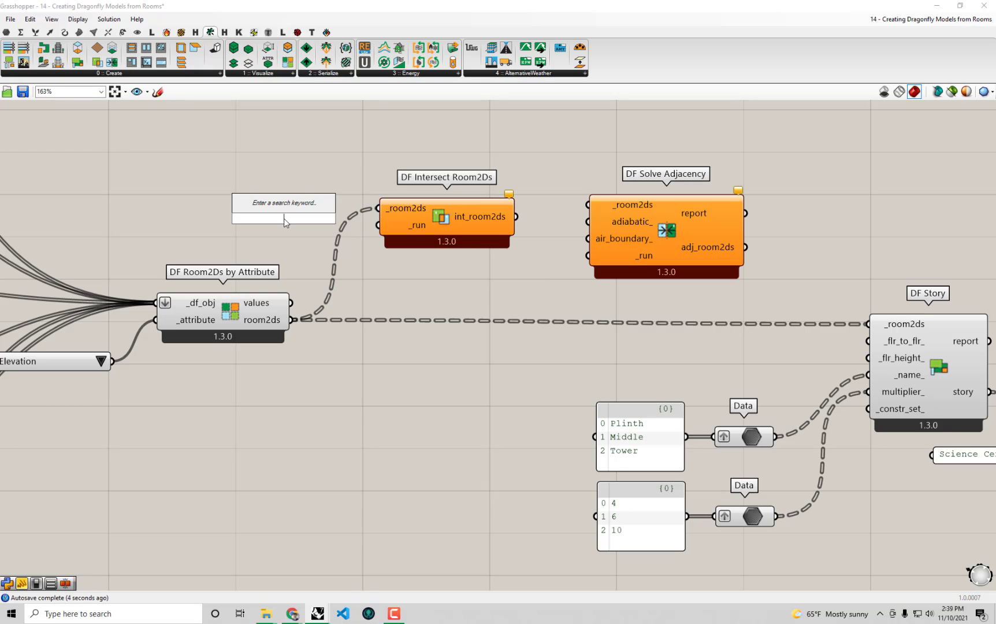
{"action": "type", "text": "boo"}
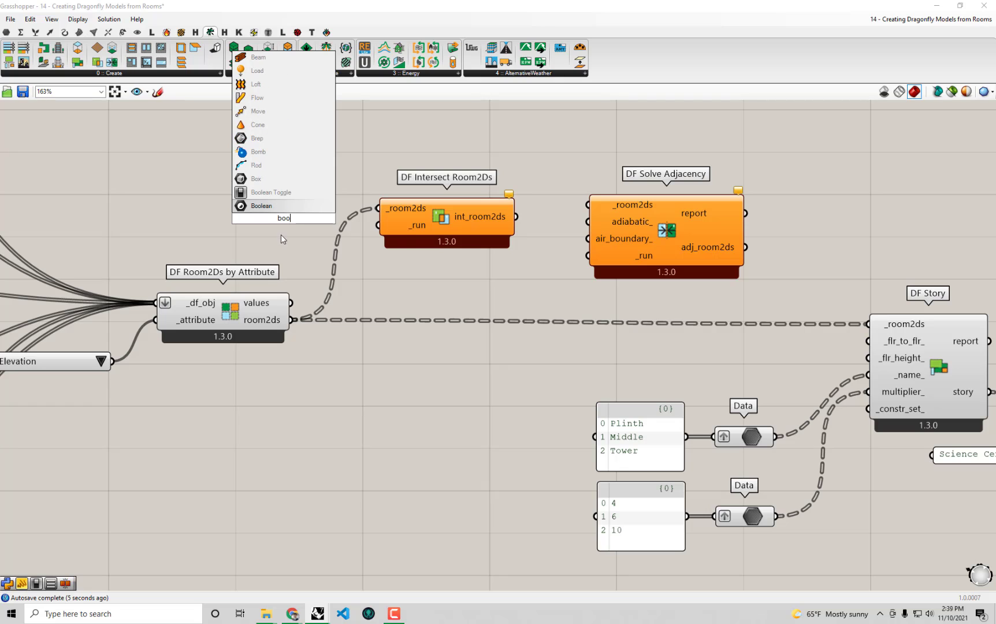
{"action": "left_click", "coordinate": [289, 196]}
{"action": "left_click_drag", "start_coordinate": [274, 219], "coordinate": [299, 225]}
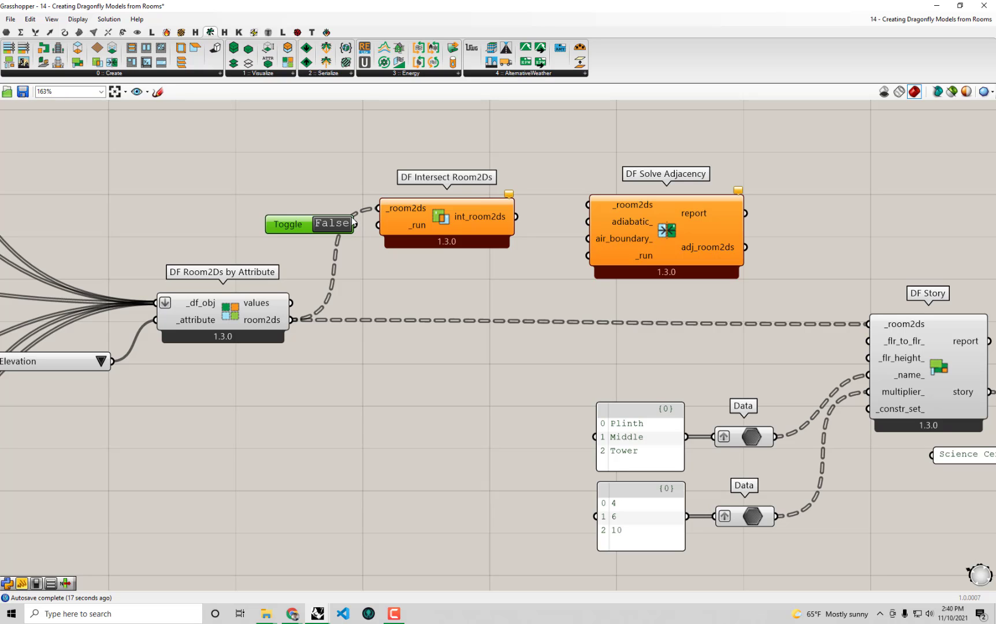
{"action": "left_click_drag", "start_coordinate": [355, 224], "coordinate": [379, 225]}
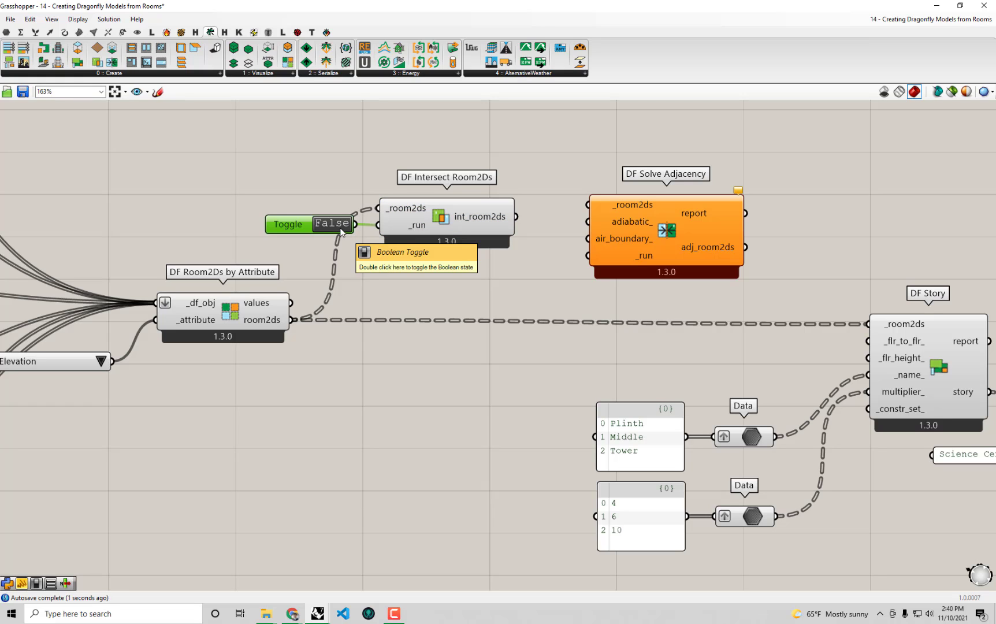
{"action": "double_click", "coordinate": [341, 229]}
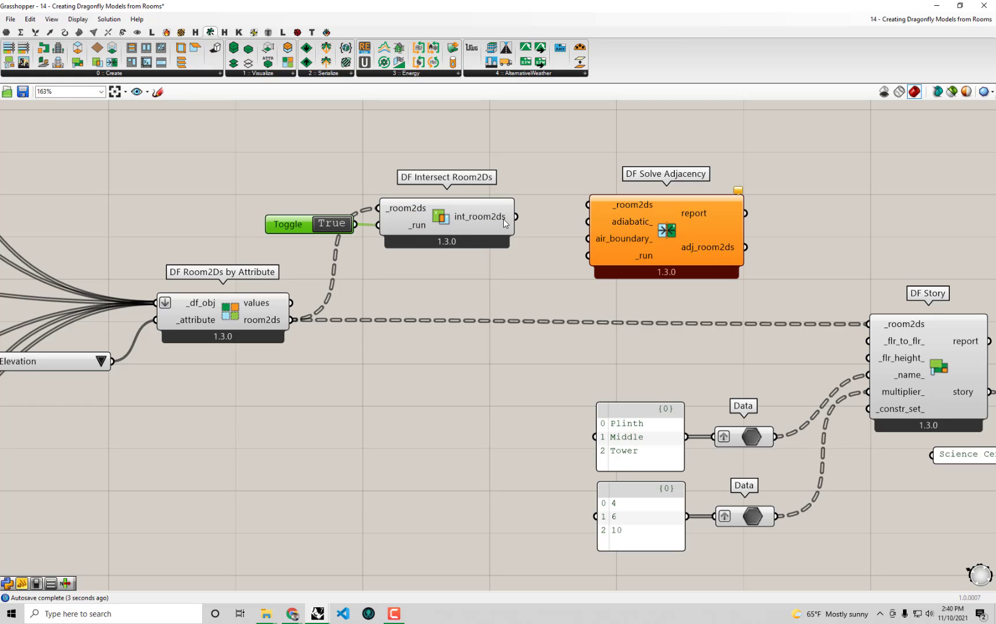
- Add a panel above DF Intersect Room2Ds and connect the int_room2ds output to it
{"action": "right_click_drag", "start_coordinate": [504, 218], "coordinate": [504, 301]}
{"action": "double_click", "coordinate": [565, 162]}
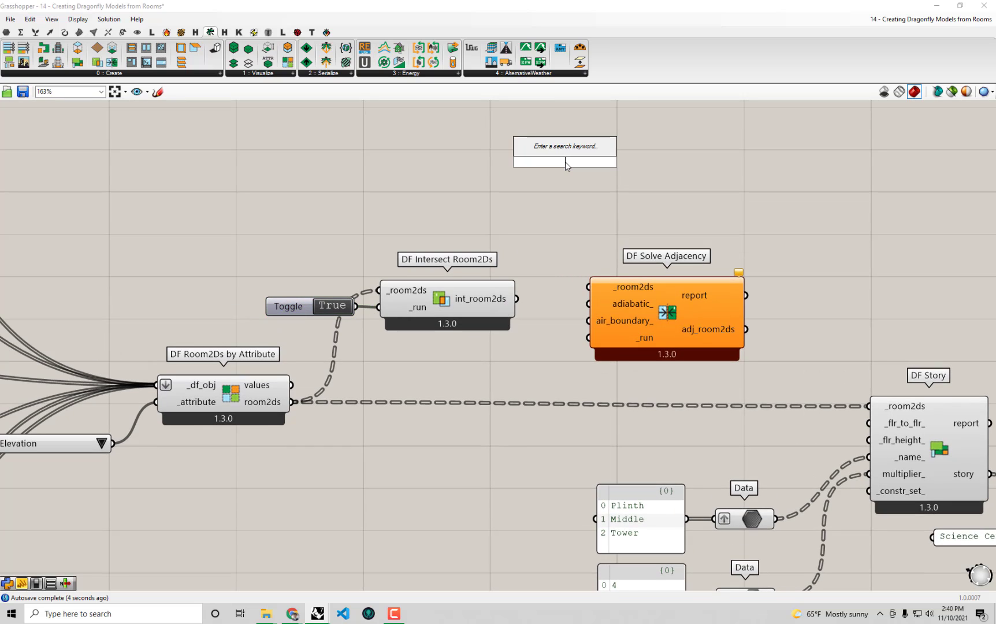
{"action": "type", "text": "pan"}
{"action": "left_click", "coordinate": [571, 83]}
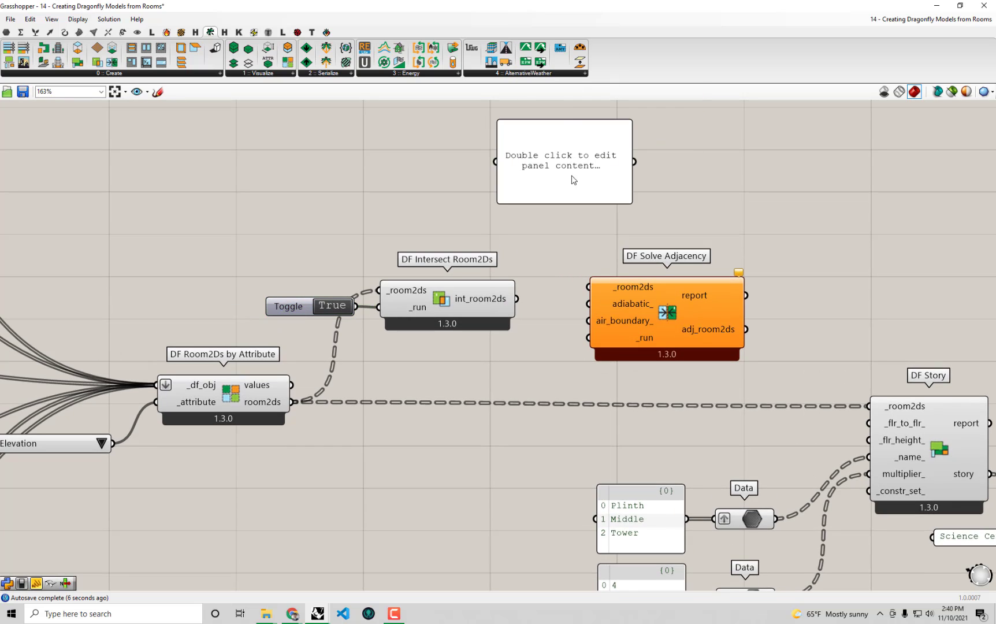
{"action": "left_click_drag", "start_coordinate": [516, 299], "coordinate": [495, 161]}
- Move the panel higher, enlarge it and look through the list of intersected Room2Ds
{"action": "right_click_drag", "start_coordinate": [583, 182], "coordinate": [602, 232]}
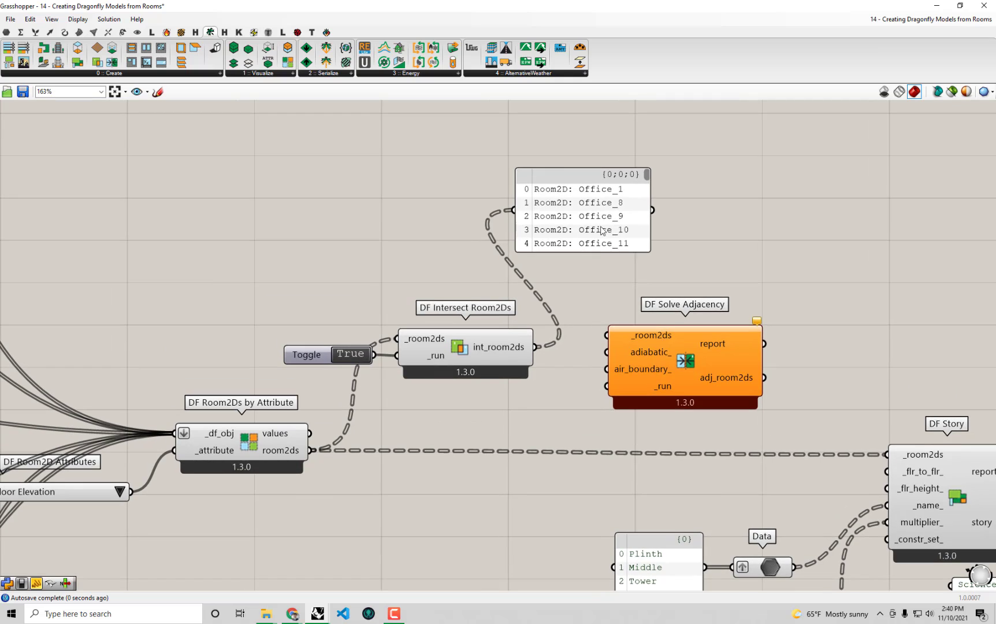
{"action": "left_click_drag", "start_coordinate": [602, 231], "coordinate": [591, 180]}
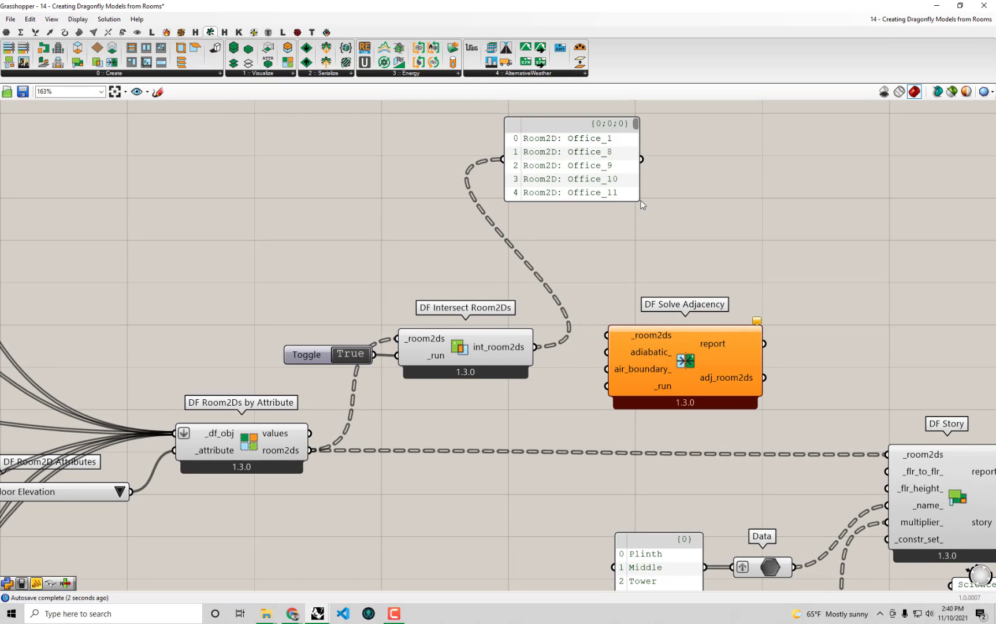
{"action": "left_click_drag", "start_coordinate": [639, 197], "coordinate": [706, 274]}
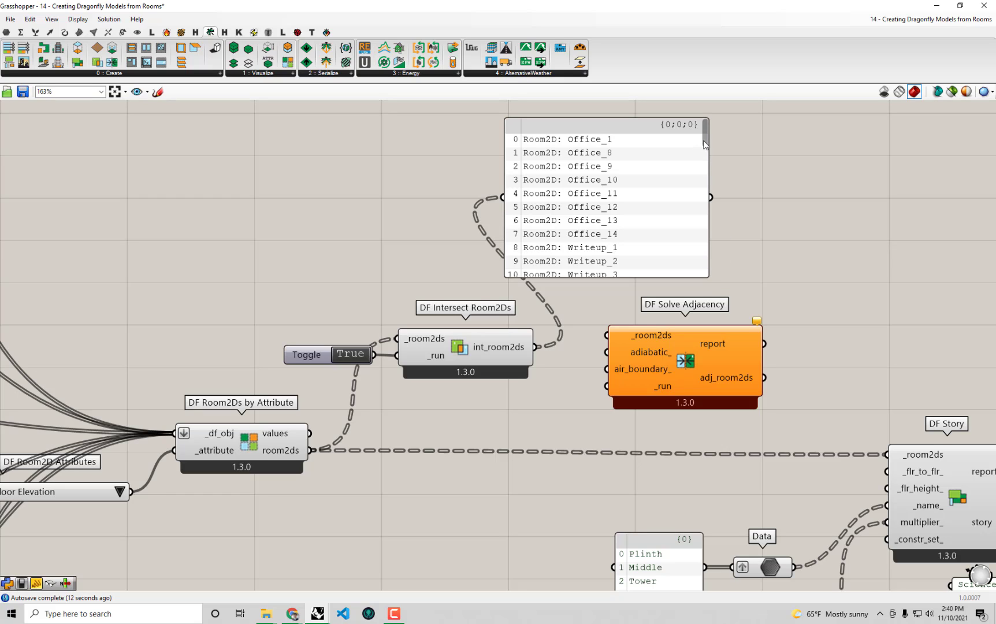
{"action": "mouse_move", "coordinate": [706, 145]}
{"action": "left_mouse_down"}
{"action": "mouse_move", "coordinate": [704, 245]}
{"action": "mouse_move", "coordinate": [708, 164]}
{"action": "left_mouse_up"}
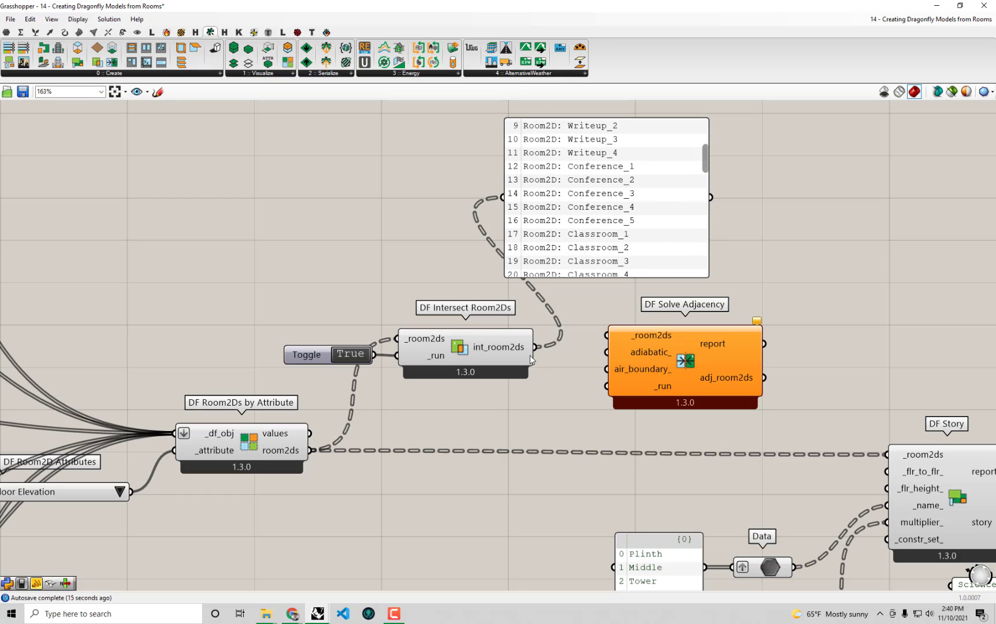
- Connect int_room2ds and the existing toggle to the _room2ds and _run inputs of DF Solve Adjacency, aligning the components
{"action": "left_click_drag", "start_coordinate": [535, 347], "coordinate": [635, 381]}
{"action": "left_click_drag", "start_coordinate": [364, 358], "coordinate": [349, 379]}
{"action": "left_click_drag", "start_coordinate": [466, 356], "coordinate": [465, 337]}
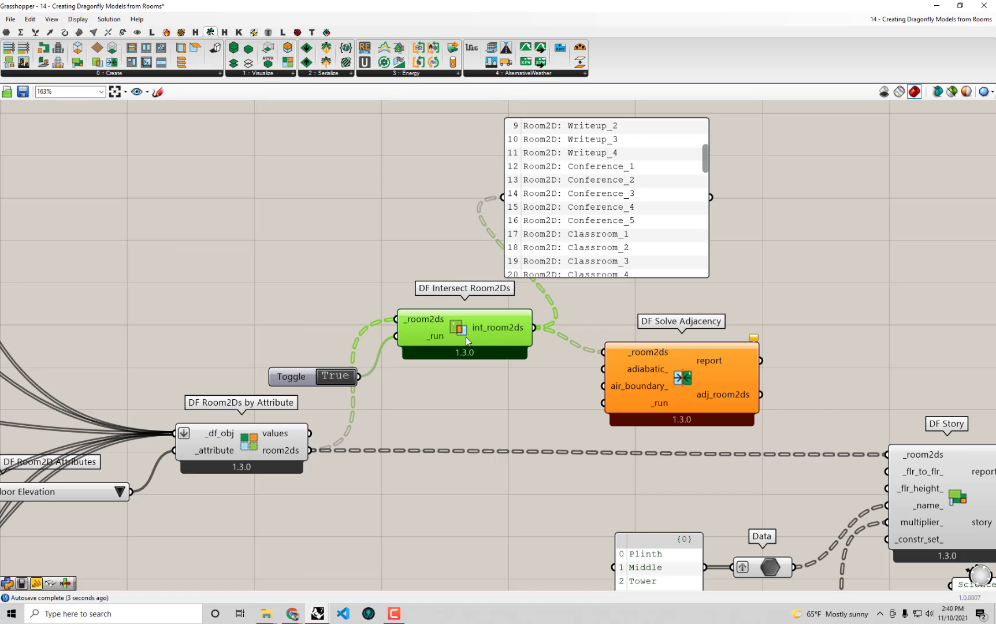
{"action": "left_click_drag", "start_coordinate": [662, 374], "coordinate": [658, 374]}
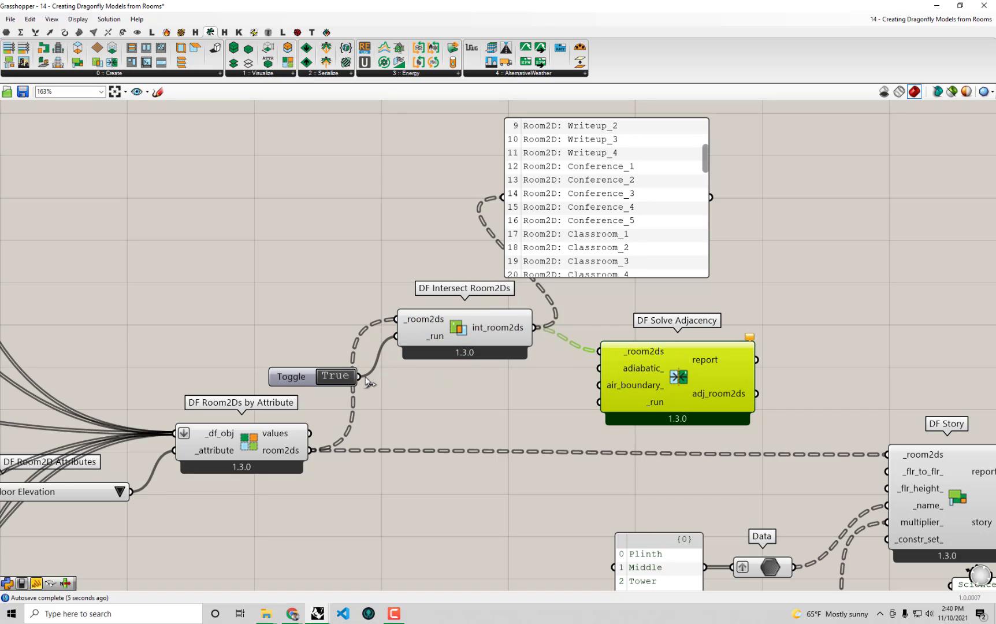
{"action": "left_click_drag", "start_coordinate": [359, 376], "coordinate": [597, 401]}
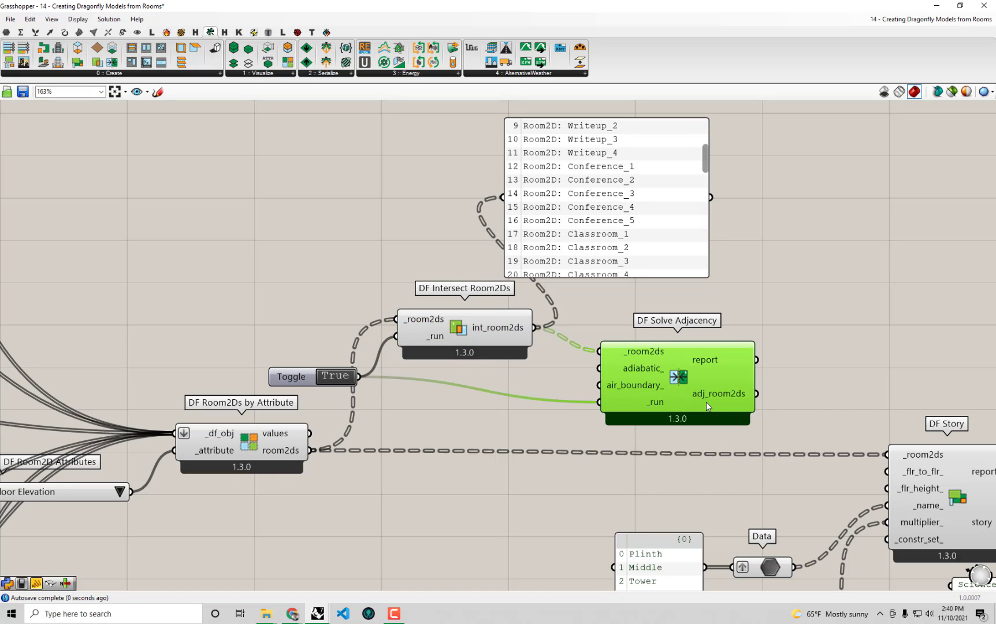
{"action": "left_click_drag", "start_coordinate": [709, 401], "coordinate": [701, 377]}
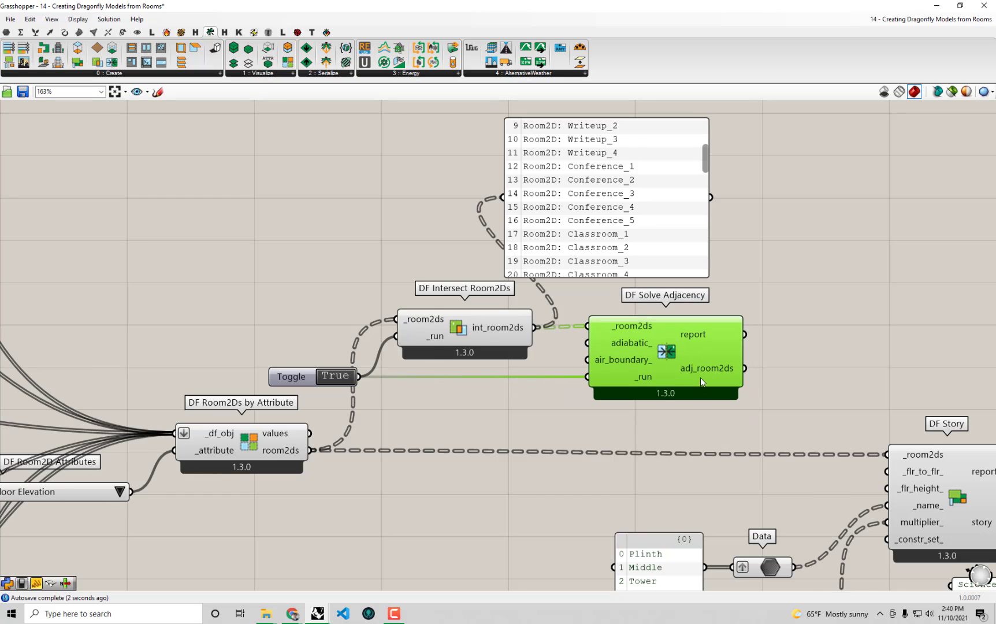
- Move the Room2D list panel beyond DF Solve Adjacency, feed it from adj_room2ds and review the list from its start
{"action": "scroll", "coordinate": [701, 377], "scroll_direction": "down", "scroll_amount": 1}
{"action": "left_click_drag", "start_coordinate": [655, 267], "coordinate": [858, 257]}
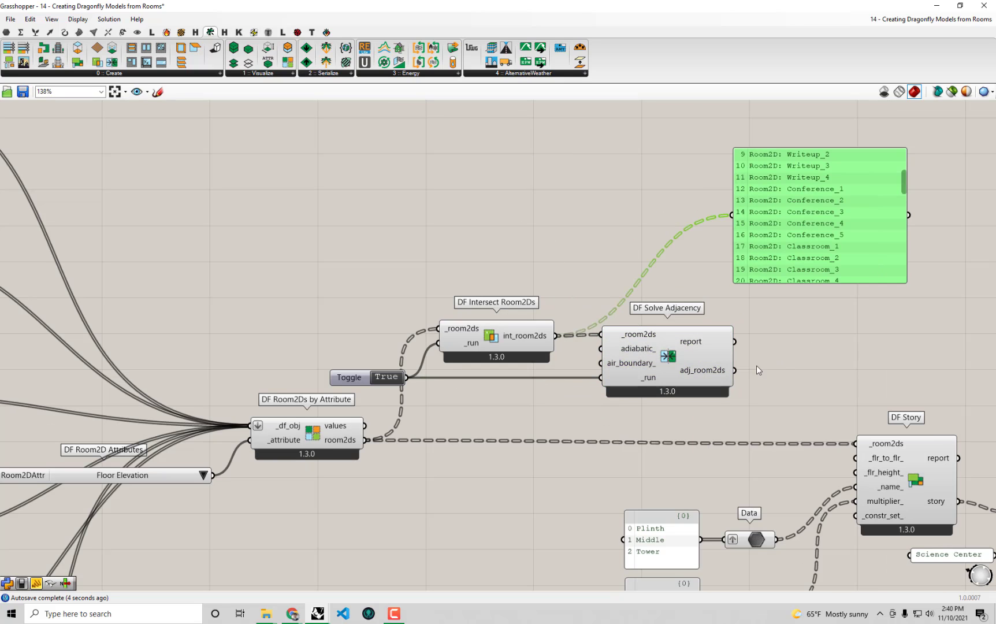
{"action": "left_click_drag", "start_coordinate": [740, 258], "coordinate": [746, 219]}
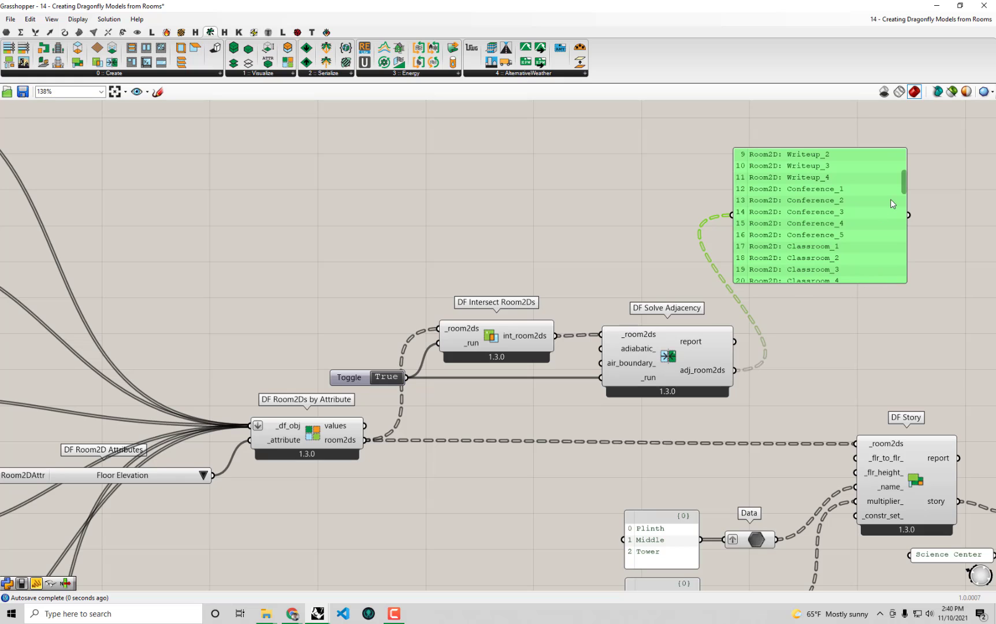
{"action": "left_click_drag", "start_coordinate": [907, 179], "coordinate": [906, 144]}
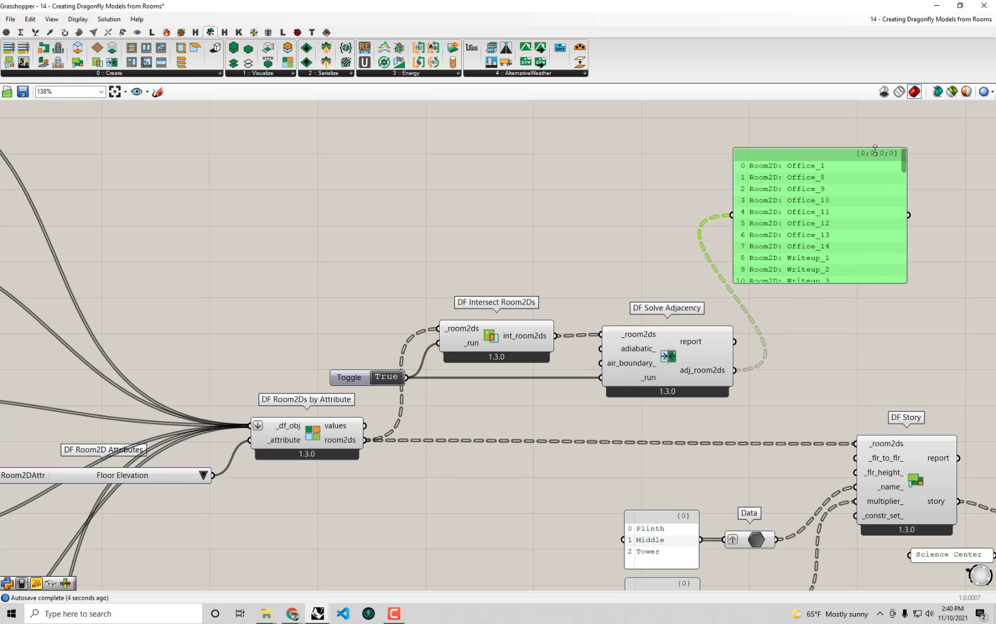
{"action": "scroll", "coordinate": [818, 165], "scroll_direction": "up", "scroll_amount": 2}
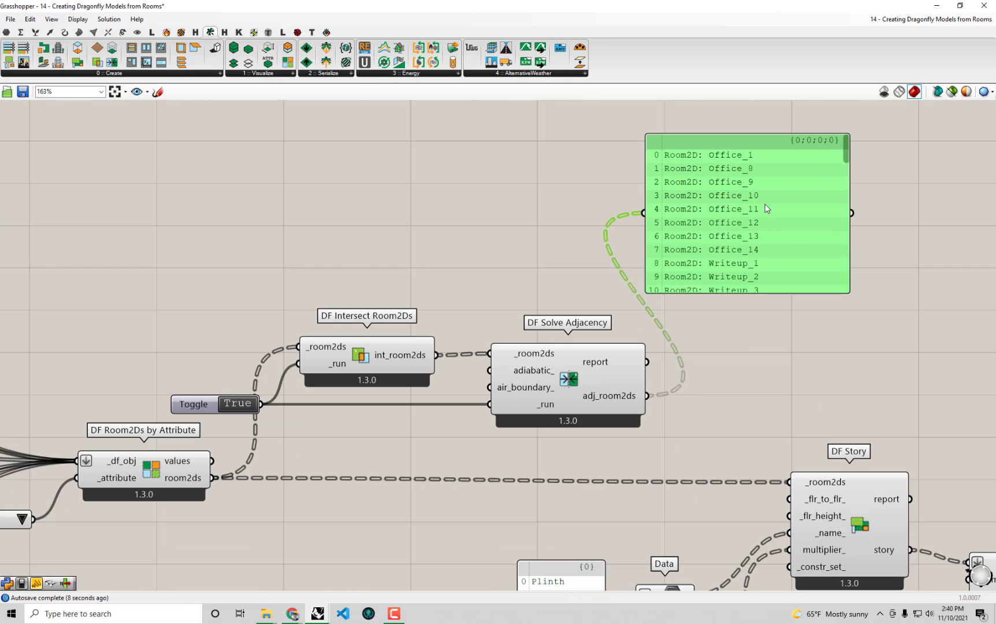
- Turn on Simplify for the adj_room2ds output of DF Solve Adjacency, check the panel's list and shift the panel aside
{"action": "right_click", "coordinate": [616, 398]}
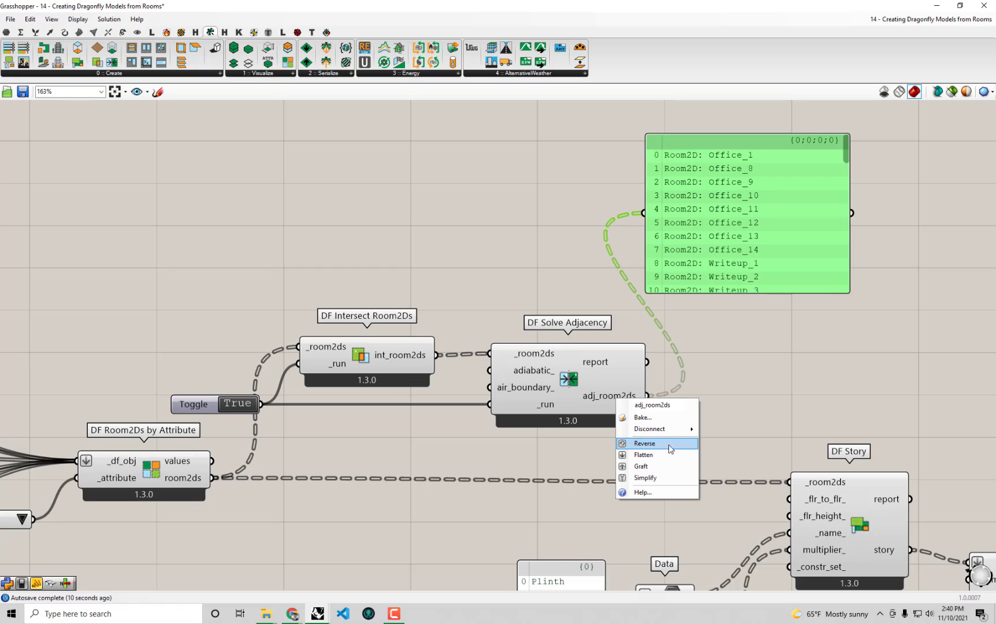
{"action": "left_click", "coordinate": [664, 477]}
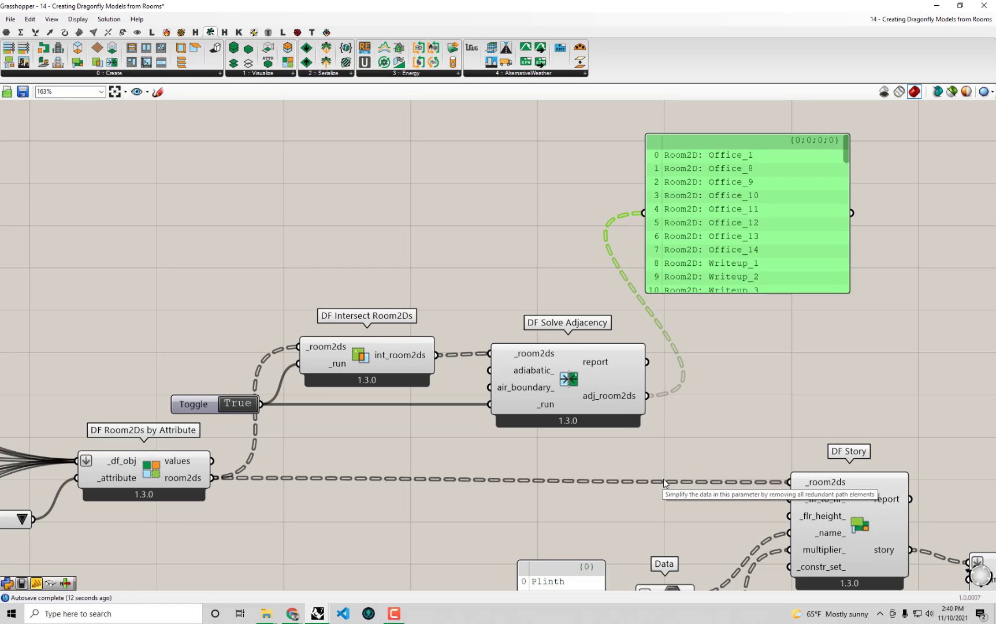
{"action": "right_click", "coordinate": [622, 399]}
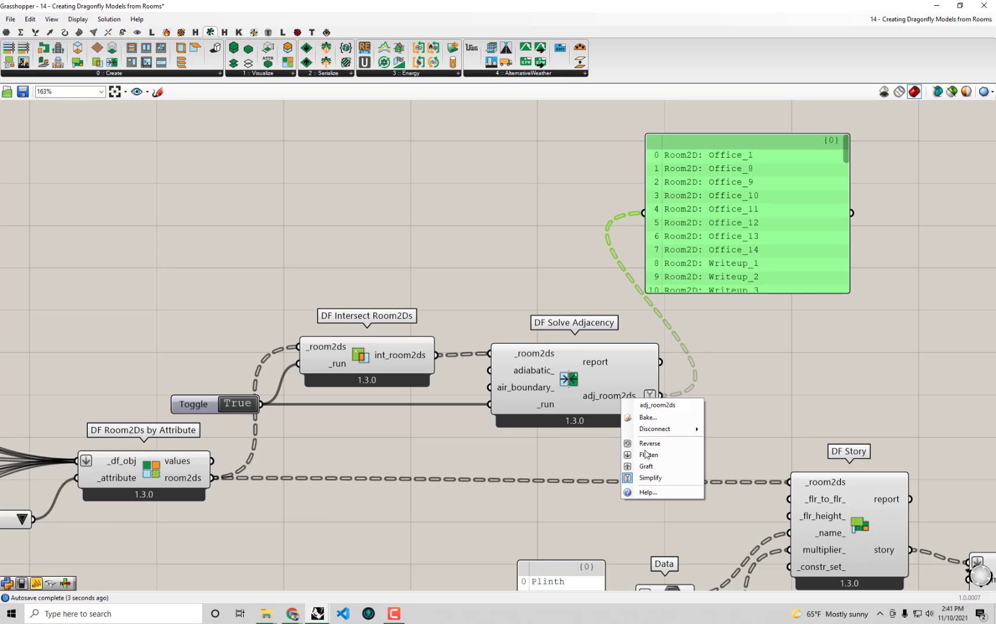
{"action": "left_click", "coordinate": [717, 428]}
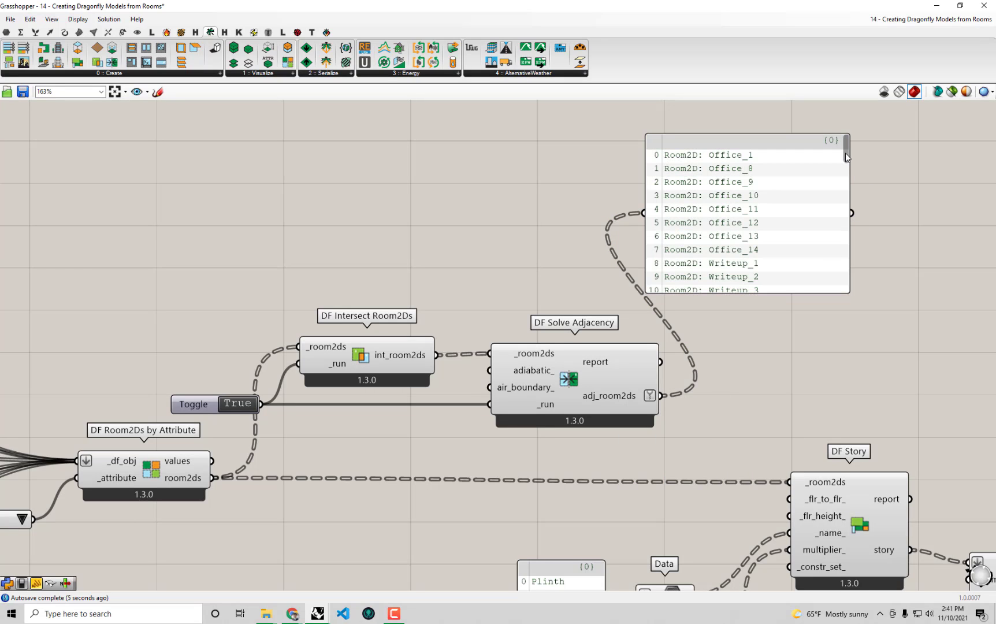
{"action": "left_click_drag", "start_coordinate": [845, 152], "coordinate": [858, 173]}
{"action": "left_click_drag", "start_coordinate": [795, 226], "coordinate": [860, 224]}
{"action": "left_click", "coordinate": [785, 345]}
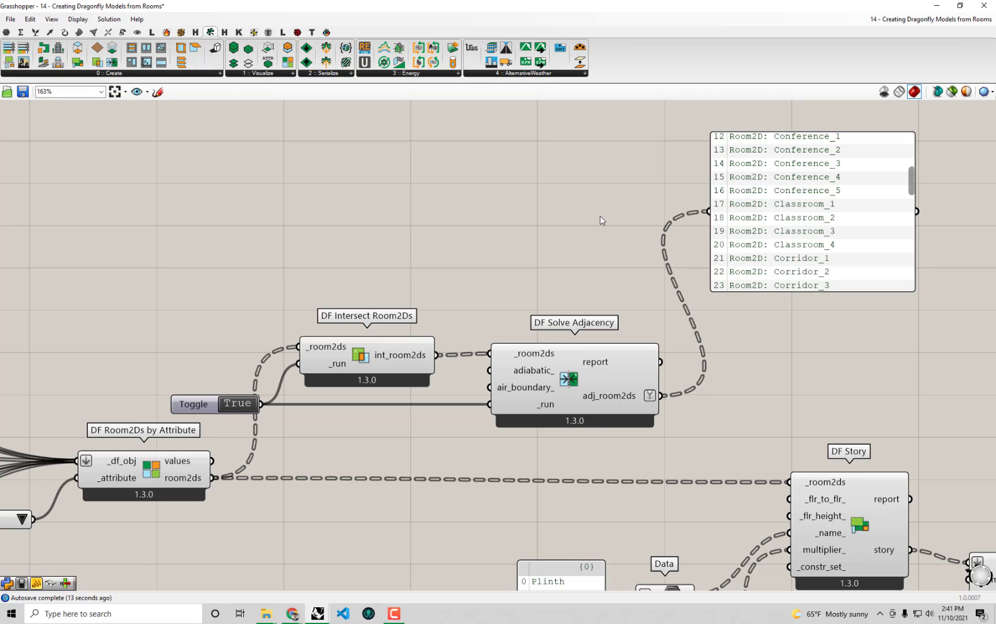
- Connect the adj_room2ds output to the _room2ds input of DF Story, replacing the wire from DF Room2Ds by Attribute
{"action": "left_click", "coordinate": [587, 400]}
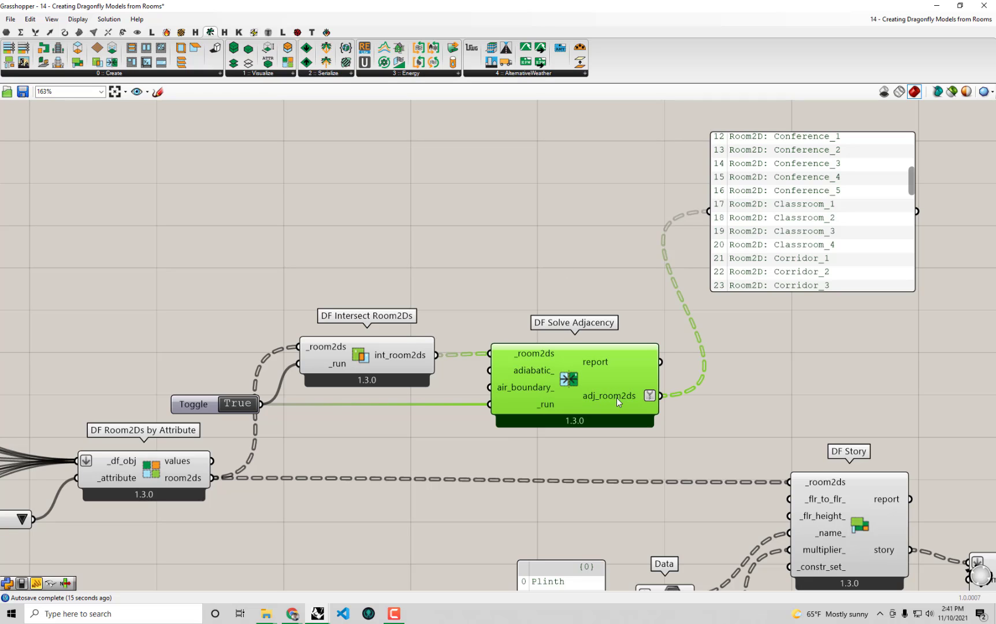
{"action": "right_click_drag", "start_coordinate": [550, 341], "coordinate": [498, 284]}
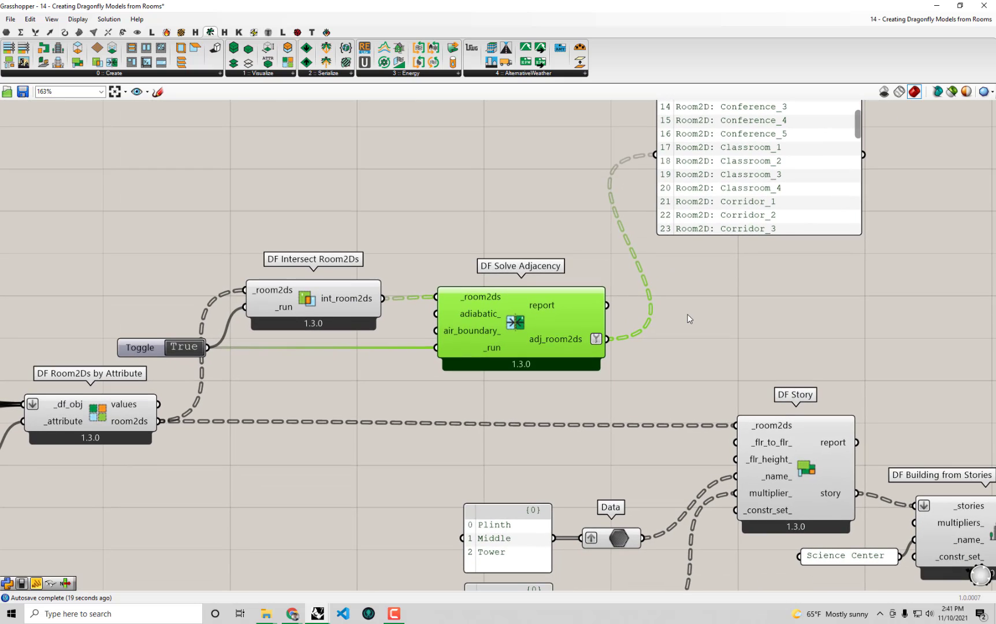
{"action": "left_click", "coordinate": [618, 346]}
{"action": "left_click_drag", "start_coordinate": [610, 336], "coordinate": [732, 424]}
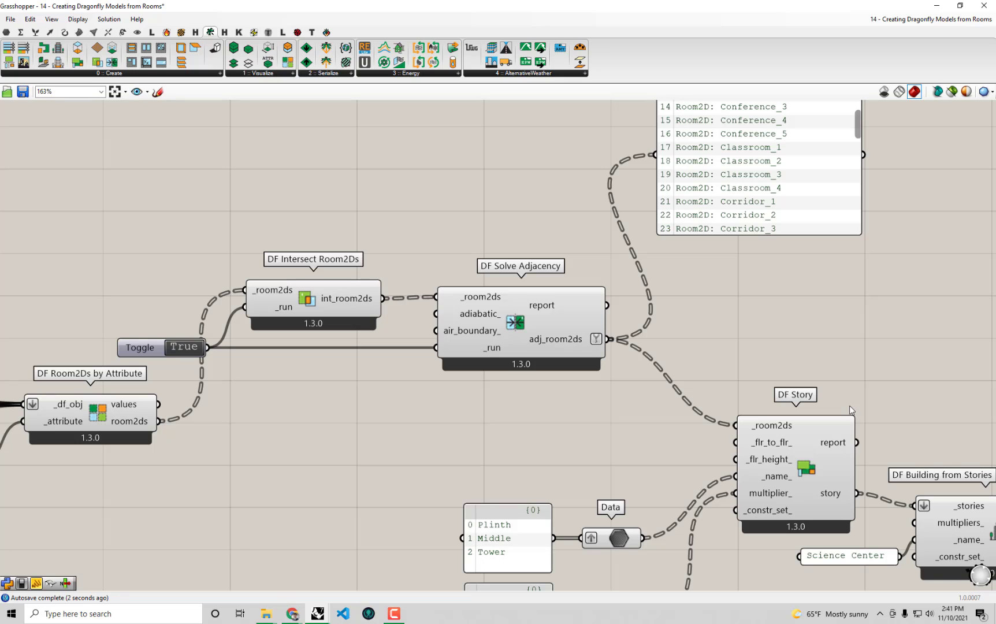
- Group the Floor Elevation selector, DF Room2Ds by Attribute, the toggle, DF Intersect Room2Ds and DF Solve Adjacency together
{"action": "scroll", "coordinate": [840, 399], "scroll_direction": "down", "scroll_amount": 3}
{"action": "left_click", "coordinate": [722, 254]}
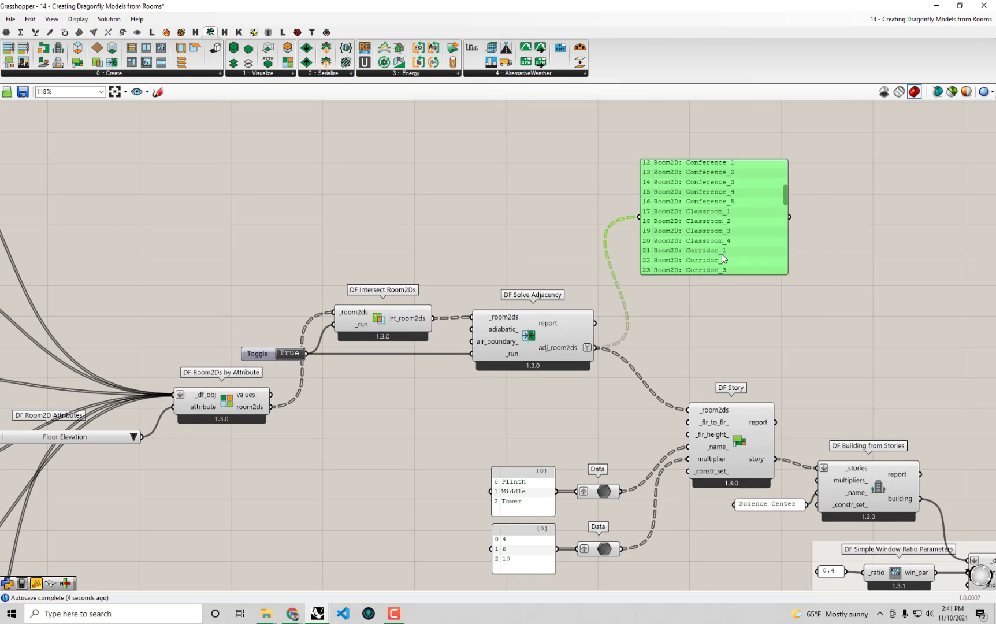
{"action": "scroll", "coordinate": [748, 289], "scroll_direction": "down", "scroll_amount": 1}
{"action": "left_click_drag", "start_coordinate": [632, 396], "coordinate": [248, 283]}
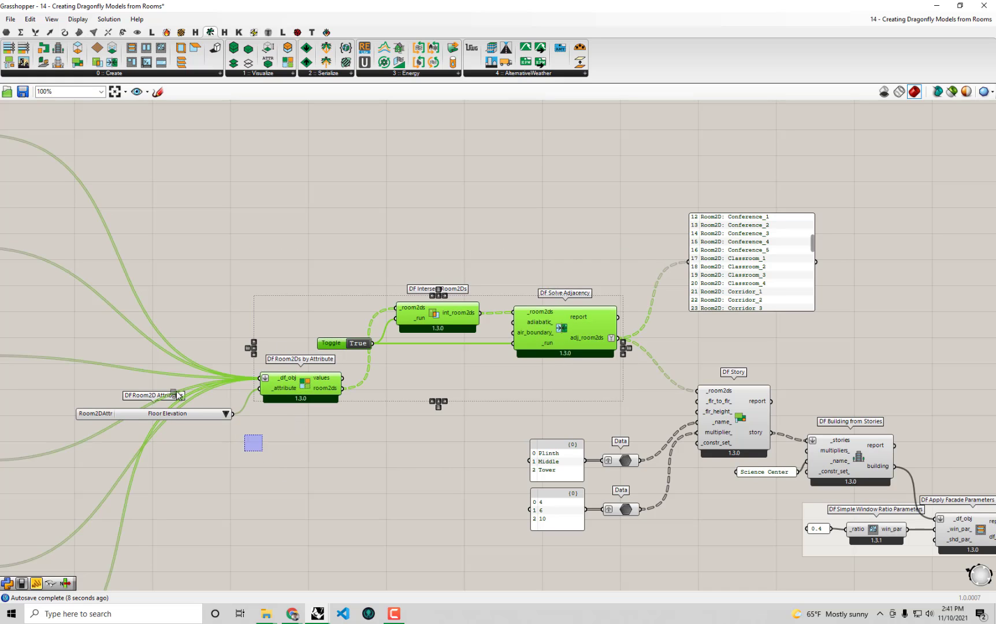
{"action": "left_click_drag", "start_coordinate": [262, 450], "coordinate": [176, 395], "text": "shift"}
{"action": "key", "text": "ctrl+g"}
{"action": "left_click", "coordinate": [318, 300]}
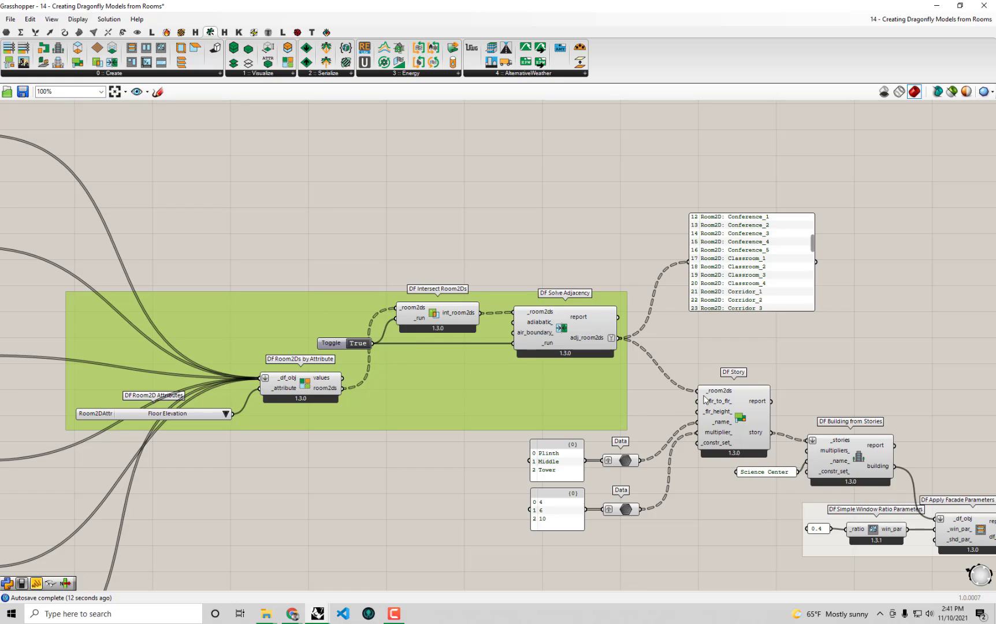
{"action": "right_click_drag", "start_coordinate": [305, 303], "coordinate": [222, 257]}
{"action": "left_click", "coordinate": [808, 328]}
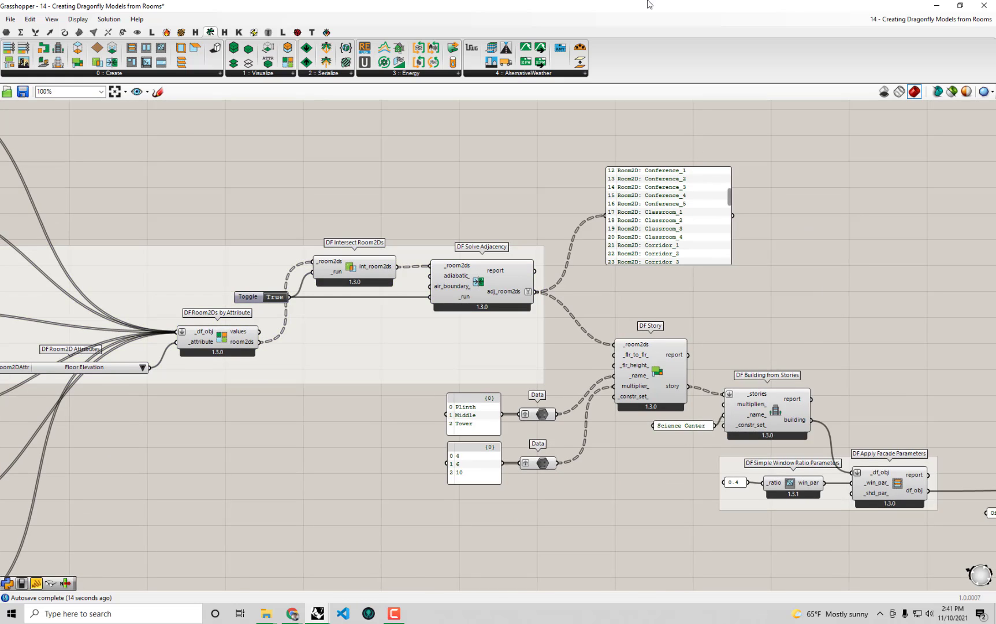
- Place the Grasshopper window beside the Rhino viewport and add the interior_walls output of HB Visualize by Type to the Geometry preview
{"action": "left_click_drag", "start_coordinate": [648, 5], "coordinate": [994, 271]}
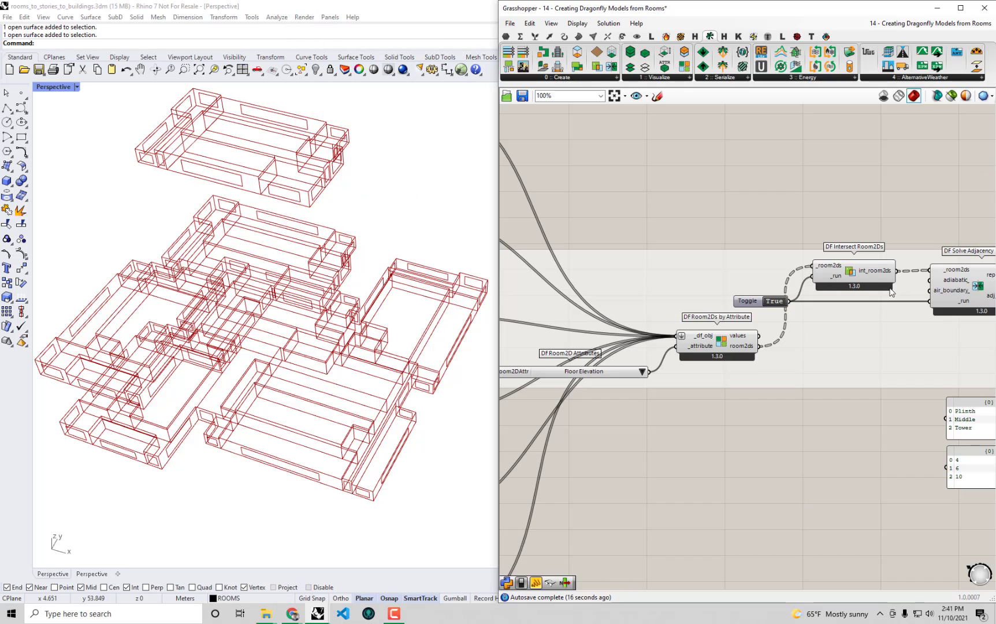
{"action": "right_click_drag", "start_coordinate": [890, 289], "coordinate": [765, 268]}
{"action": "scroll", "coordinate": [765, 268], "scroll_direction": "down", "scroll_amount": 5}
{"action": "mouse_move", "coordinate": [864, 251]}
{"action": "right_mouse_down"}
{"action": "mouse_move", "coordinate": [724, 240]}
{"action": "mouse_move", "coordinate": [814, 257]}
{"action": "mouse_move", "coordinate": [751, 246]}
{"action": "right_mouse_up"}
{"action": "right_click_drag", "start_coordinate": [811, 245], "coordinate": [684, 214]}
{"action": "right_click_drag", "start_coordinate": [870, 244], "coordinate": [698, 218]}
{"action": "mouse_move", "coordinate": [816, 236]}
{"action": "right_mouse_down"}
{"action": "mouse_move", "coordinate": [775, 234]}
{"action": "mouse_move", "coordinate": [851, 233]}
{"action": "mouse_move", "coordinate": [753, 236]}
{"action": "right_mouse_up"}
{"action": "scroll", "coordinate": [894, 231], "scroll_direction": "up", "scroll_amount": 5}
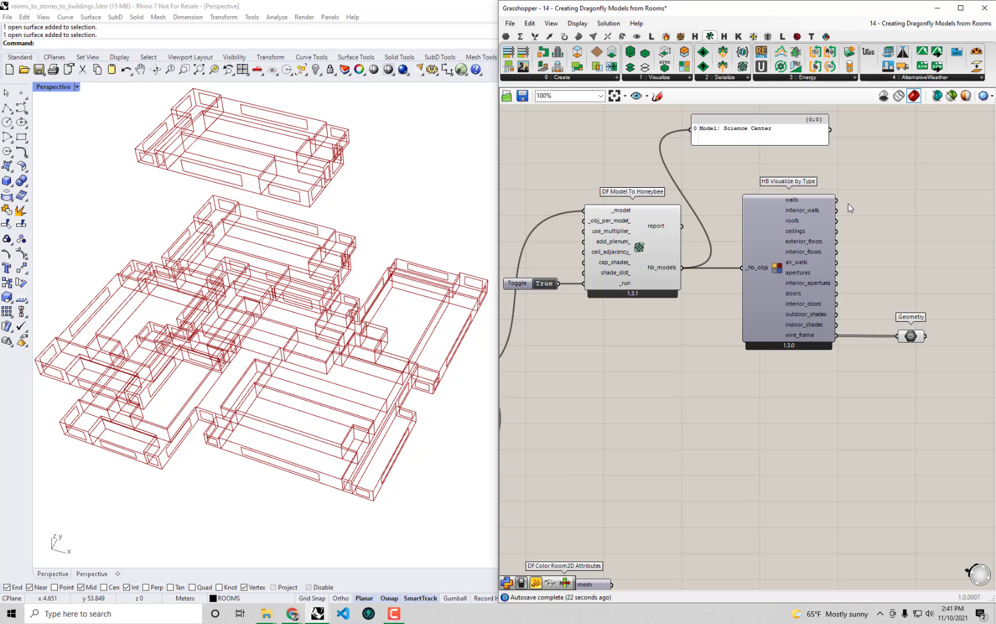
{"action": "left_click_drag", "start_coordinate": [836, 210], "coordinate": [897, 336], "text": "shift"}
{"action": "right_click_drag", "start_coordinate": [322, 333], "coordinate": [336, 254]}
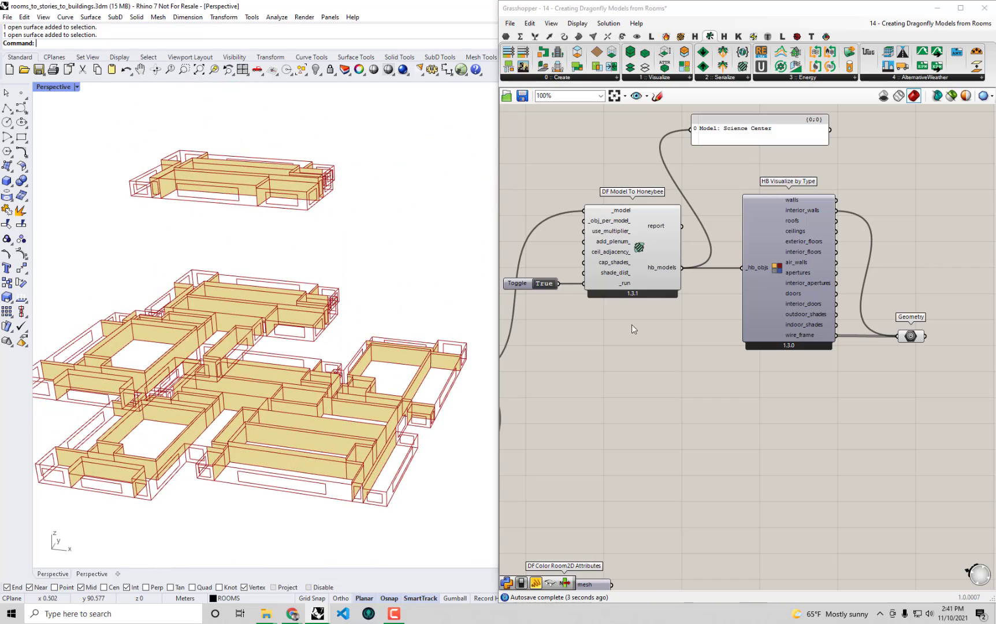
{"action": "right_click_drag", "start_coordinate": [648, 329], "coordinate": [823, 325]}
{"action": "scroll", "coordinate": [829, 325], "scroll_direction": "down", "scroll_amount": 2}
{"action": "right_click_drag", "start_coordinate": [671, 351], "coordinate": [952, 362]}
{"action": "right_click_drag", "start_coordinate": [642, 243], "coordinate": [861, 278]}
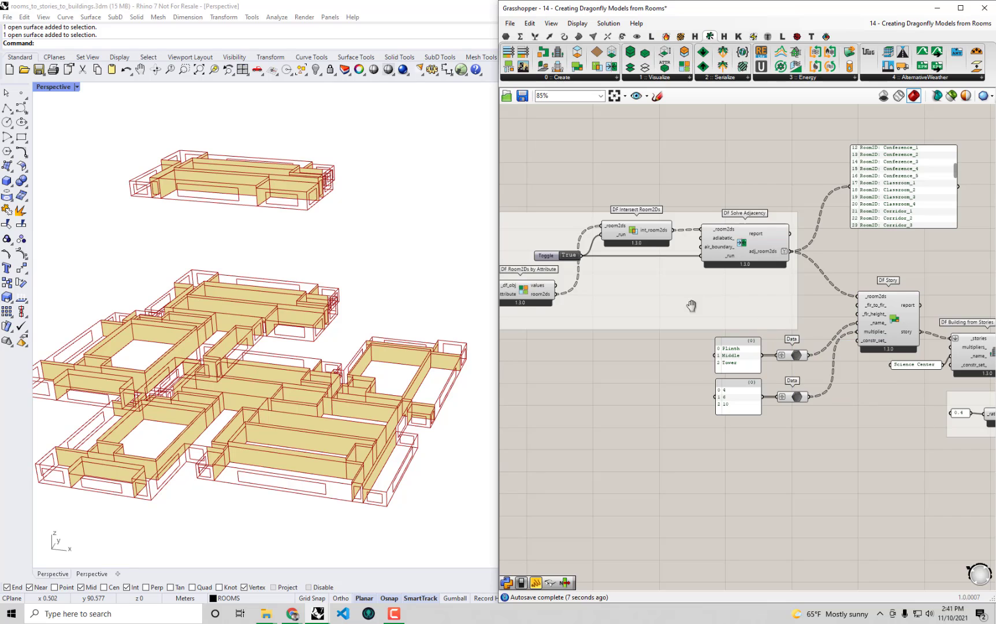
- Examine the interior walls in the Rhino viewport and trace the definition from the grouped adjacency components through to HB Visualize by Type
{"action": "scroll", "coordinate": [693, 306], "scroll_direction": "up", "scroll_amount": 2}
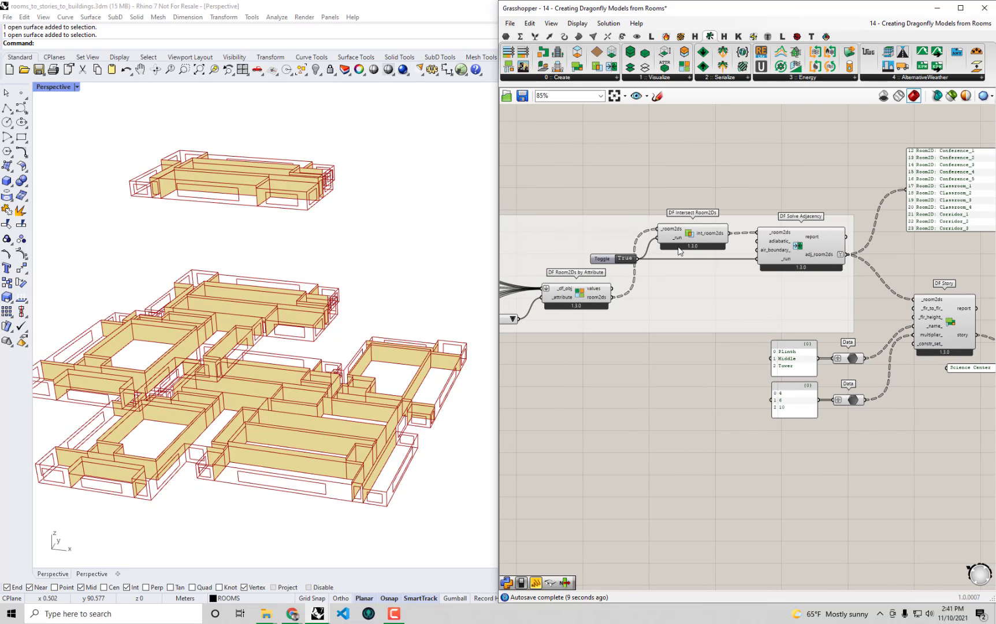
{"action": "mouse_move", "coordinate": [681, 251]}
{"action": "right_click_drag", "start_coordinate": [353, 376], "coordinate": [374, 397]}
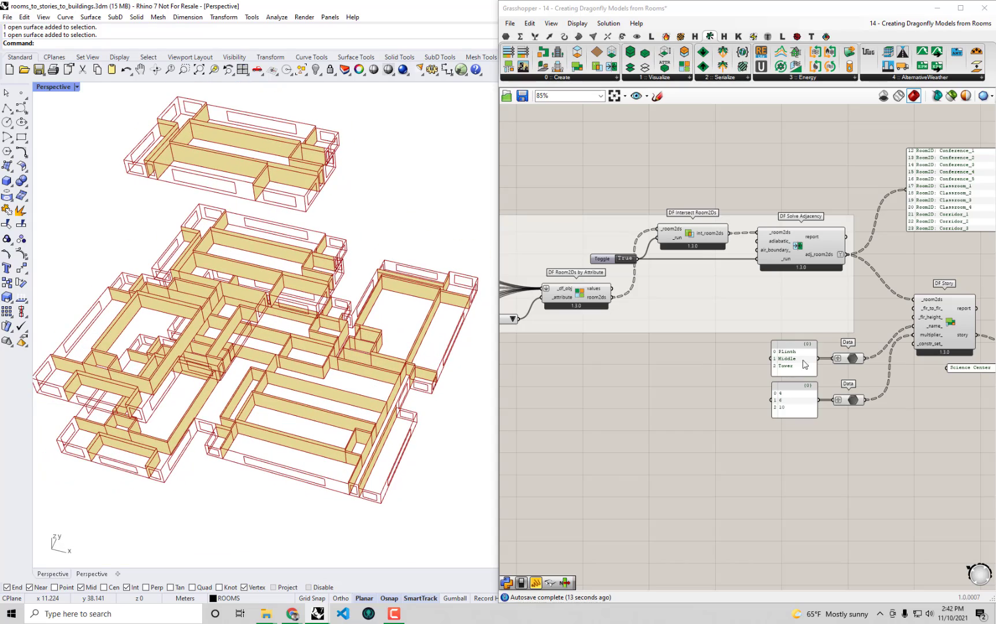
{"action": "right_click_drag", "start_coordinate": [803, 359], "coordinate": [929, 328]}
{"action": "scroll", "coordinate": [762, 254], "scroll_direction": "up", "scroll_amount": 3}
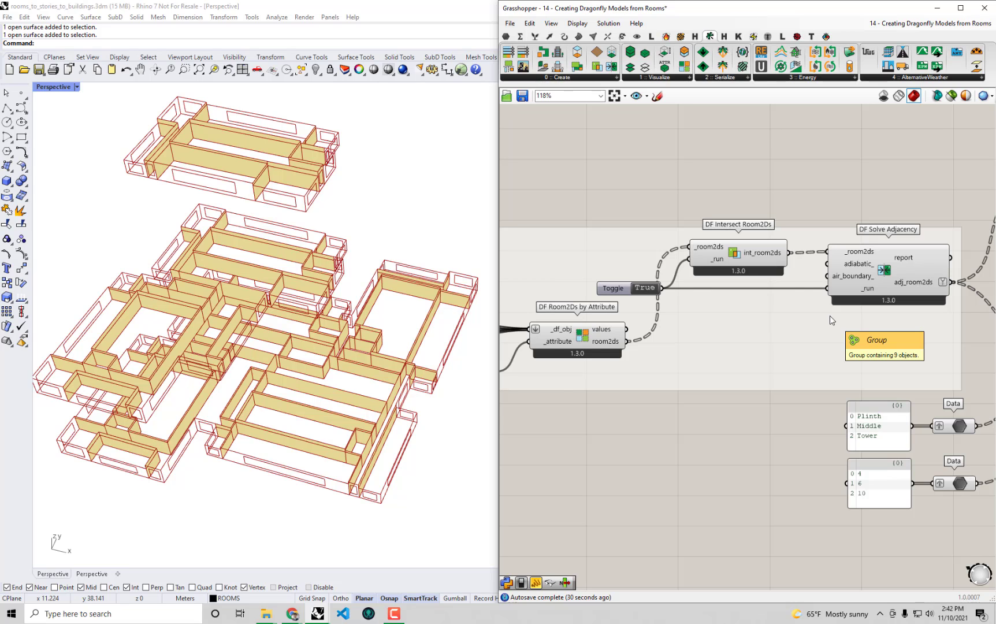
{"action": "scroll", "coordinate": [750, 266], "scroll_direction": "down", "scroll_amount": 3}
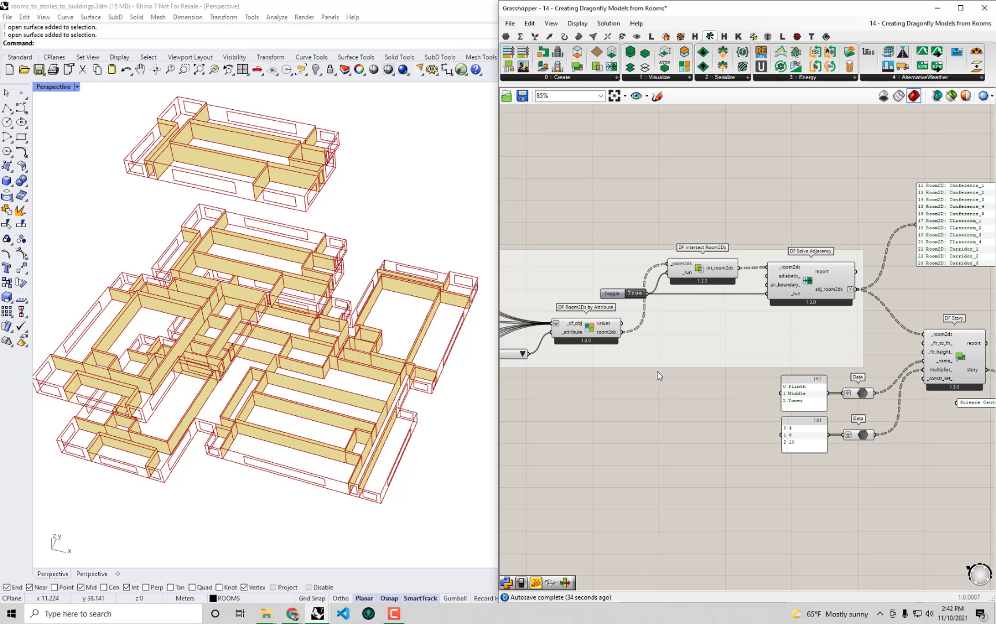
{"action": "scroll", "coordinate": [879, 301], "scroll_direction": "down", "scroll_amount": 2}
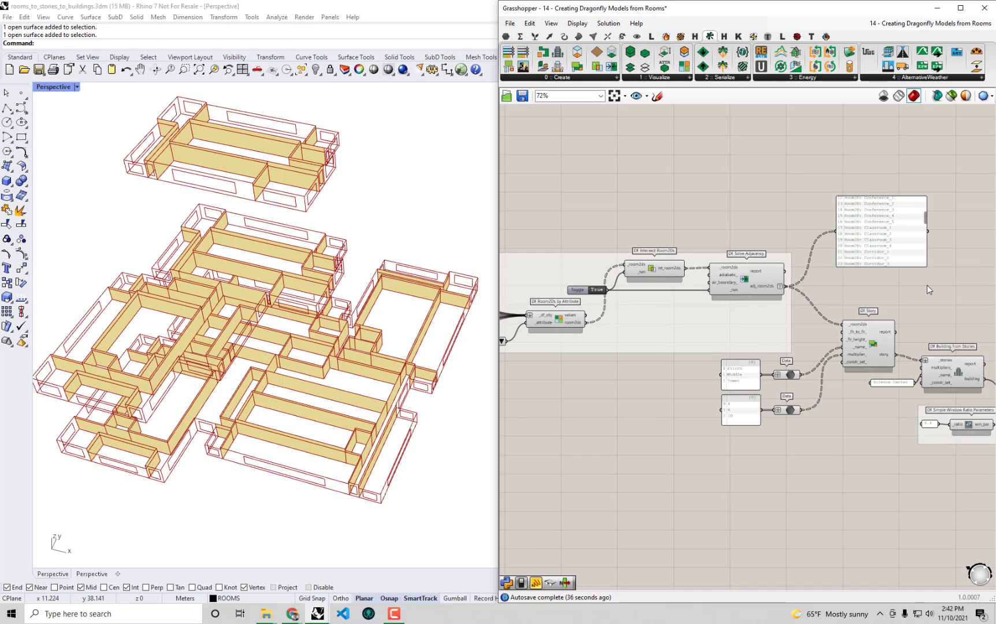
{"action": "right_click_drag", "start_coordinate": [917, 307], "coordinate": [823, 248]}
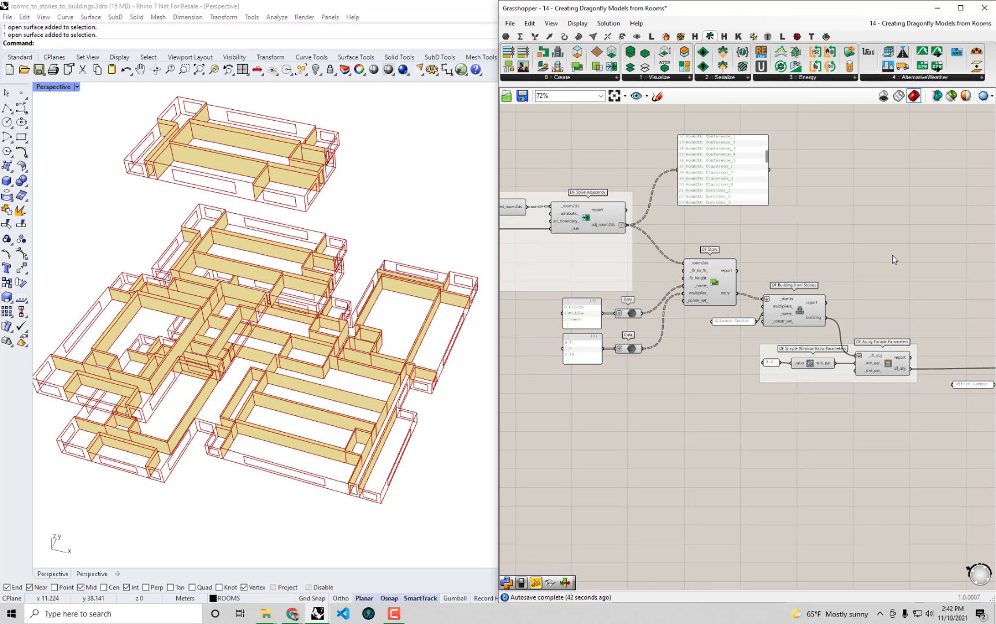
{"action": "right_click_drag", "start_coordinate": [729, 252], "coordinate": [836, 245]}
{"action": "scroll", "coordinate": [835, 244], "scroll_direction": "down", "scroll_amount": 2}
{"action": "right_click_drag", "start_coordinate": [664, 232], "coordinate": [813, 237]}
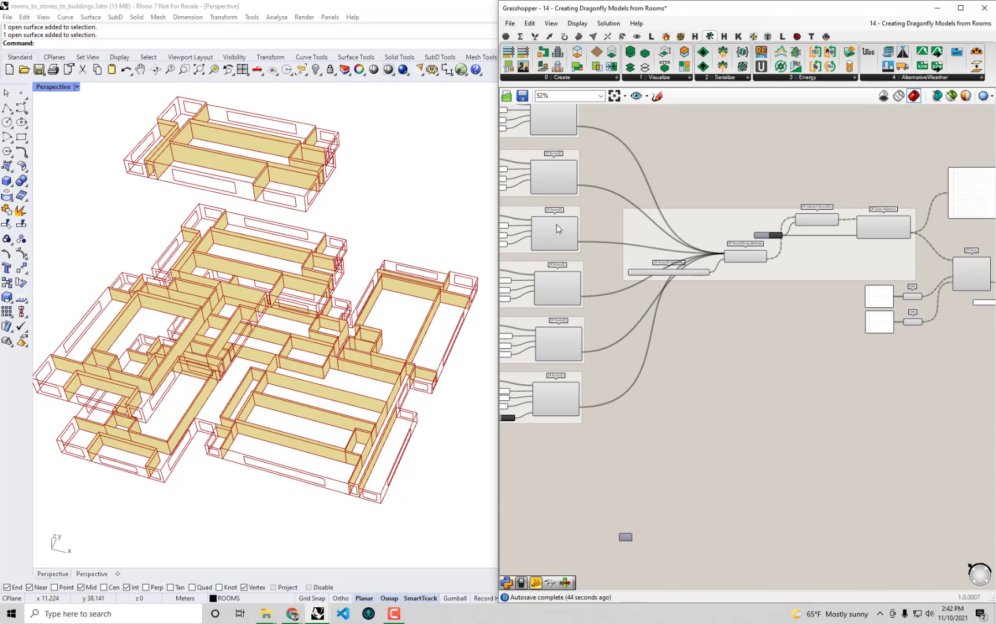
{"action": "right_click_drag", "start_coordinate": [978, 259], "coordinate": [743, 253]}
{"action": "scroll", "coordinate": [920, 312], "scroll_direction": "up", "scroll_amount": 2}
{"action": "right_click_drag", "start_coordinate": [921, 316], "coordinate": [726, 323]}
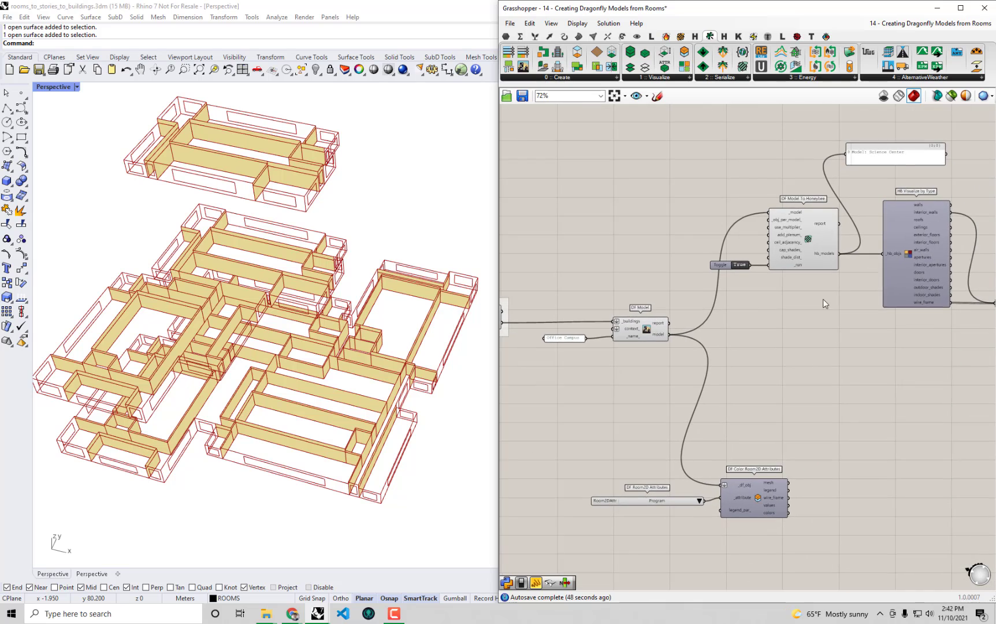
- Add the apertures output of HB Visualize by Type to the Geometry preview and view the model from another angle
{"action": "right_click_drag", "start_coordinate": [936, 245], "coordinate": [893, 247]}
{"action": "scroll", "coordinate": [892, 247], "scroll_direction": "up", "scroll_amount": 2}
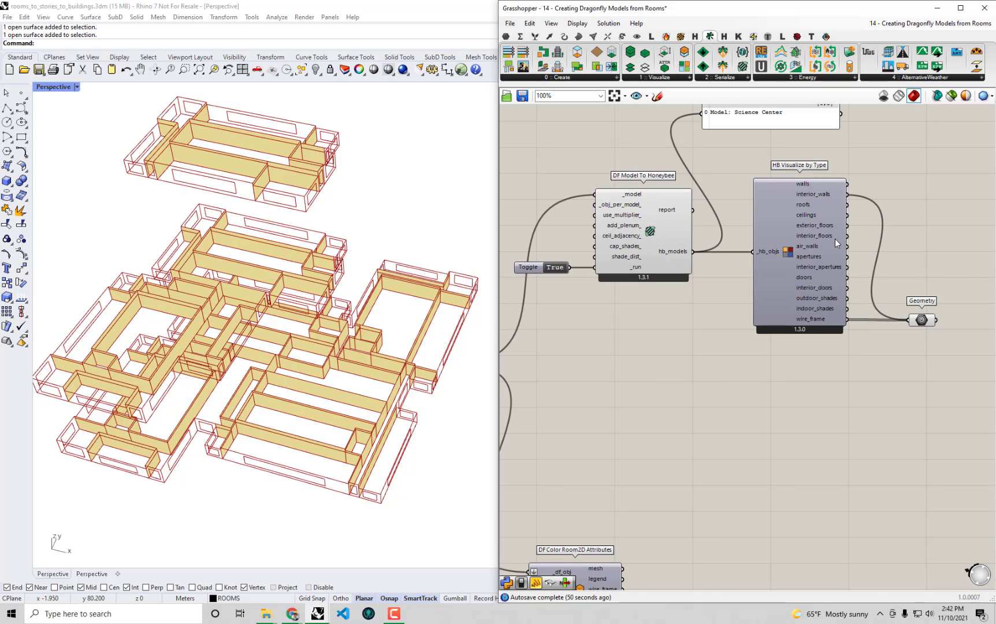
{"action": "left_click_drag", "start_coordinate": [848, 257], "coordinate": [909, 320]}
{"action": "right_click_drag", "start_coordinate": [278, 347], "coordinate": [312, 289]}
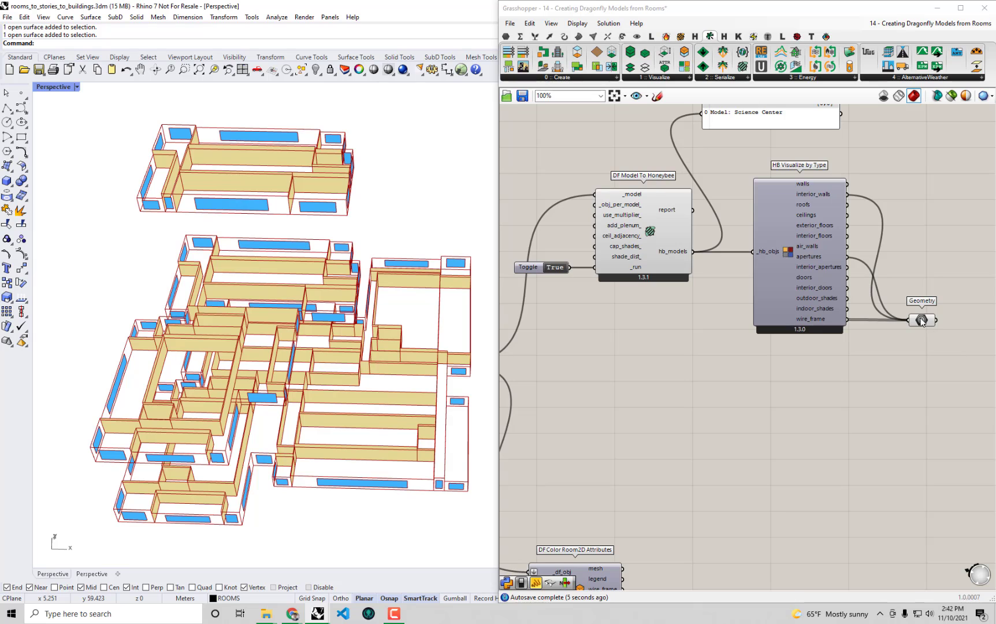
- Delete the Geometry component and turn on the preview of HB Visualize by Type
{"action": "left_click", "coordinate": [922, 322]}
{"action": "key", "text": "Delete"}
{"action": "left_click", "coordinate": [789, 252]}
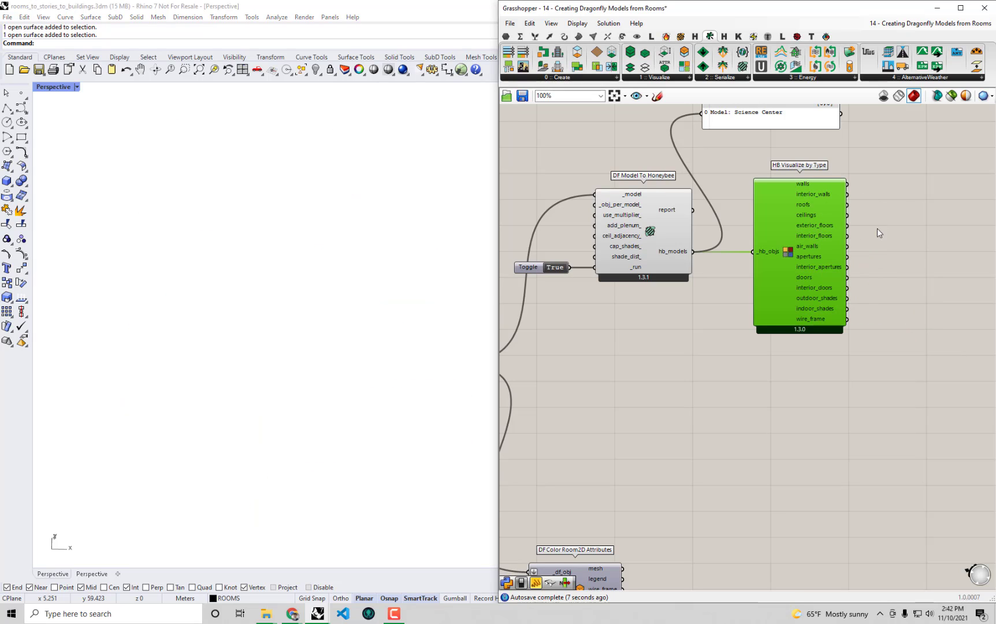
{"action": "right_click", "coordinate": [787, 253]}
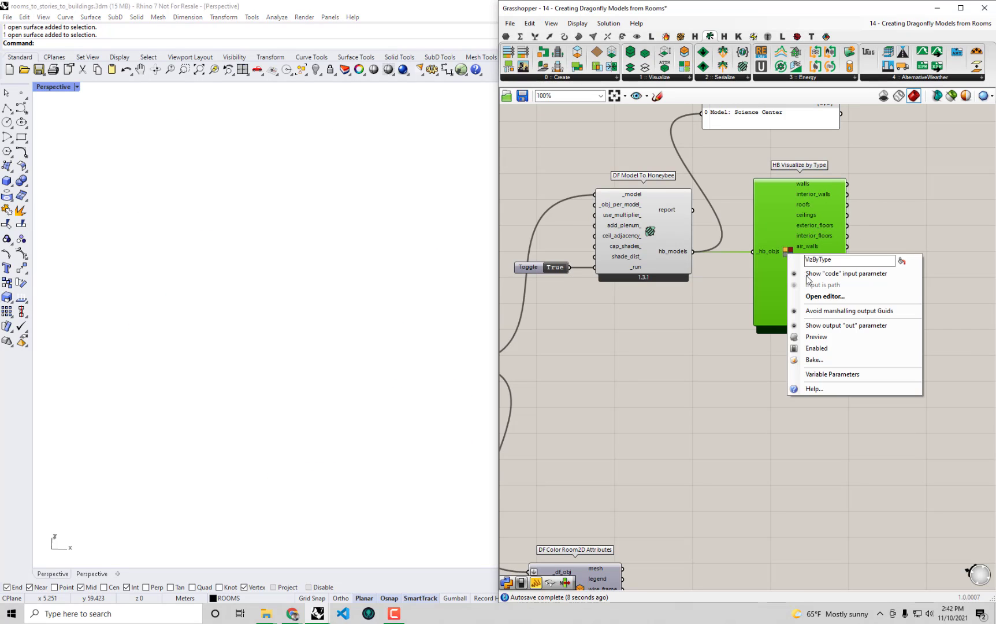
{"action": "left_click", "coordinate": [815, 339]}
{"action": "left_click", "coordinate": [862, 299]}
- Examine the walls, roofs and windows of the three represented stories in the Rhino viewport from several distances
{"action": "right_click_drag", "start_coordinate": [431, 389], "coordinate": [204, 321]}
{"action": "scroll", "coordinate": [281, 316], "scroll_direction": "up", "scroll_amount": 6}
{"action": "scroll", "coordinate": [256, 370], "scroll_direction": "up", "scroll_amount": 1}
{"action": "scroll", "coordinate": [281, 360], "scroll_direction": "down", "scroll_amount": 4}
{"action": "scroll", "coordinate": [385, 322], "scroll_direction": "down", "scroll_amount": 4}
{"action": "right_click_drag", "start_coordinate": [590, 326], "coordinate": [758, 319]}
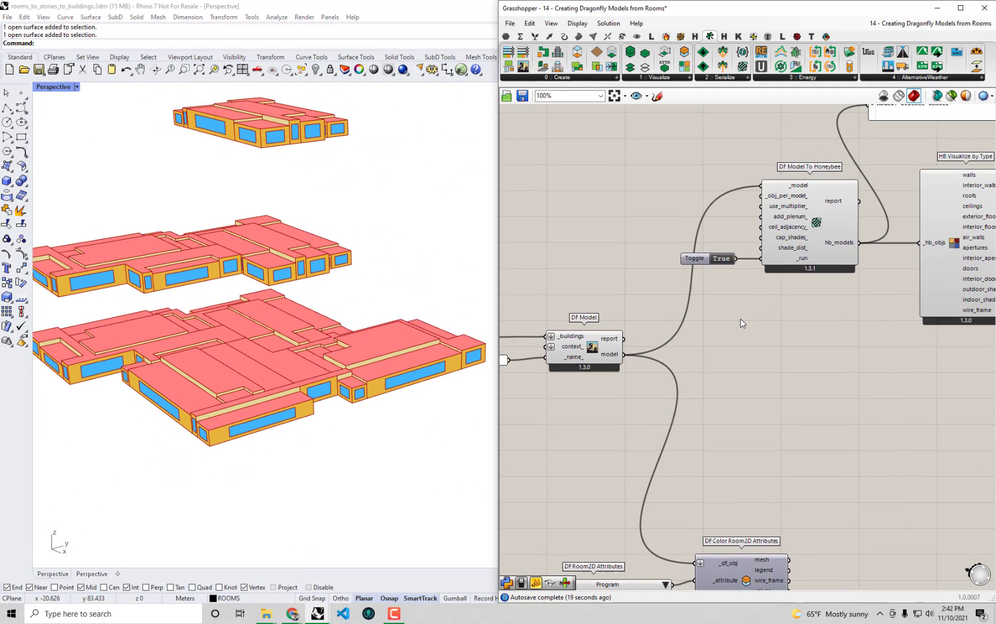
{"action": "mouse_move", "coordinate": [212, 352]}
{"action": "right_mouse_down"}
{"action": "mouse_move", "coordinate": [207, 361]}
{"action": "mouse_move", "coordinate": [227, 359]}
{"action": "right_mouse_up"}
{"action": "scroll", "coordinate": [231, 361], "scroll_direction": "down", "scroll_amount": 3}
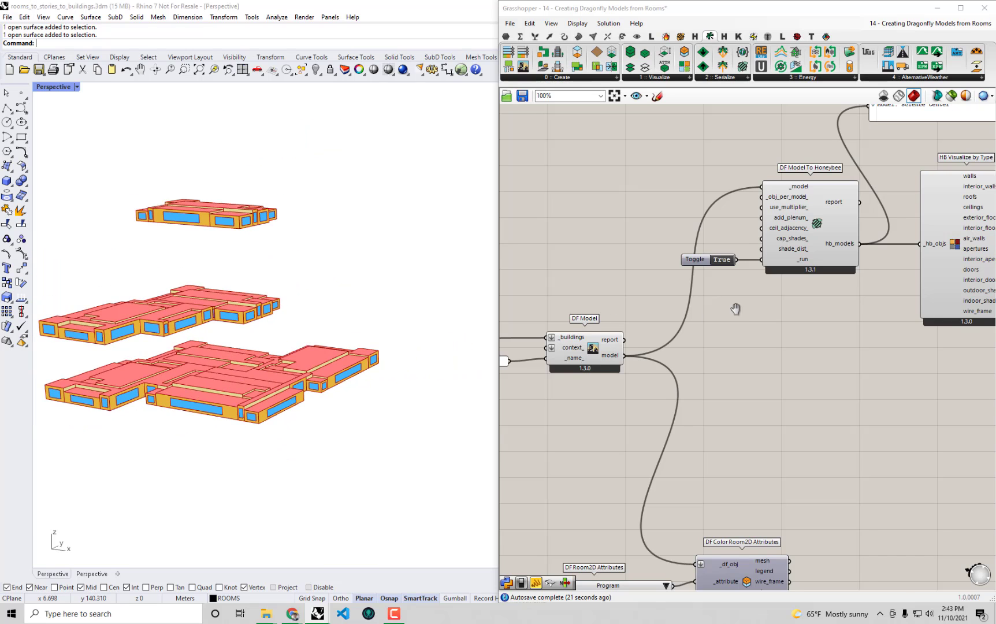
- Add a Boolean Toggle beside the inputs of DF Model To Honeybee
{"action": "right_click_drag", "start_coordinate": [731, 311], "coordinate": [639, 319]}
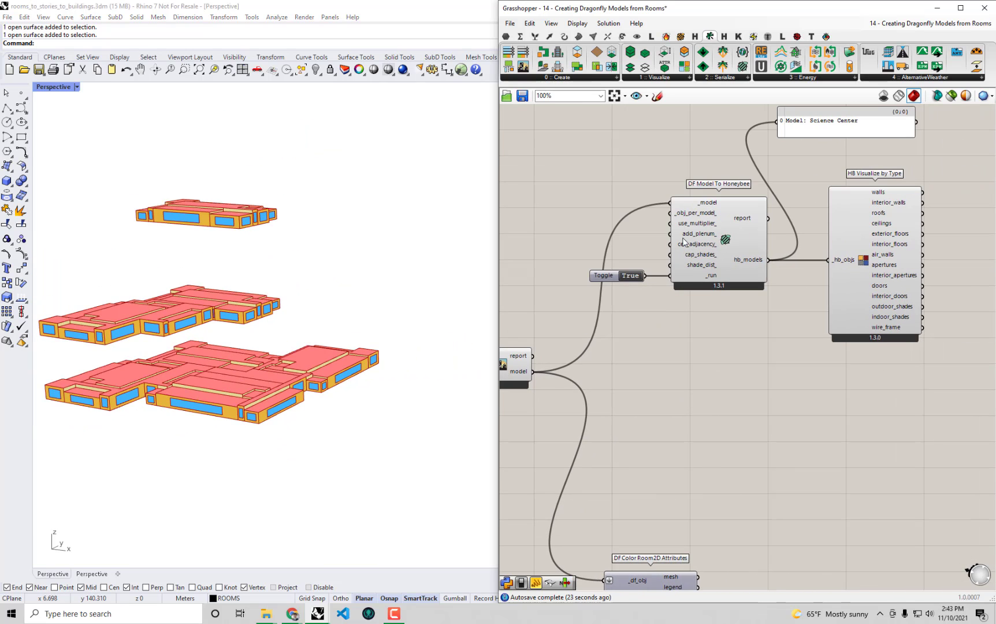
{"action": "right_click_drag", "start_coordinate": [133, 305], "coordinate": [154, 306], "text": "shift"}
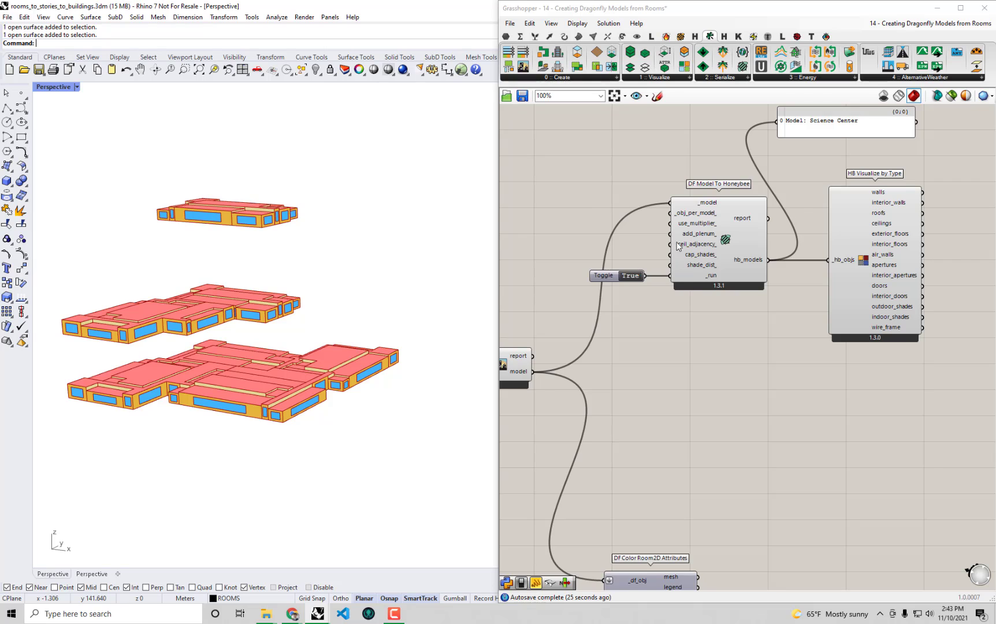
{"action": "scroll", "coordinate": [679, 246], "scroll_direction": "up", "scroll_amount": 2}
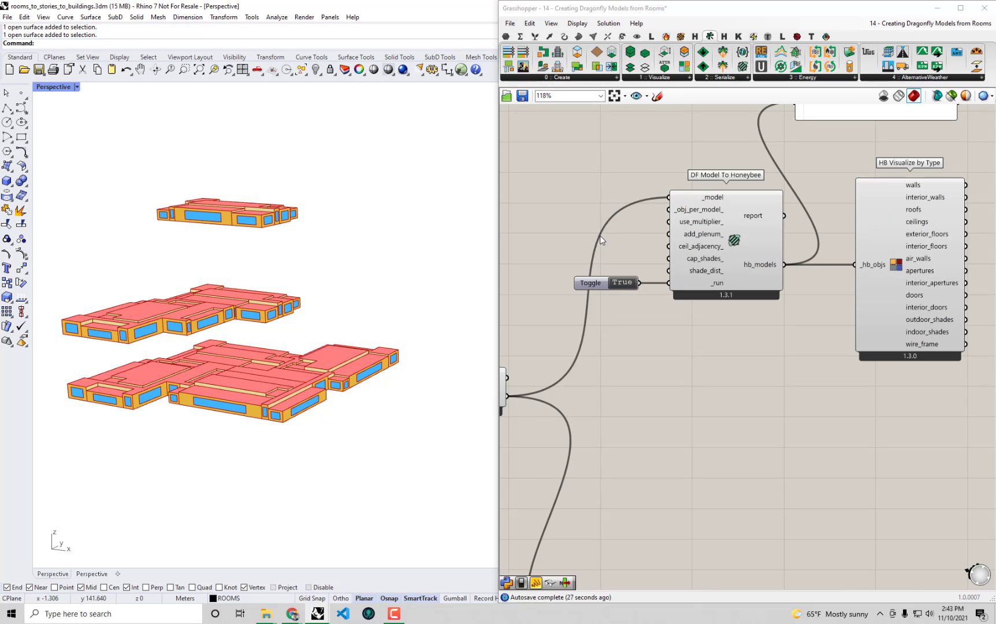
{"action": "double_click", "coordinate": [618, 231]}
{"action": "type", "text": "boo"}
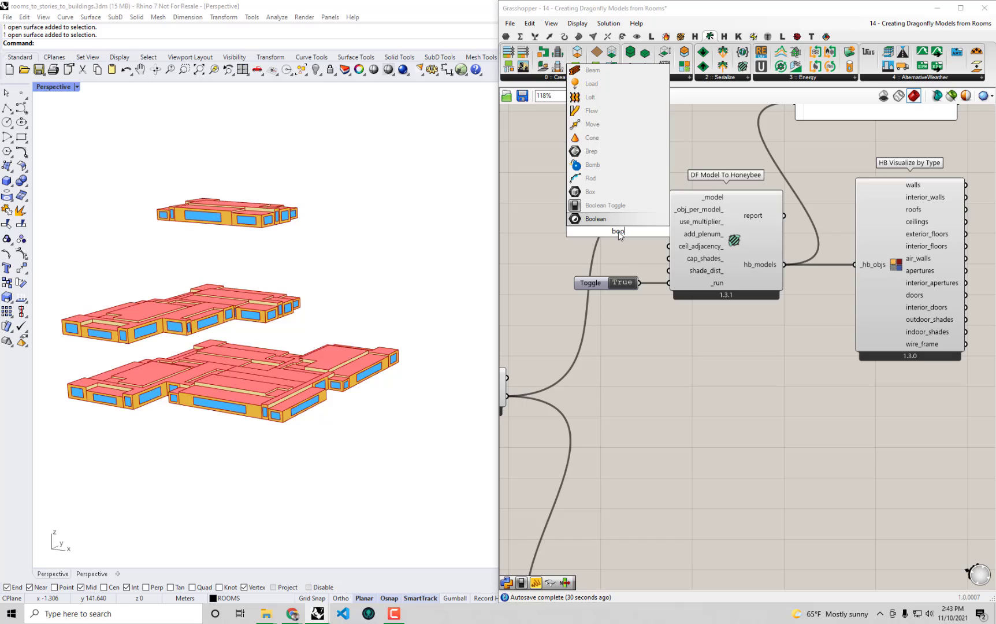
{"action": "key", "text": "Down"}
{"action": "key", "text": "Return"}
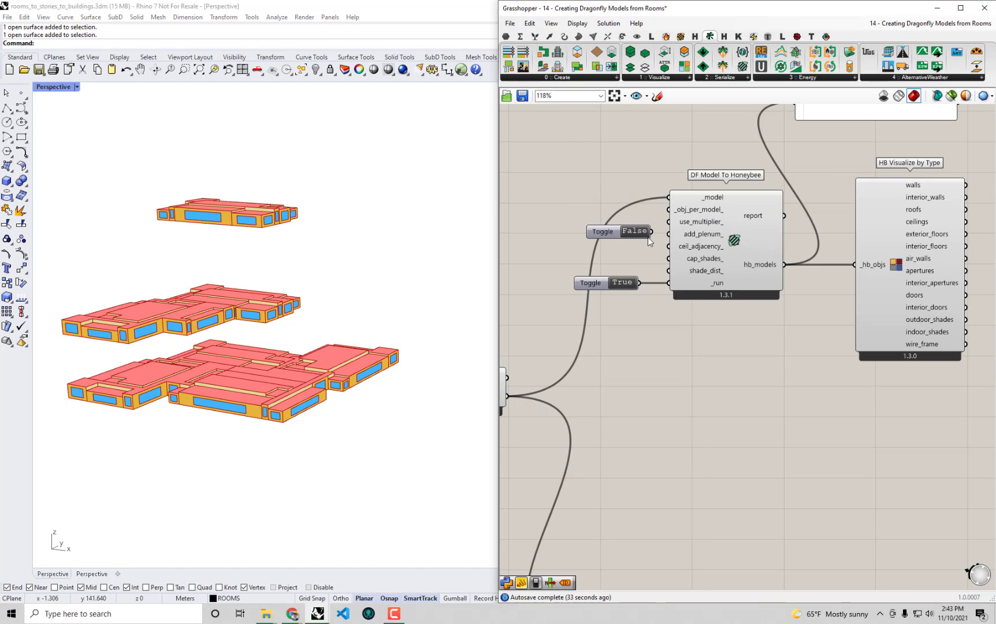
- Connect the new toggle, set to False, to the use_multiplier_ input of DF Model To Honeybee and view the whole building
{"action": "double_click", "coordinate": [638, 233]}
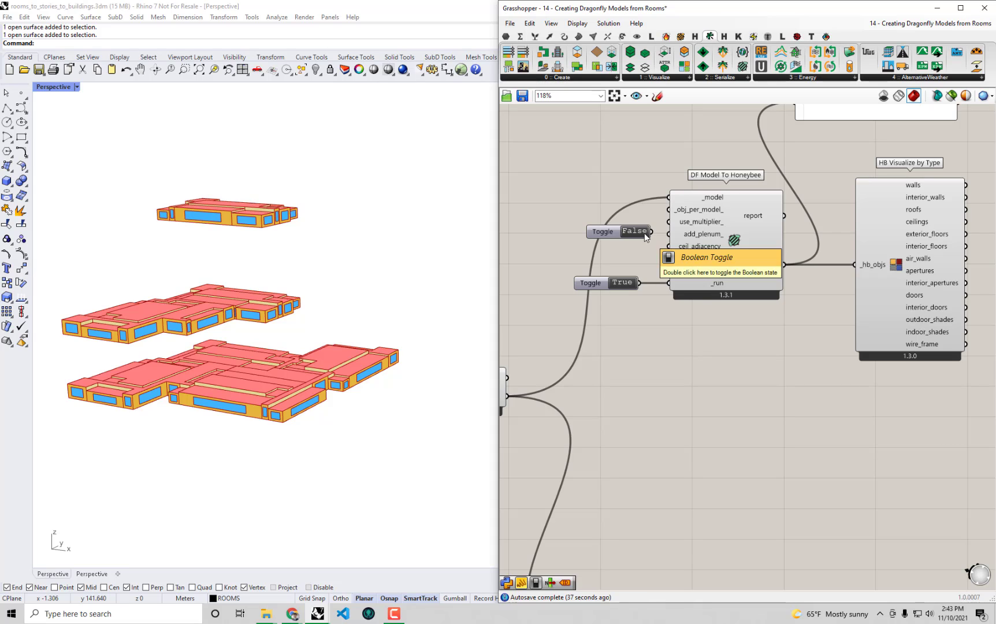
{"action": "double_click", "coordinate": [640, 235]}
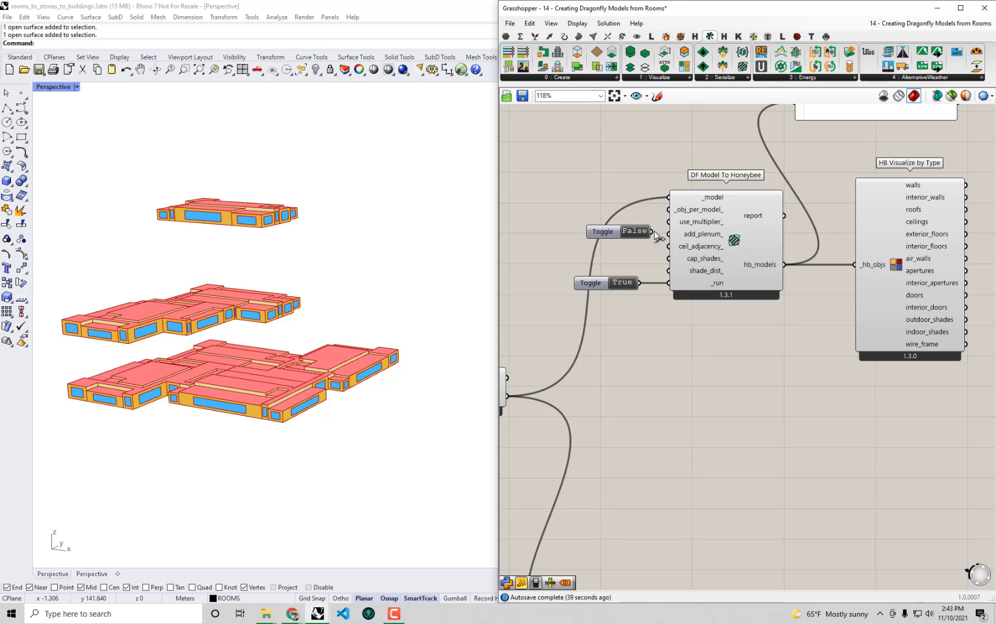
{"action": "left_click_drag", "start_coordinate": [652, 231], "coordinate": [670, 230]}
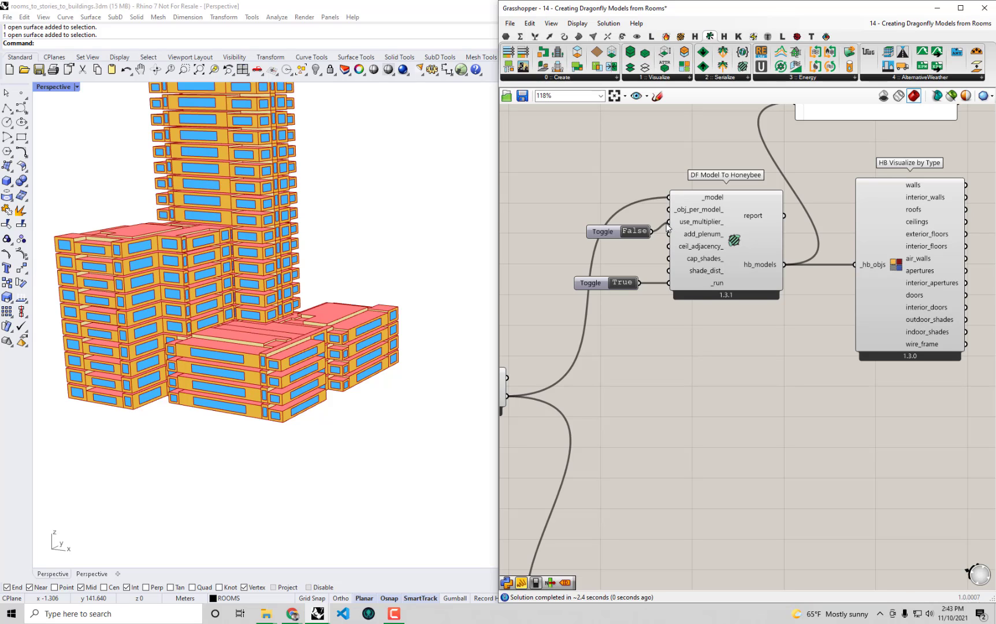
{"action": "right_click_drag", "start_coordinate": [169, 292], "coordinate": [339, 380]}
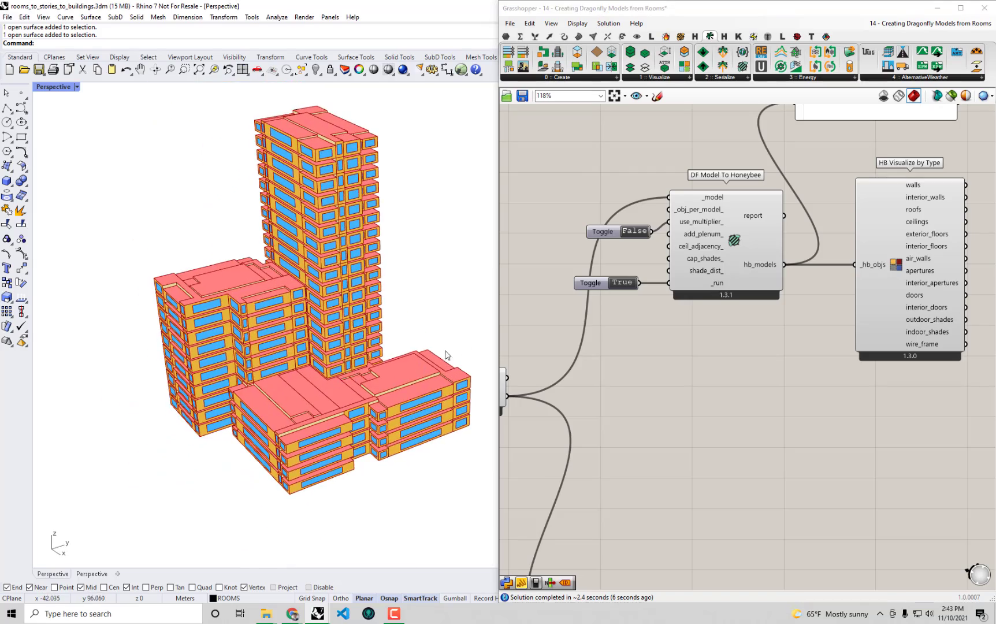
{"action": "right_click_drag", "start_coordinate": [447, 354], "coordinate": [383, 378]}
- Review the whole definition from the Room2D groups through the stories and building to the Honeybee conversion
{"action": "right_click_drag", "start_coordinate": [637, 380], "coordinate": [937, 398]}
{"action": "scroll", "coordinate": [780, 378], "scroll_direction": "down", "scroll_amount": 8}
{"action": "scroll", "coordinate": [935, 428], "scroll_direction": "up", "scroll_amount": 4}
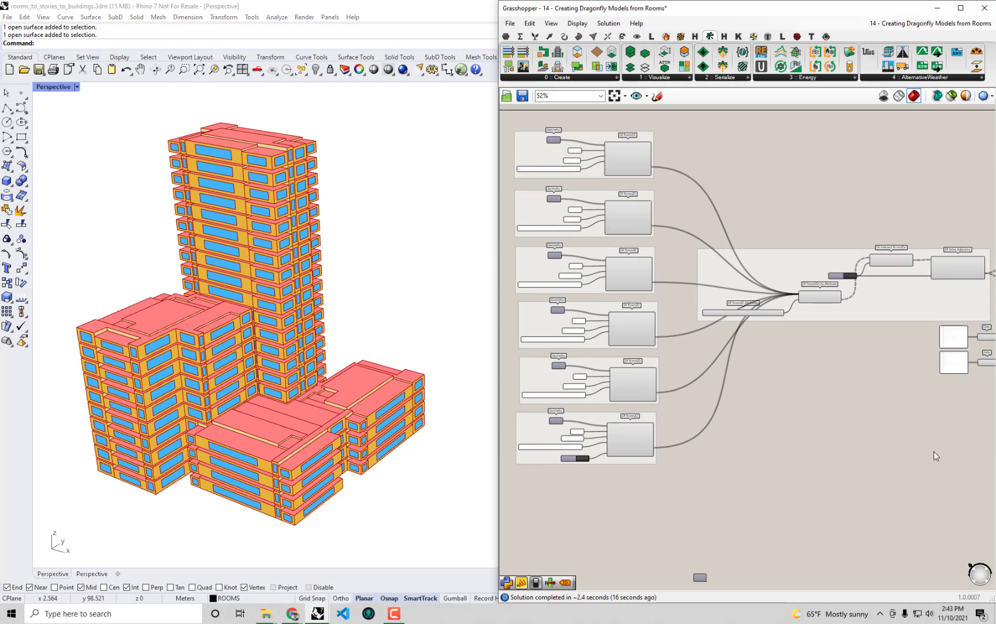
{"action": "scroll", "coordinate": [821, 407], "scroll_direction": "down", "scroll_amount": 3}
{"action": "left_click_drag", "start_coordinate": [983, 440], "coordinate": [571, 203]}
{"action": "left_click", "coordinate": [764, 234]}
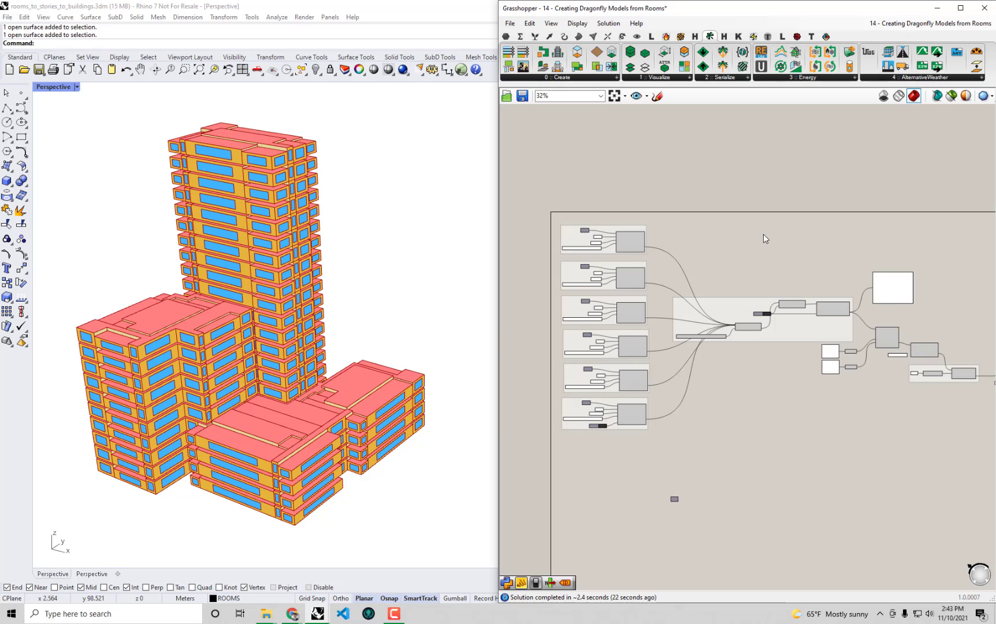
{"action": "right_click_drag", "start_coordinate": [764, 234], "coordinate": [821, 267]}
{"action": "scroll", "coordinate": [821, 266], "scroll_direction": "up", "scroll_amount": 5}
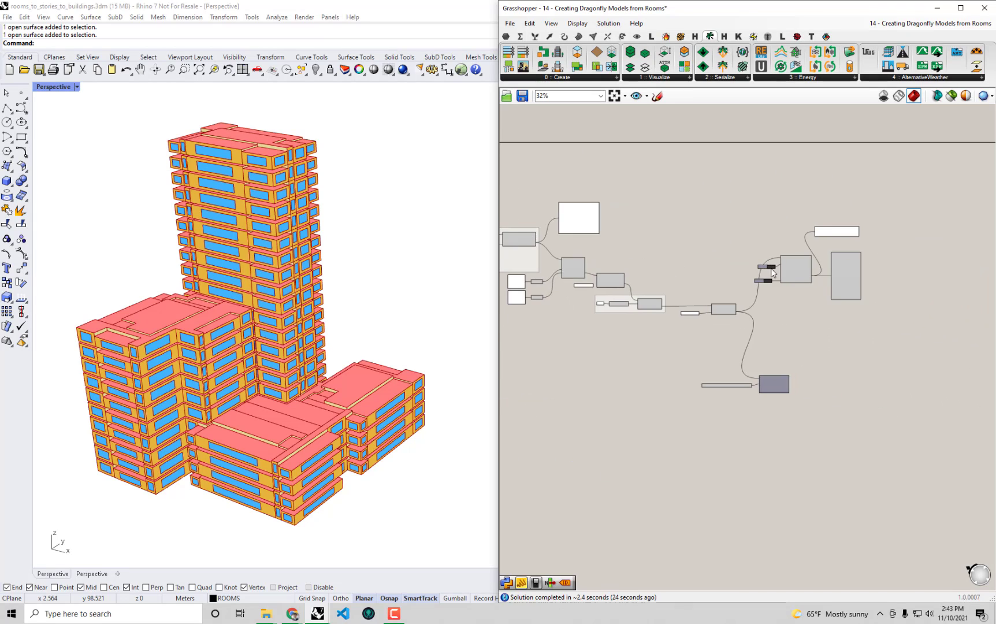
- Duplicate the True toggle that feeds _run and connect the copy to the add_plenum_ input of DF Model To Honeybee
{"action": "right_click_drag", "start_coordinate": [846, 305], "coordinate": [804, 281]}
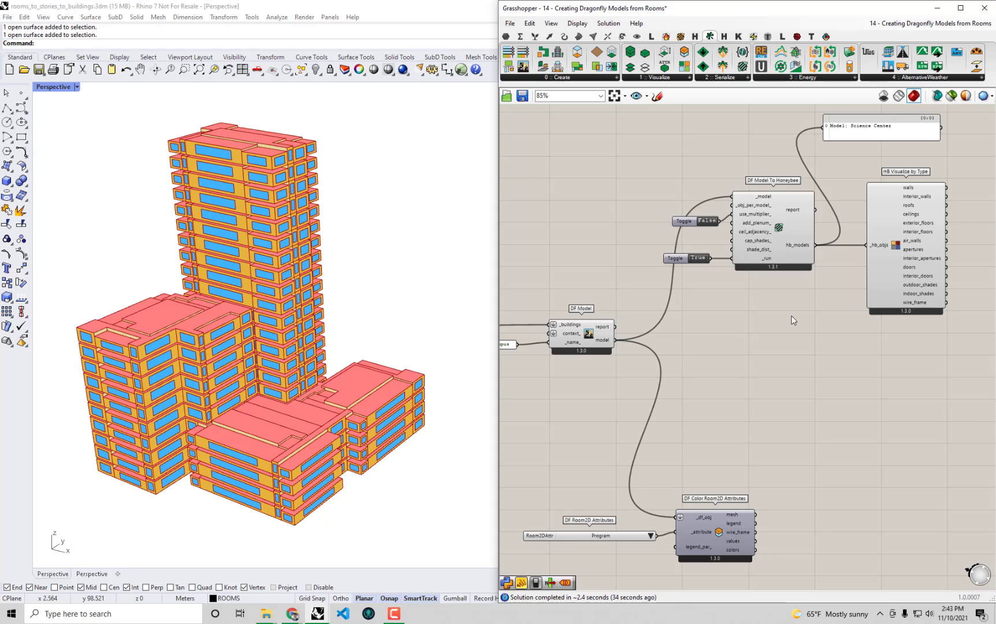
{"action": "scroll", "coordinate": [751, 219], "scroll_direction": "up", "scroll_amount": 2}
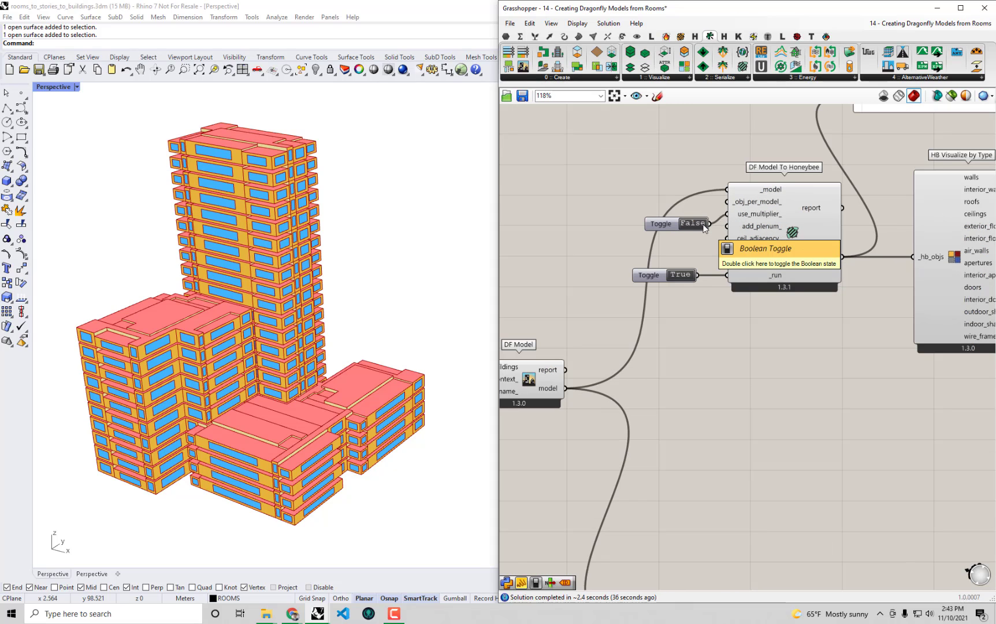
{"action": "left_click", "coordinate": [652, 274]}
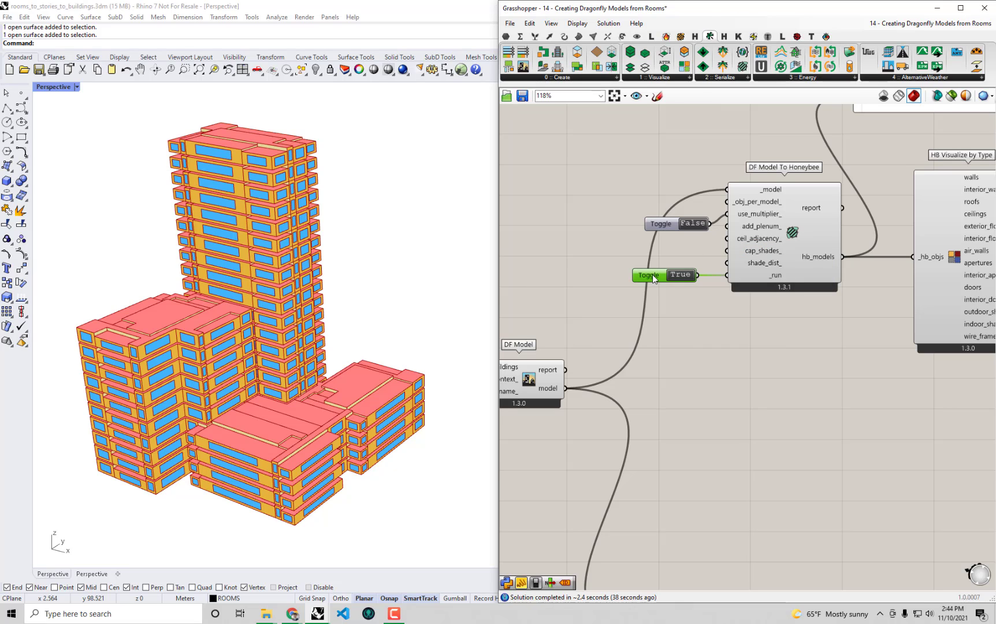
{"action": "left_click_drag", "start_coordinate": [653, 274], "coordinate": [726, 231], "text": "alt"}
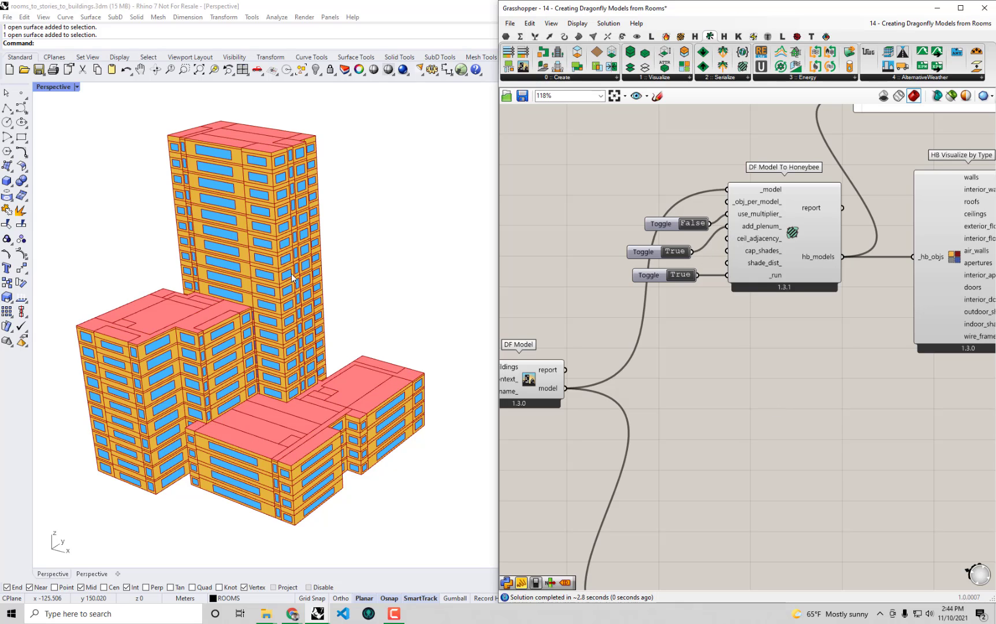
- Inspect the building's plenums, facades, roofs and underside in the Rhino viewport from close up, above and below
{"action": "scroll", "coordinate": [292, 279], "scroll_direction": "up", "scroll_amount": 6}
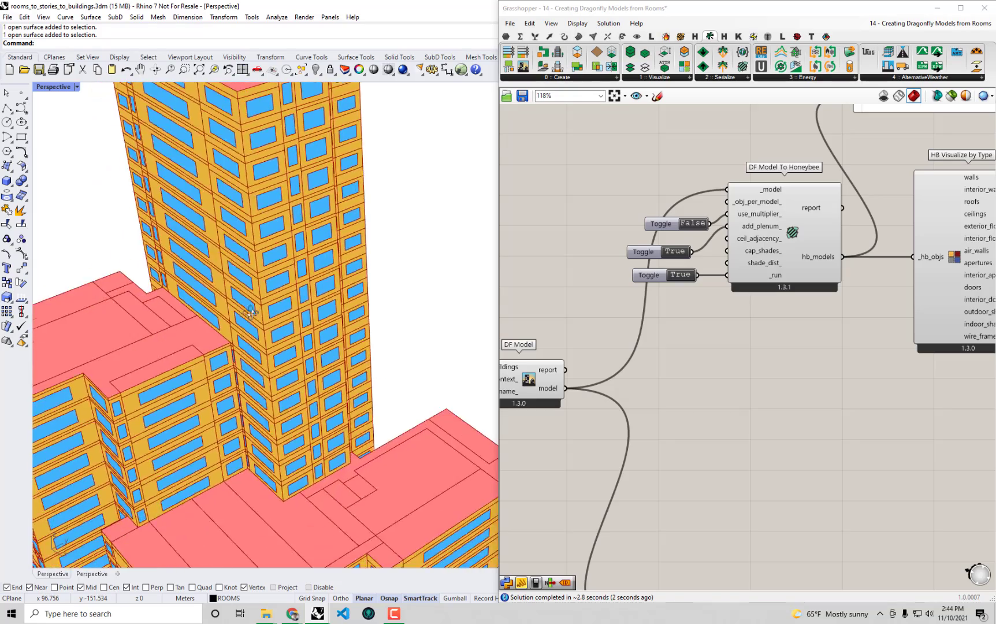
{"action": "right_click_drag", "start_coordinate": [251, 312], "coordinate": [337, 376]}
{"action": "scroll", "coordinate": [343, 420], "scroll_direction": "down", "scroll_amount": 2}
{"action": "scroll", "coordinate": [318, 409], "scroll_direction": "up", "scroll_amount": 2}
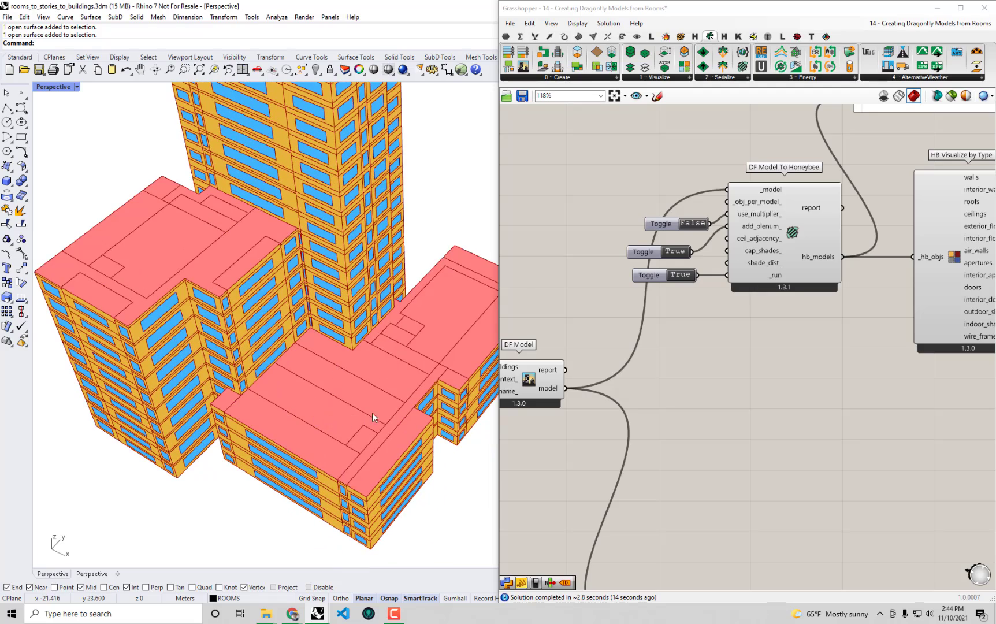
{"action": "mouse_move", "coordinate": [384, 403]}
{"action": "right_mouse_down"}
{"action": "mouse_move", "coordinate": [383, 323]}
{"action": "mouse_move", "coordinate": [364, 369]}
{"action": "mouse_move", "coordinate": [368, 412]}
{"action": "right_mouse_up"}
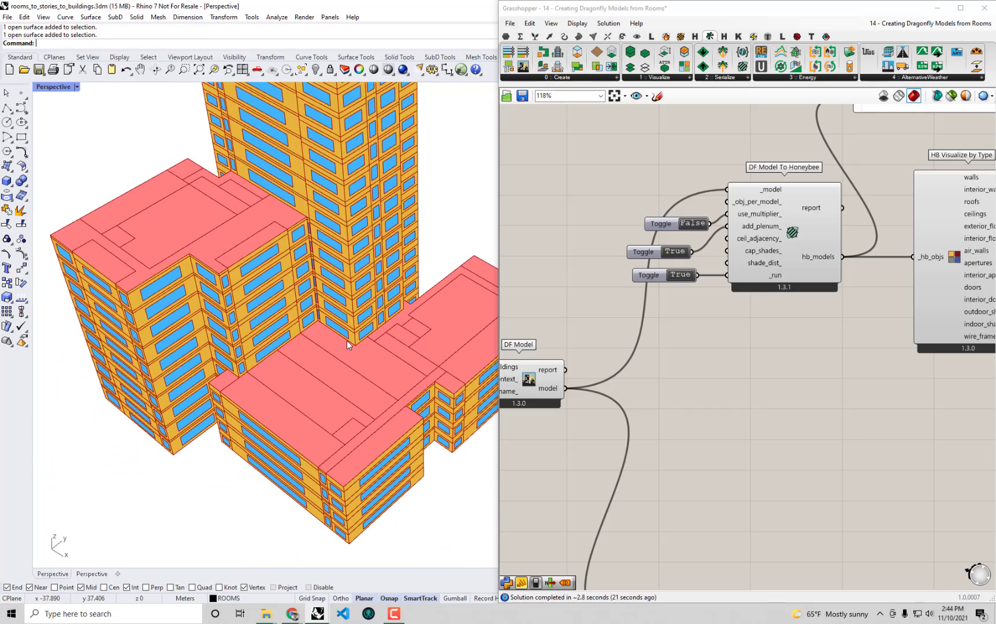
{"action": "right_click_drag", "start_coordinate": [348, 345], "coordinate": [339, 389]}
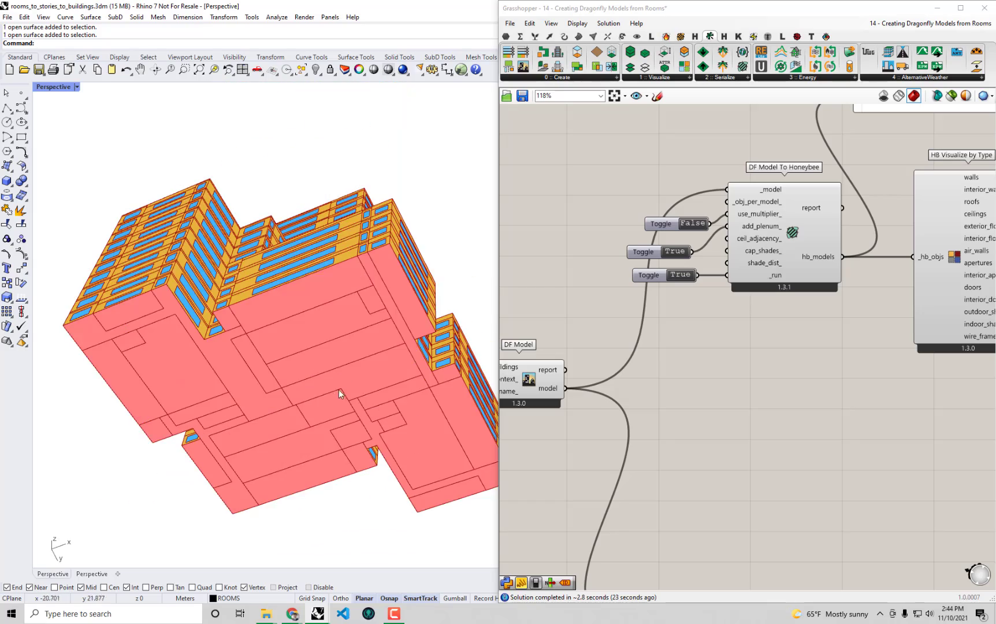
{"action": "right_click_drag", "start_coordinate": [347, 314], "coordinate": [317, 430]}
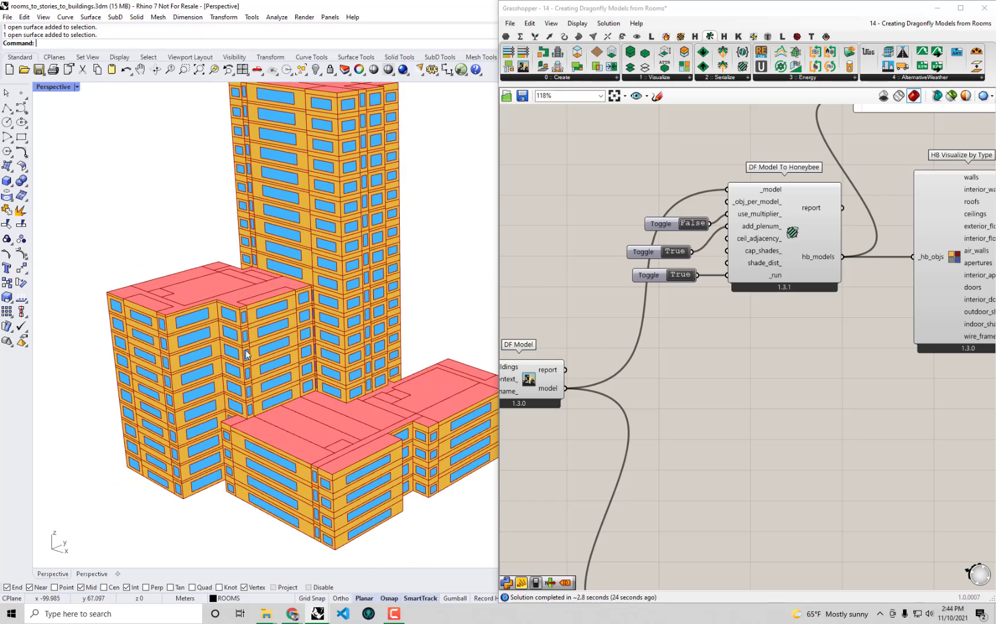
- Move the DF Model component and its Office Campus panel down to free space after DF Apply Facade Parameters
{"action": "right_click_drag", "start_coordinate": [247, 354], "coordinate": [376, 368]}
{"action": "scroll", "coordinate": [707, 369], "scroll_direction": "down", "scroll_amount": 3}
{"action": "right_click_drag", "start_coordinate": [786, 345], "coordinate": [896, 298]}
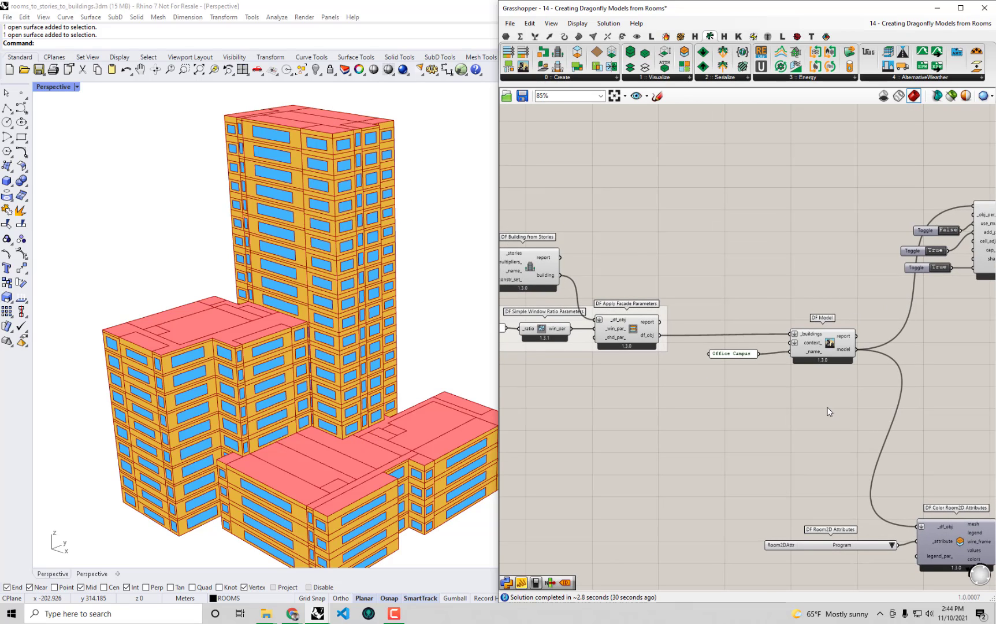
{"action": "left_click_drag", "start_coordinate": [828, 408], "coordinate": [724, 343]}
{"action": "left_click_drag", "start_coordinate": [811, 341], "coordinate": [817, 375]}
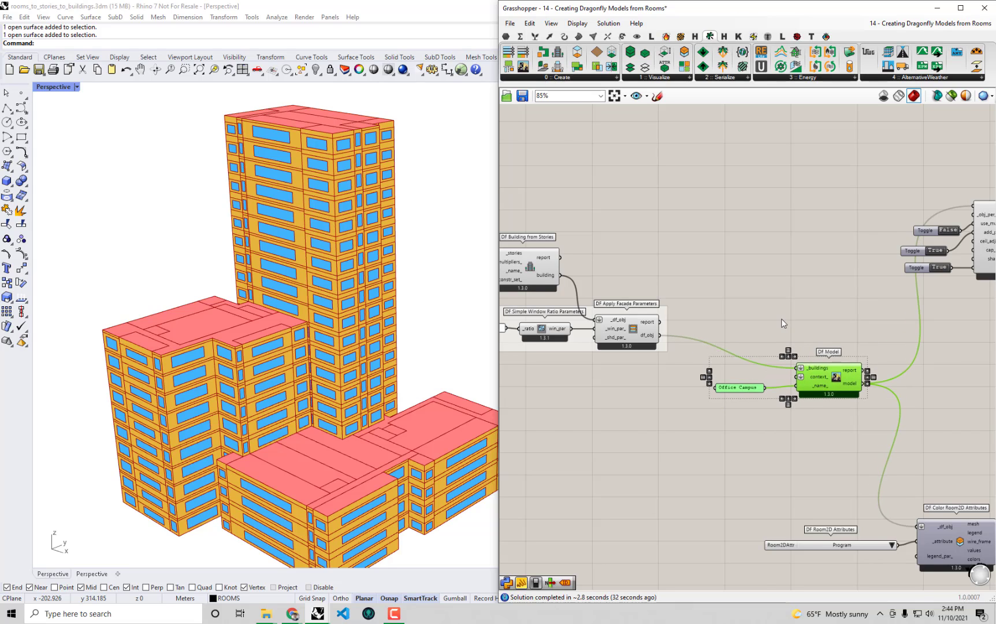
{"action": "left_click", "coordinate": [782, 319]}
- Place a DF Separate Top Bottom component between DF Apply Facade Parameters and DF Model
{"action": "scroll", "coordinate": [704, 287], "scroll_direction": "up", "scroll_amount": 2}
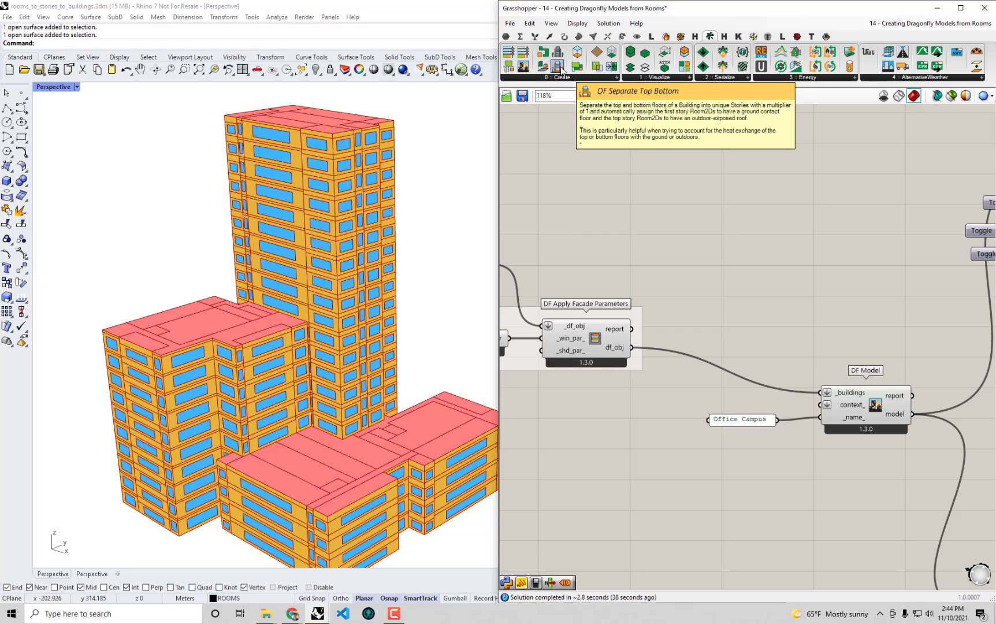
{"action": "left_click_drag", "start_coordinate": [732, 271], "coordinate": [743, 313]}
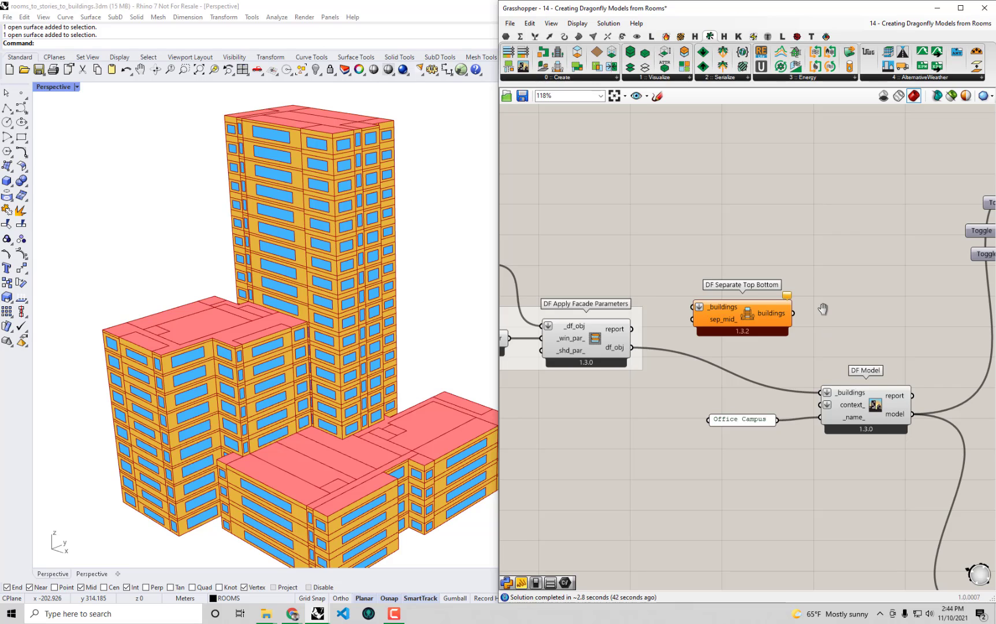
{"action": "right_click_drag", "start_coordinate": [823, 309], "coordinate": [808, 260]}
{"action": "left_click_drag", "start_coordinate": [753, 262], "coordinate": [756, 261]}
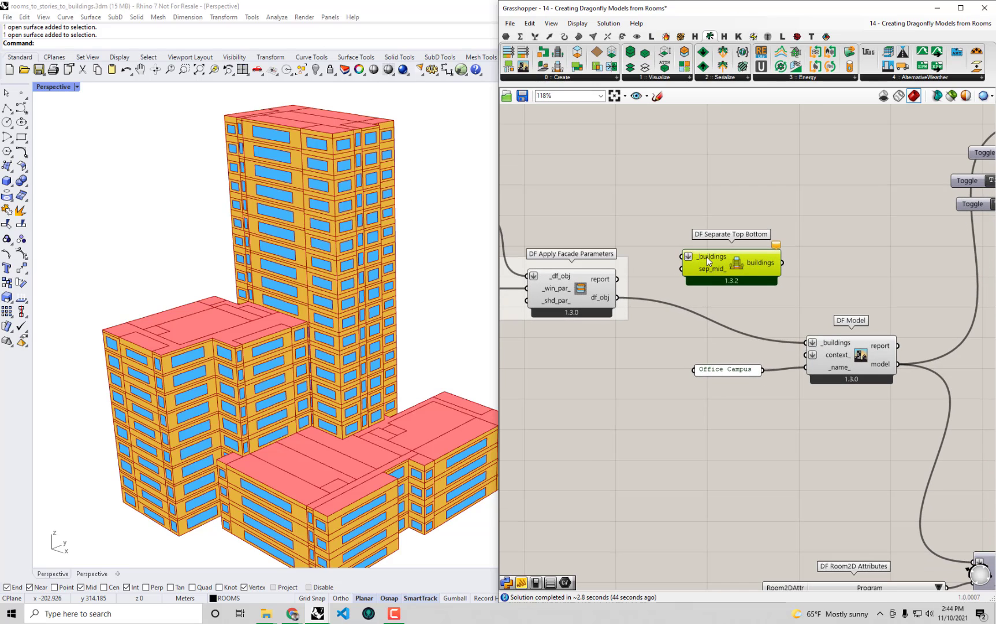
- Route the facade component's df_obj output through DF Separate Top Bottom into DF Model's _buildings input and inspect the building's roofs and underside
{"action": "mouse_move", "coordinate": [707, 257]}
{"action": "scroll", "coordinate": [720, 244], "scroll_direction": "up", "scroll_amount": 2}
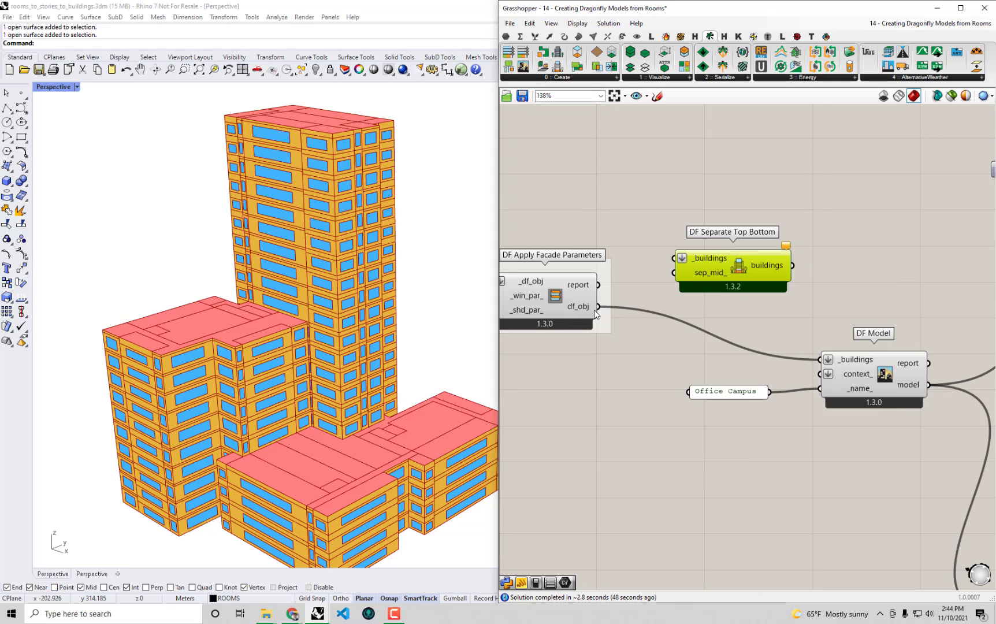
{"action": "left_click_drag", "start_coordinate": [596, 313], "coordinate": [674, 258]}
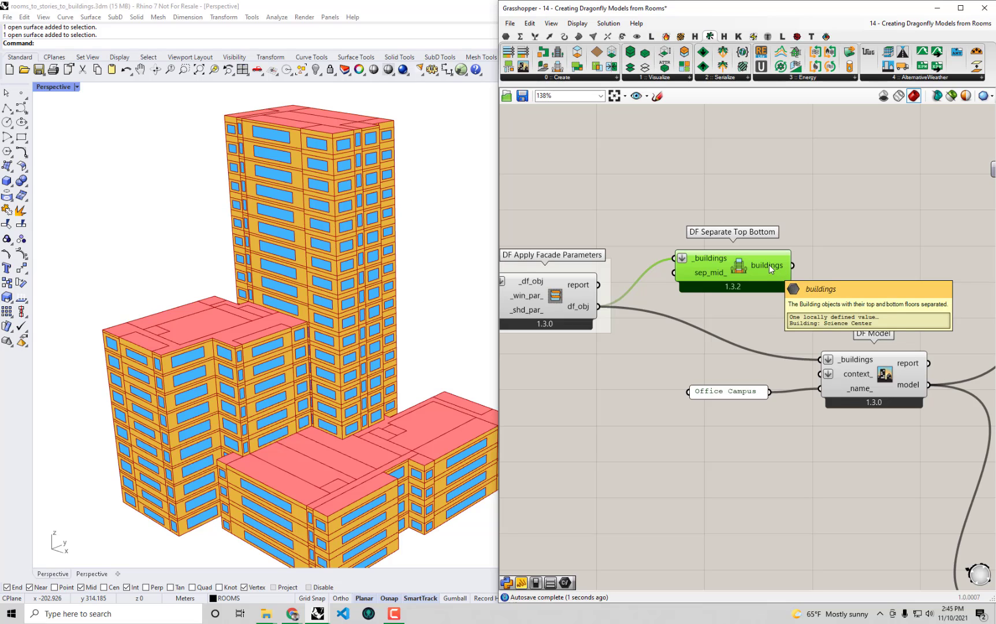
{"action": "left_click_drag", "start_coordinate": [794, 267], "coordinate": [821, 359]}
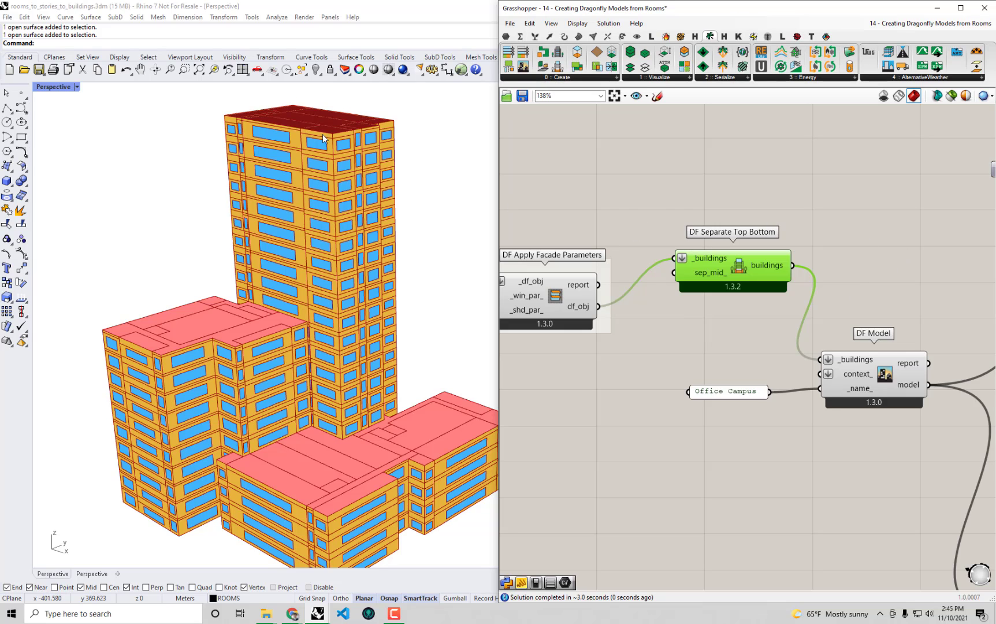
{"action": "right_click_drag", "start_coordinate": [319, 132], "coordinate": [326, 145]}
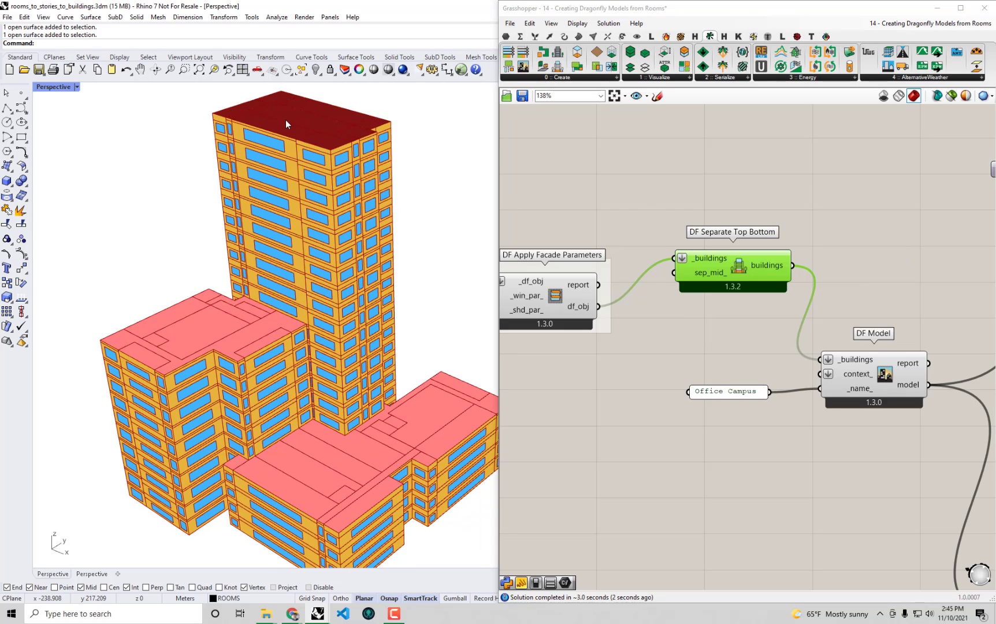
{"action": "right_click_drag", "start_coordinate": [302, 128], "coordinate": [238, 425]}
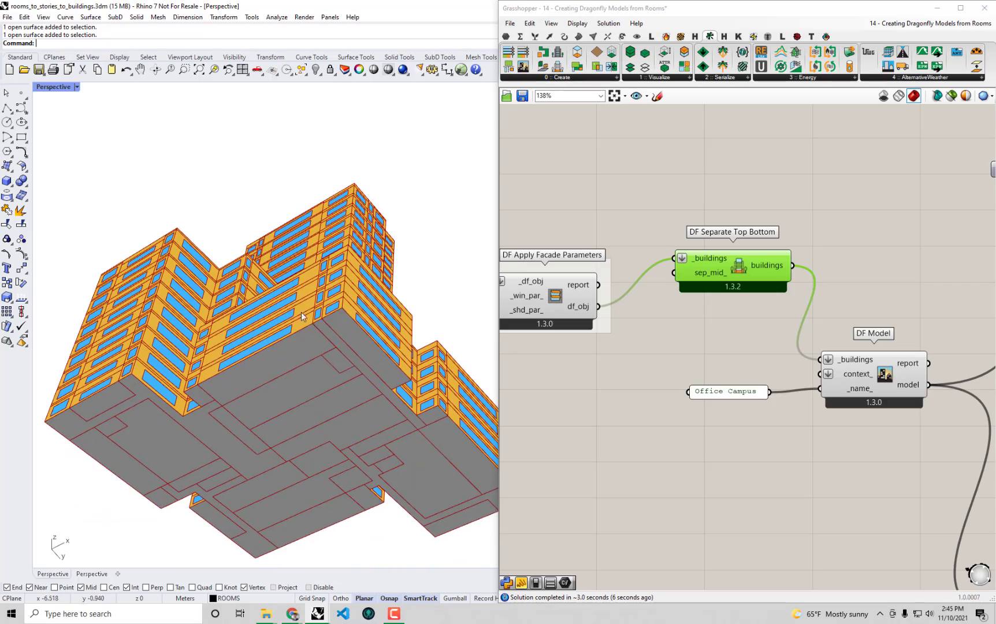
{"action": "right_click_drag", "start_coordinate": [301, 313], "coordinate": [271, 462]}
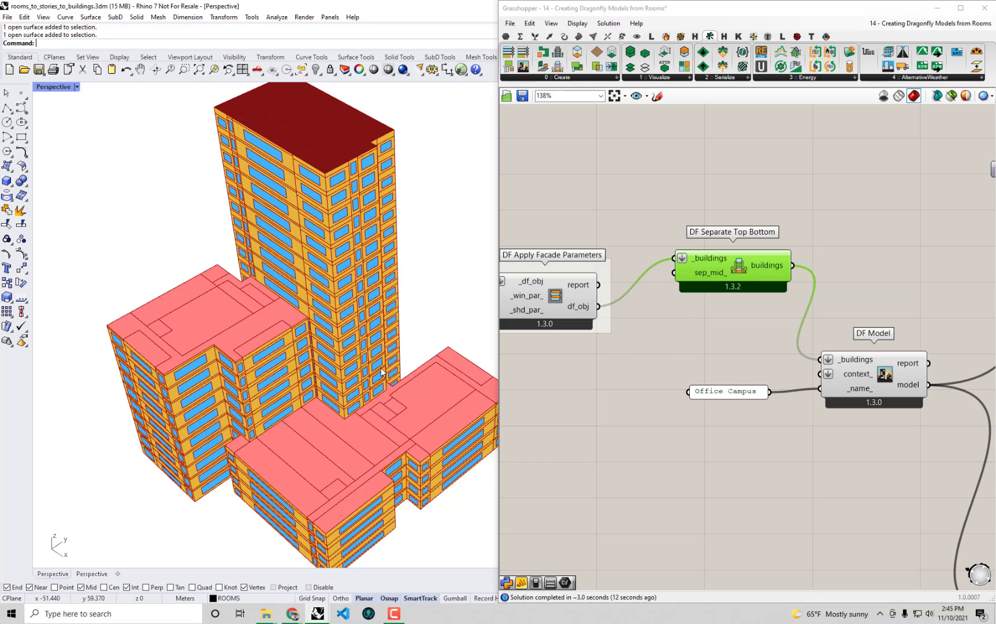
{"action": "right_click_drag", "start_coordinate": [319, 456], "coordinate": [327, 486]}
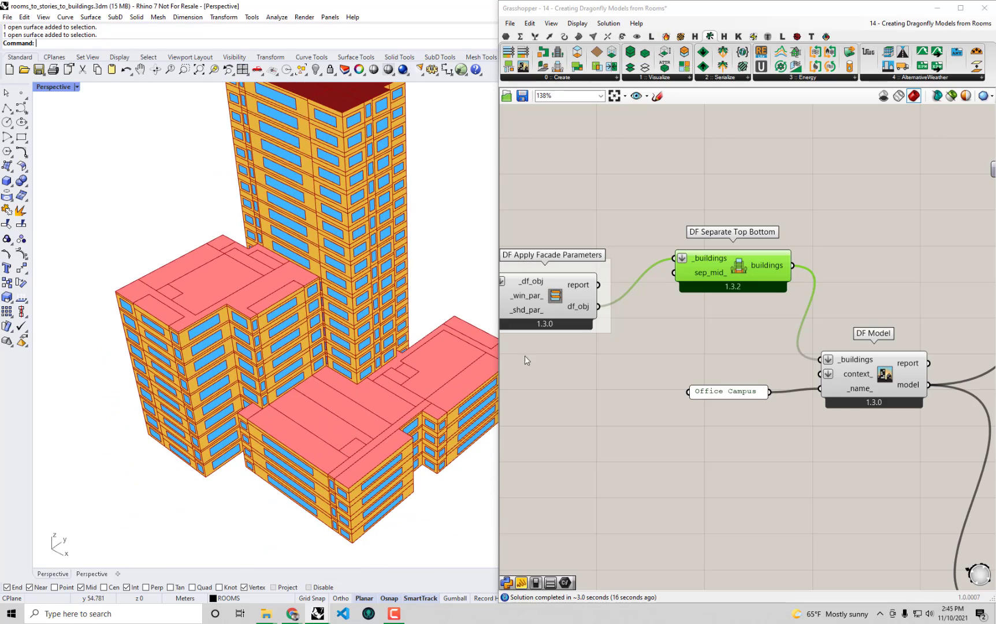
- Add a Boolean toggle set to True and connect it to the sep_mid_ input of DF Separate Top Bottom
{"action": "left_click_drag", "start_coordinate": [716, 274], "coordinate": [706, 316]}
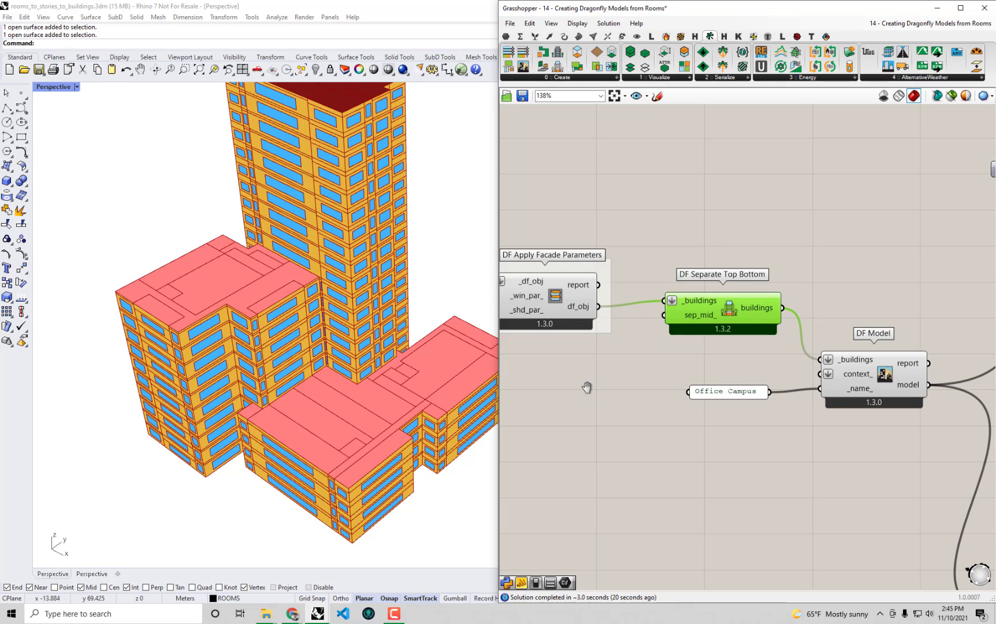
{"action": "right_click_drag", "start_coordinate": [586, 387], "coordinate": [630, 383]}
{"action": "left_click", "coordinate": [617, 358]}
{"action": "double_click", "coordinate": [617, 358]}
{"action": "type", "text": "b"}
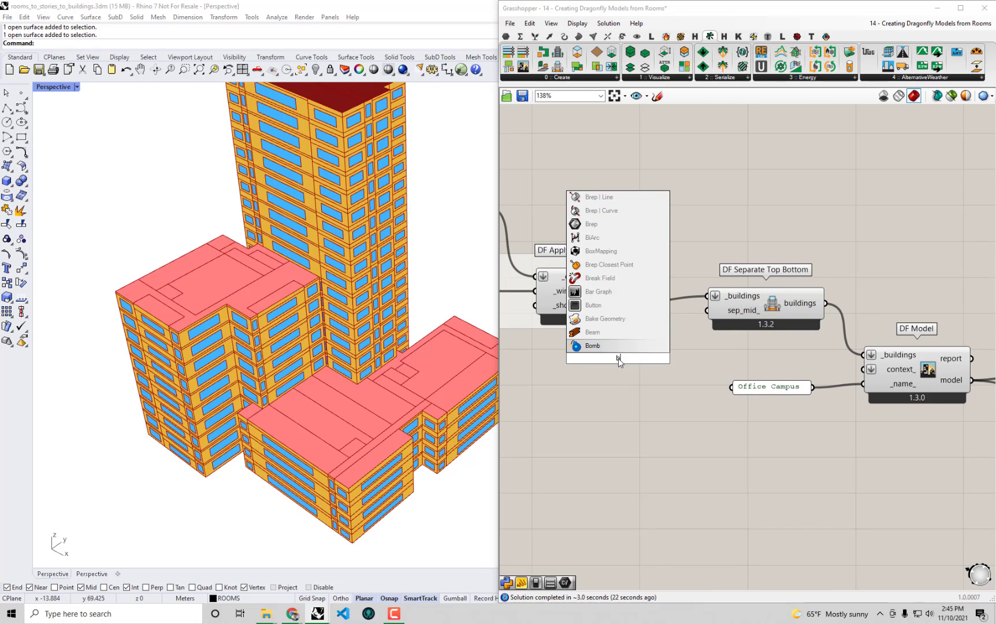
{"action": "type", "text": "ool"}
{"action": "left_click", "coordinate": [646, 340]}
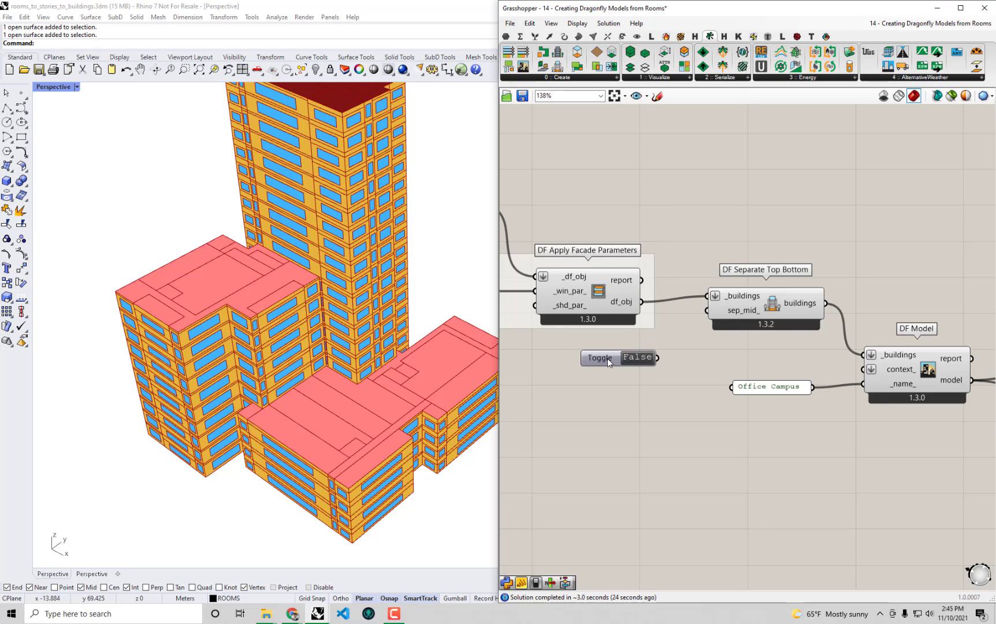
{"action": "left_click_drag", "start_coordinate": [608, 358], "coordinate": [708, 311]}
{"action": "double_click", "coordinate": [665, 361]}
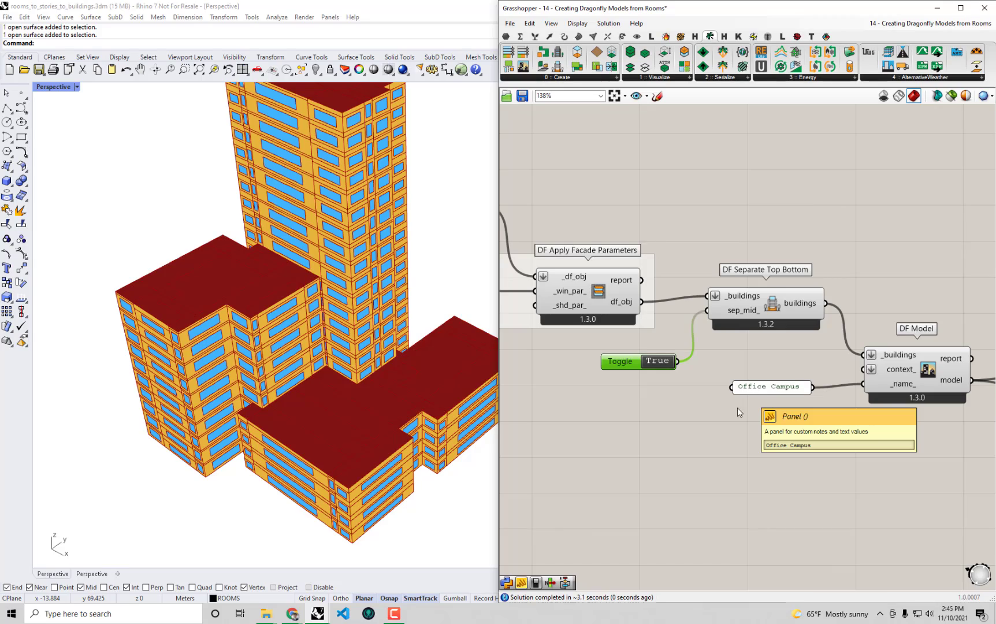
{"action": "left_click", "coordinate": [684, 485]}
{"action": "right_click_drag", "start_coordinate": [316, 391], "coordinate": [348, 405]}
- Place a Geometry parameter beside the outputs of HB Visualize by Type
{"action": "right_click_drag", "start_coordinate": [774, 381], "coordinate": [676, 393]}
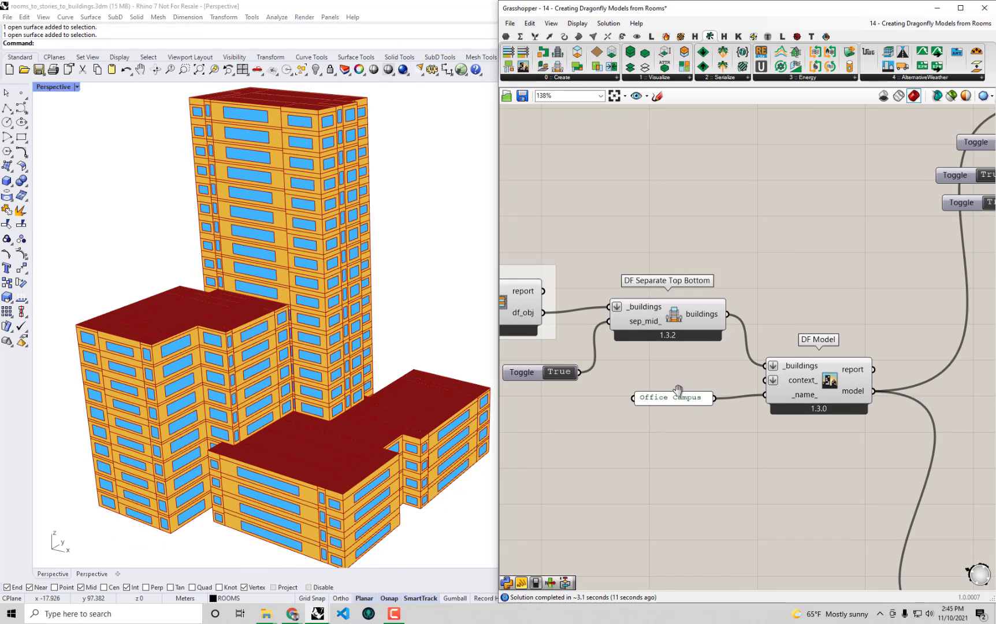
{"action": "scroll", "coordinate": [678, 393], "scroll_direction": "down", "scroll_amount": 3}
{"action": "right_click_drag", "start_coordinate": [874, 381], "coordinate": [713, 356]}
{"action": "right_click_drag", "start_coordinate": [847, 350], "coordinate": [839, 350]}
{"action": "scroll", "coordinate": [913, 267], "scroll_direction": "up", "scroll_amount": 2}
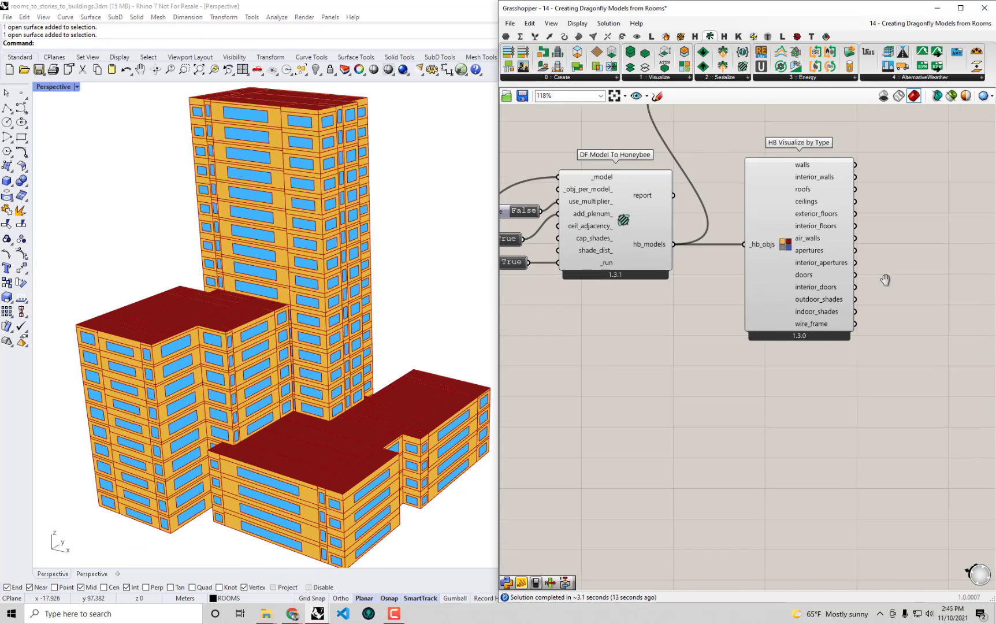
{"action": "right_click_drag", "start_coordinate": [881, 283], "coordinate": [872, 284]}
{"action": "double_click", "coordinate": [872, 285]}
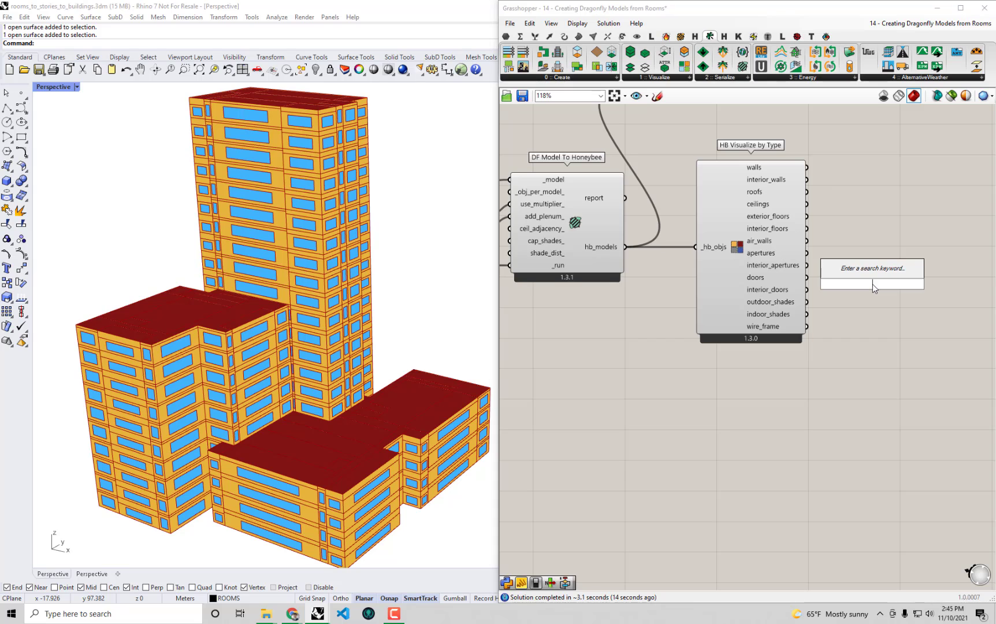
{"action": "type", "text": "geometry"}
{"action": "key", "text": "Return"}
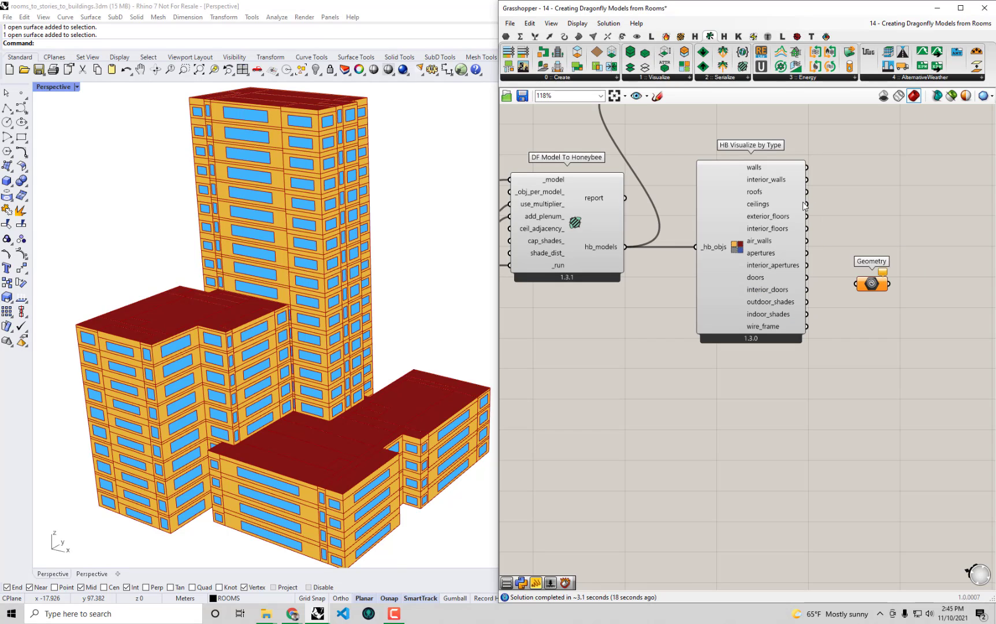
- Connect the roofs and wire_frame outputs to the Geometry parameter and turn off the preview of HB Visualize by Type
{"action": "left_click_drag", "start_coordinate": [807, 191], "coordinate": [856, 284]}
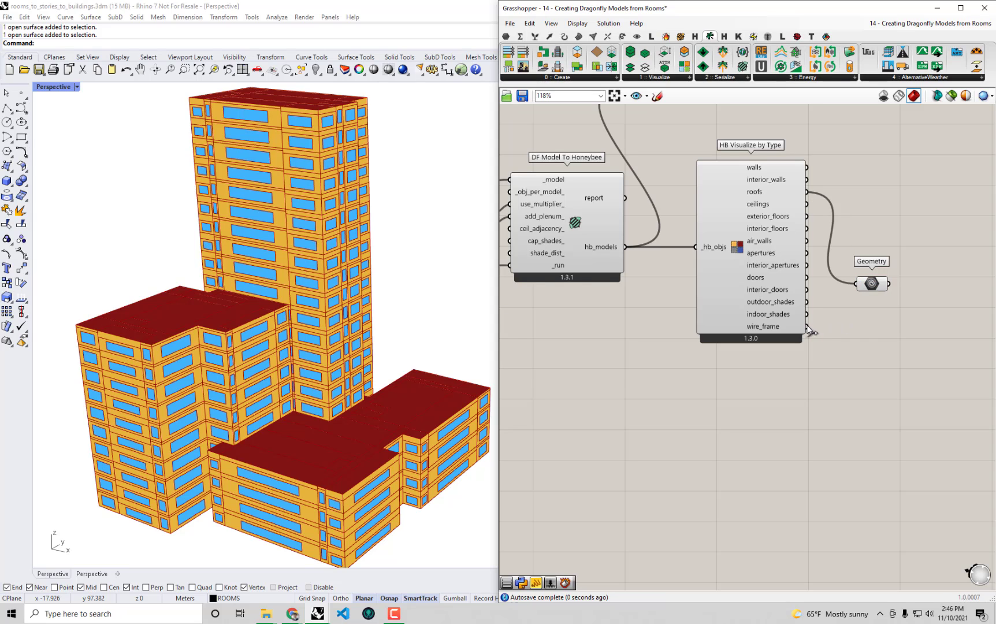
{"action": "right_click", "coordinate": [740, 245]}
{"action": "left_click", "coordinate": [779, 328]}
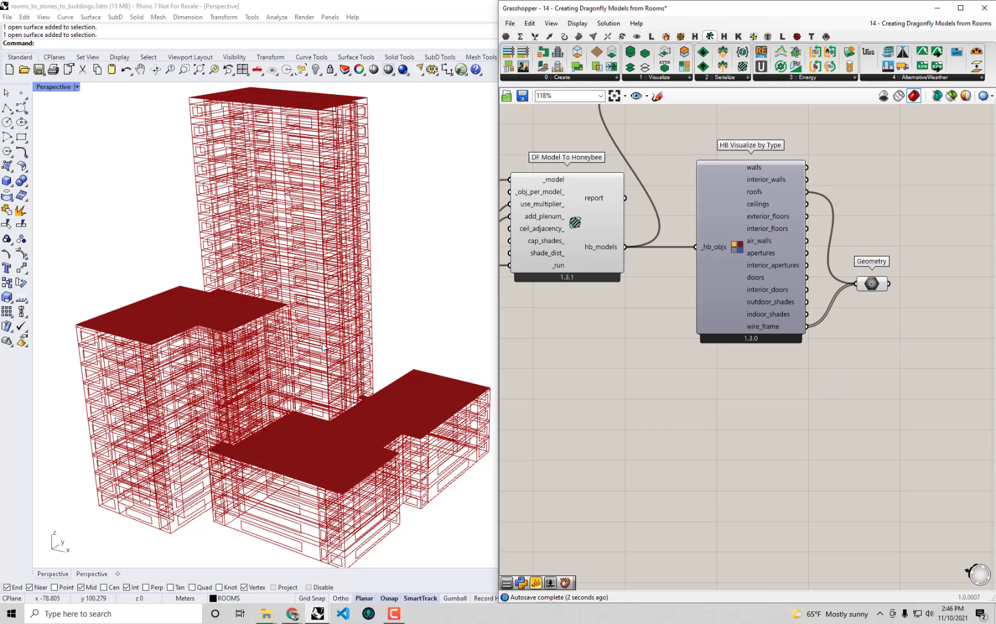
- Inspect the isolated roofs and wireframe of the building in Rhino from above and from the side
{"action": "right_click_drag", "start_coordinate": [322, 345], "coordinate": [370, 381]}
{"action": "right_click_drag", "start_coordinate": [588, 301], "coordinate": [826, 314]}
{"action": "scroll", "coordinate": [826, 315], "scroll_direction": "down", "scroll_amount": 3}
{"action": "right_click_drag", "start_coordinate": [667, 355], "coordinate": [614, 300]}
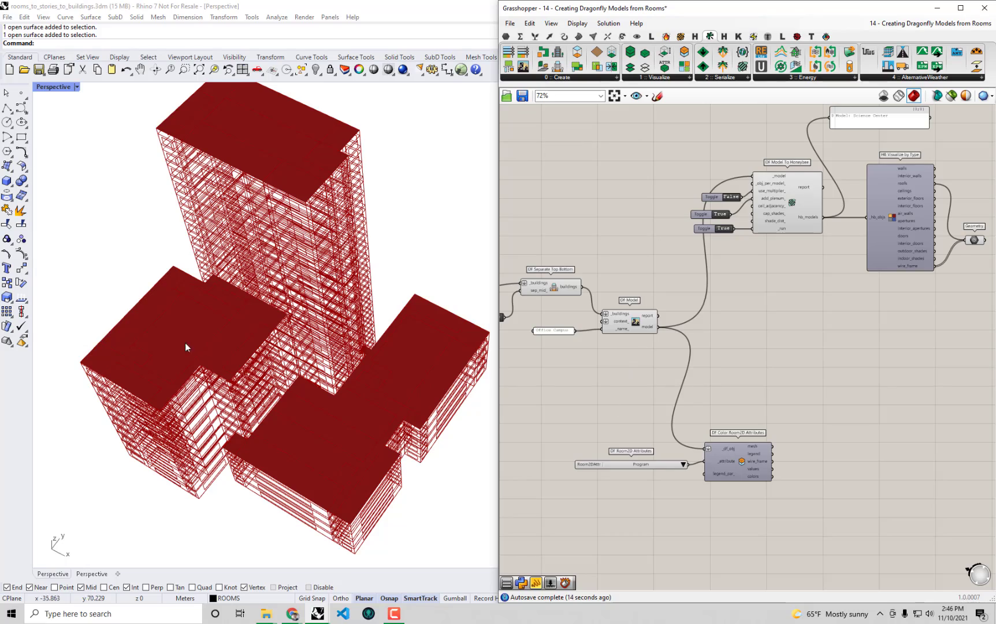
{"action": "right_click_drag", "start_coordinate": [90, 392], "coordinate": [150, 263]}
{"action": "mouse_move", "coordinate": [222, 489]}
{"action": "right_mouse_down"}
{"action": "mouse_move", "coordinate": [250, 438]}
{"action": "mouse_move", "coordinate": [204, 485]}
{"action": "right_mouse_up"}
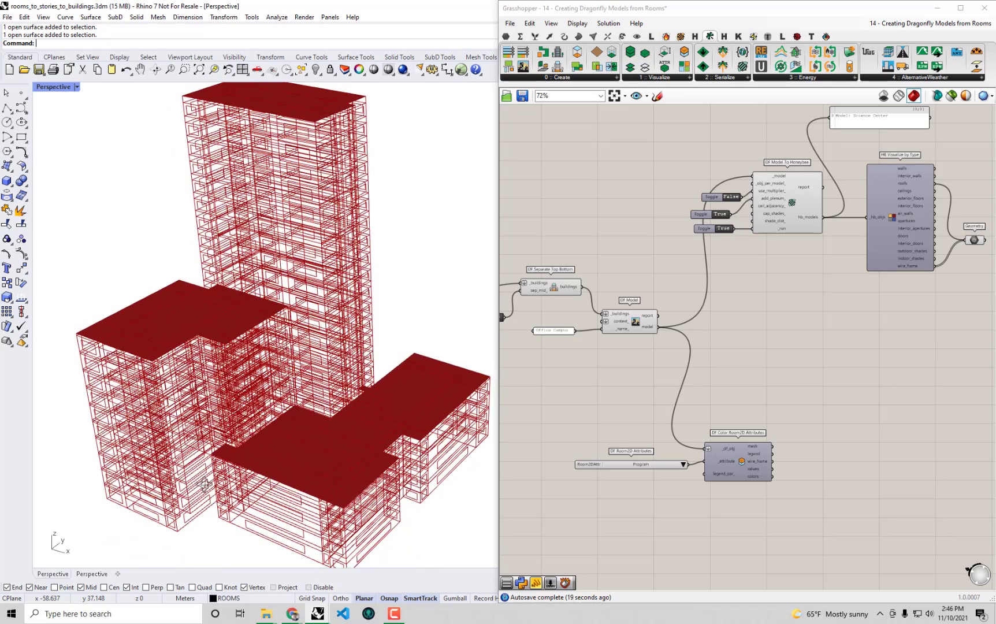
{"action": "right_click_drag", "start_coordinate": [368, 361], "coordinate": [350, 379], "text": "shift"}
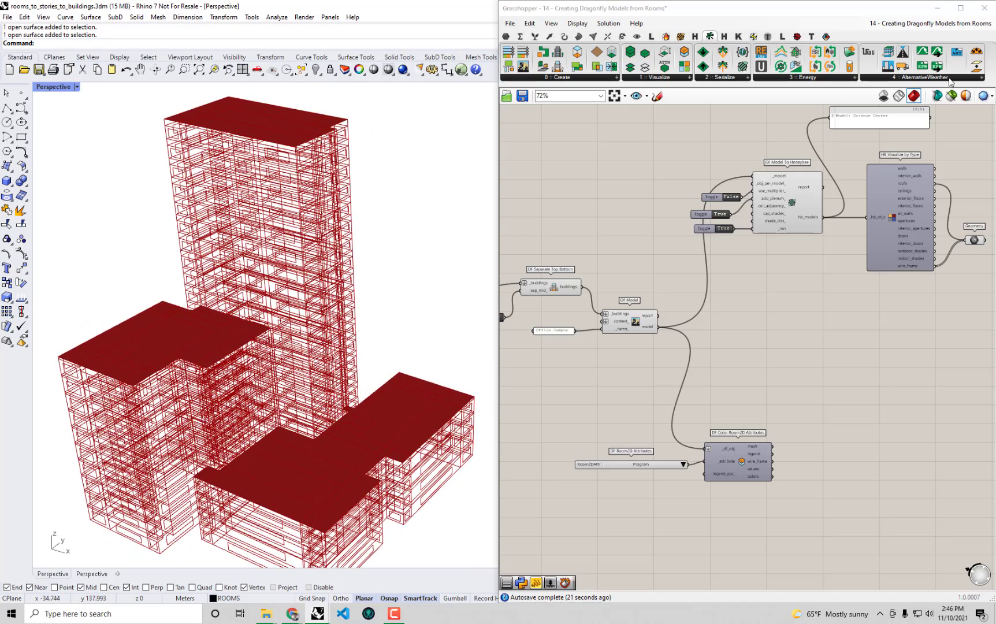
- Set the document's normal preview colour to black, with Val 0
{"action": "left_click", "coordinate": [965, 96]}
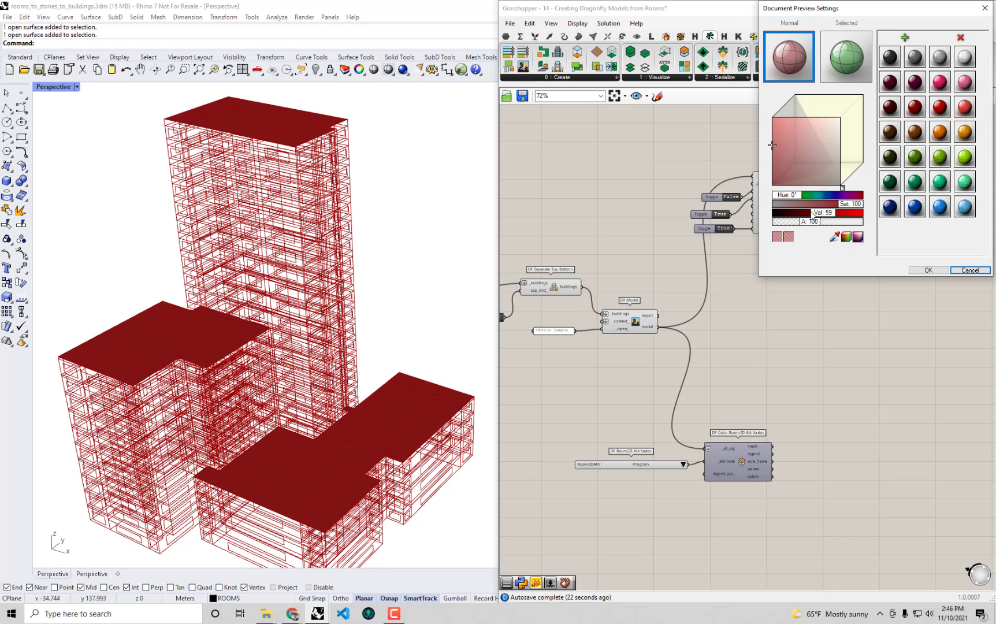
{"action": "left_click_drag", "start_coordinate": [821, 217], "coordinate": [764, 217]}
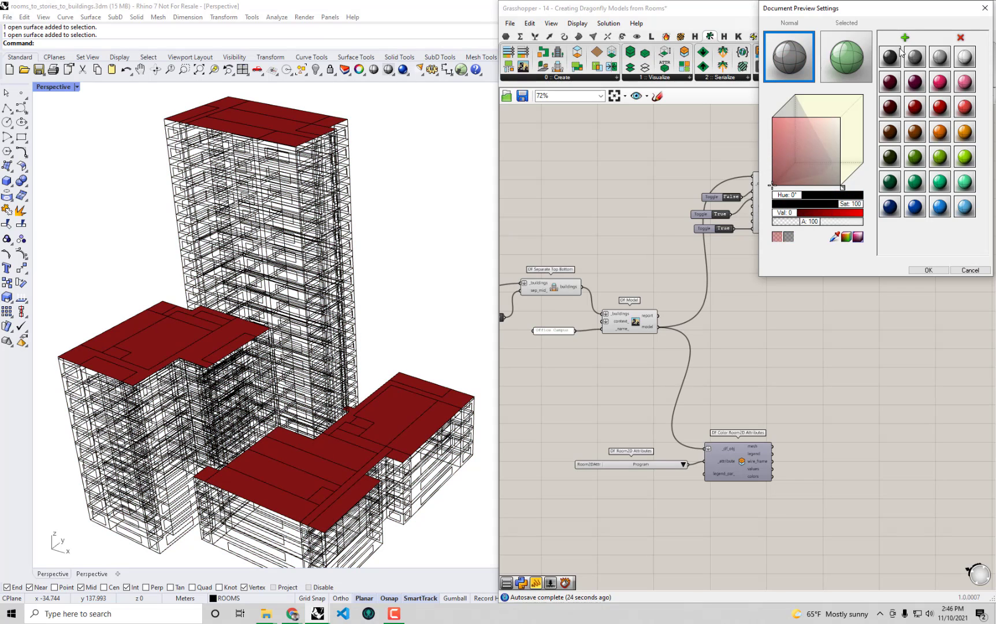
{"action": "left_click_drag", "start_coordinate": [906, 10], "coordinate": [907, 165]}
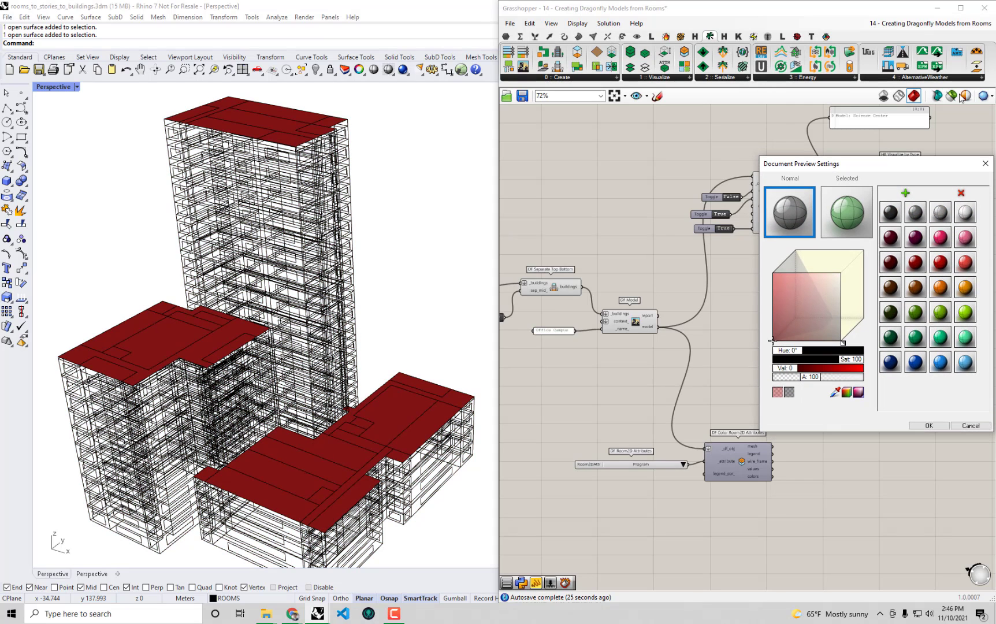
{"action": "left_click", "coordinate": [929, 426]}
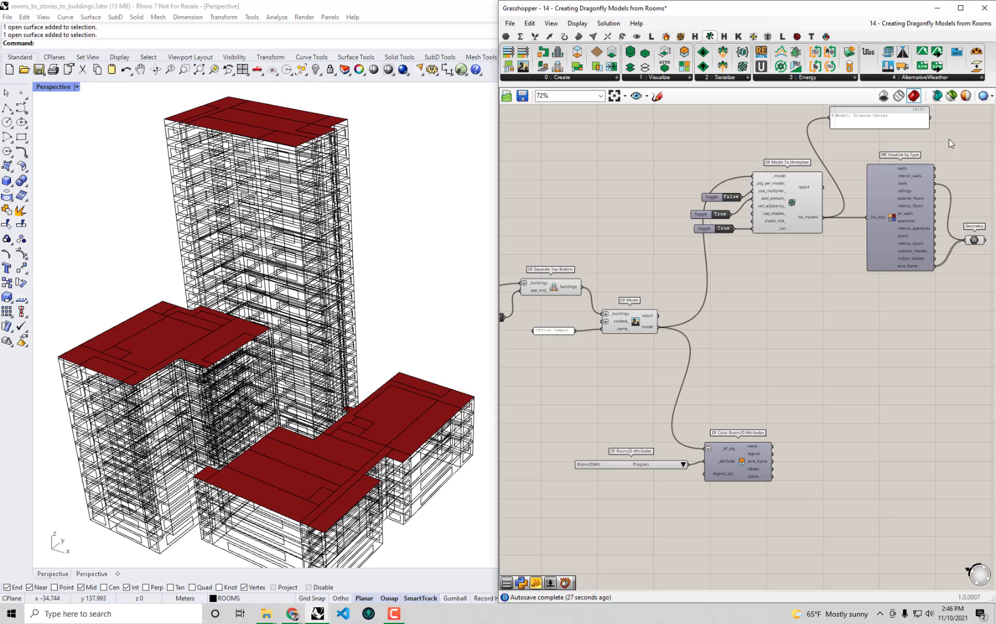
{"action": "left_click", "coordinate": [966, 98]}
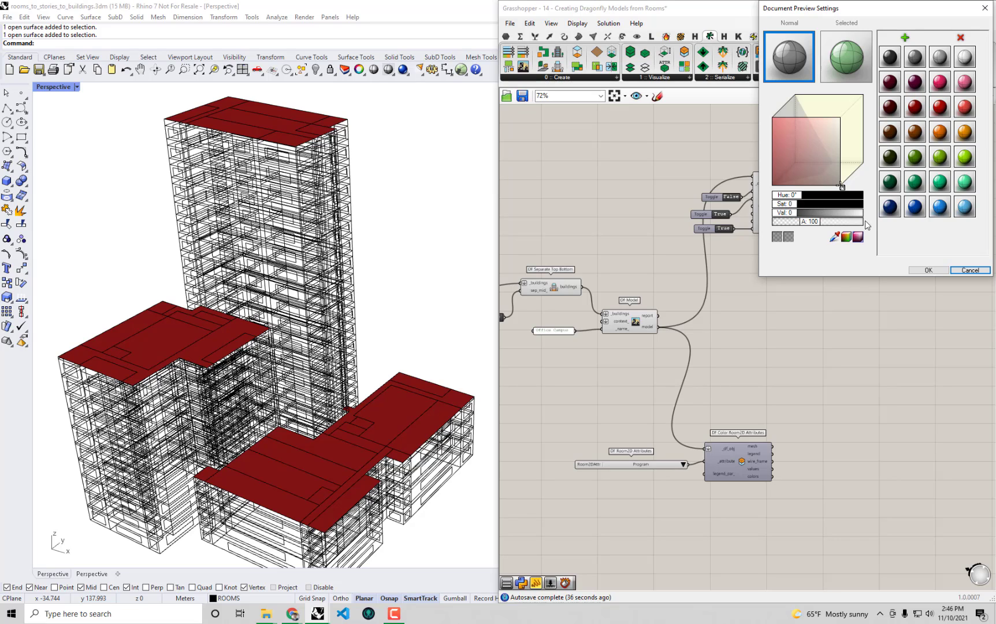
{"action": "left_click", "coordinate": [928, 270]}
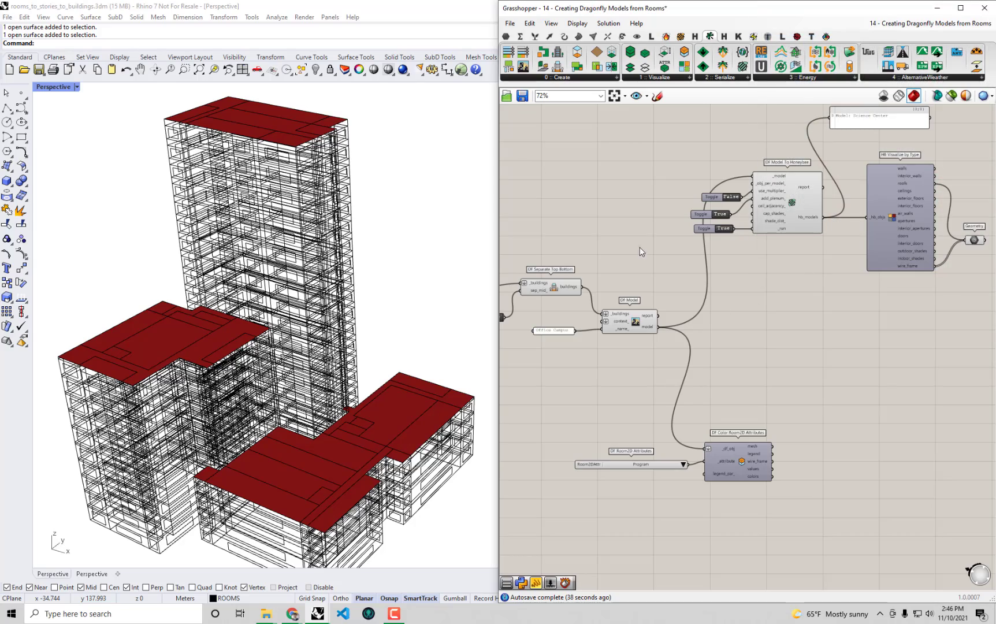
- Examine the roof faces over the tower and the lower wings against the wireframe, and review the HB Visualize by Type connections
{"action": "right_click_drag", "start_coordinate": [303, 306], "coordinate": [277, 379]}
{"action": "scroll", "coordinate": [206, 346], "scroll_direction": "up", "scroll_amount": 4}
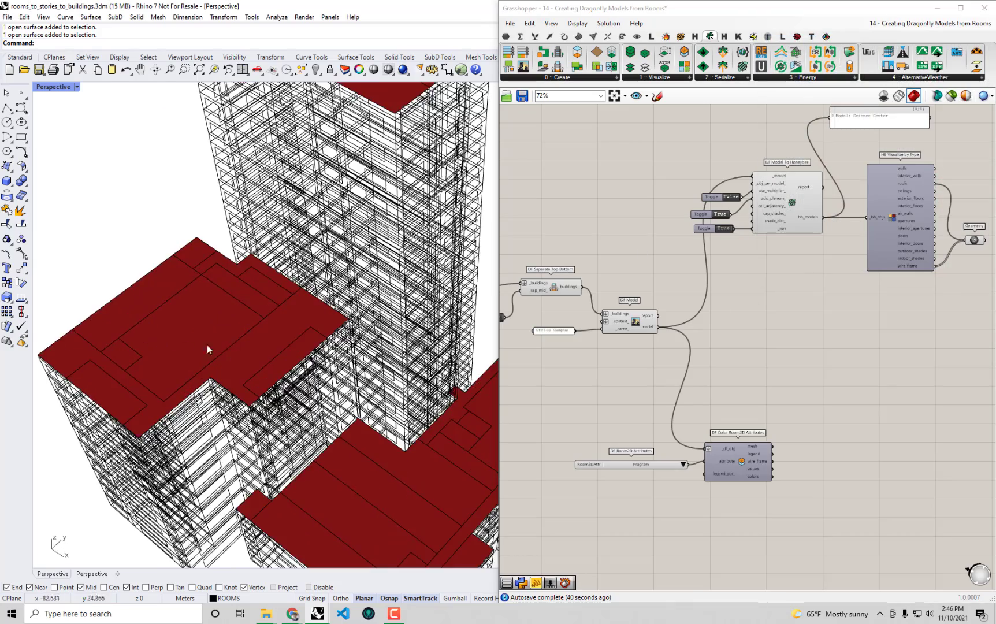
{"action": "right_click_drag", "start_coordinate": [265, 327], "coordinate": [282, 297]}
{"action": "scroll", "coordinate": [289, 293], "scroll_direction": "down", "scroll_amount": 4}
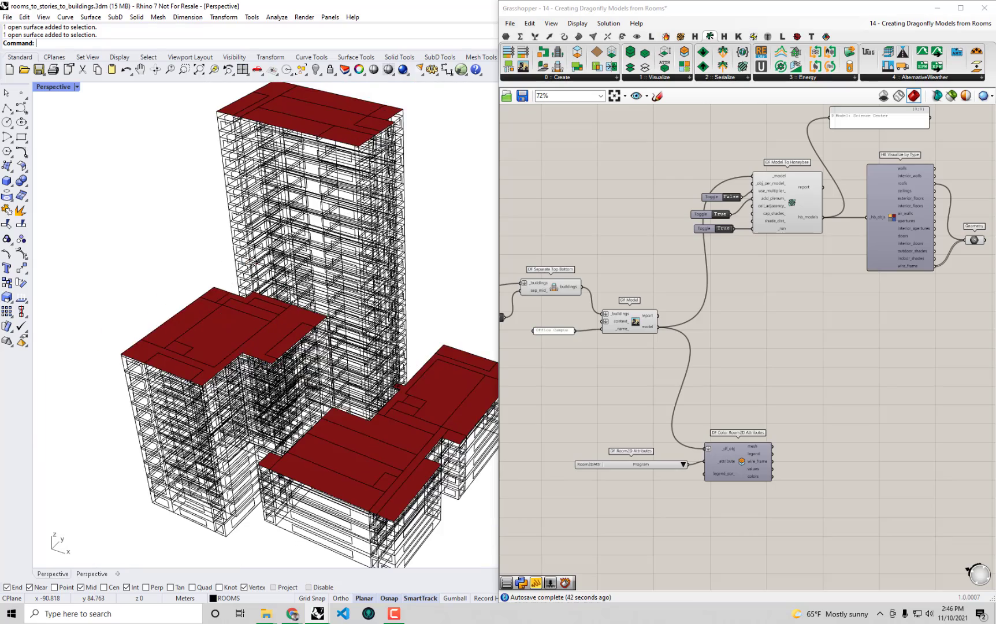
{"action": "right_click_drag", "start_coordinate": [345, 155], "coordinate": [347, 169]}
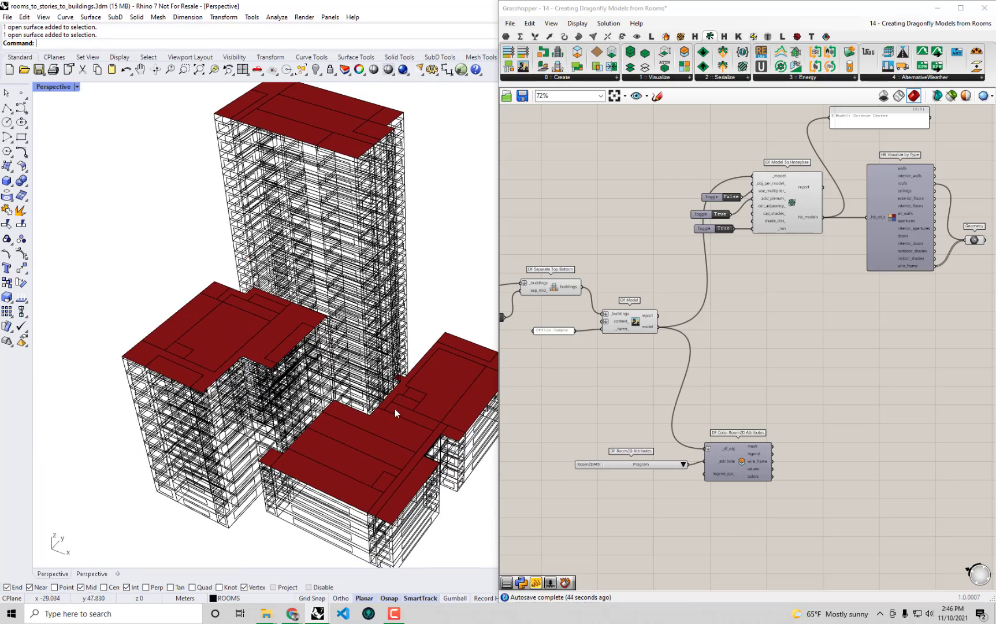
{"action": "right_click_drag", "start_coordinate": [381, 429], "coordinate": [333, 455], "text": "shift"}
{"action": "right_click_drag", "start_coordinate": [920, 291], "coordinate": [831, 299]}
{"action": "mouse_move", "coordinate": [370, 324]}
{"action": "right_mouse_down"}
{"action": "mouse_move", "coordinate": [351, 284]}
{"action": "mouse_move", "coordinate": [360, 306]}
{"action": "right_mouse_up"}
{"action": "scroll", "coordinate": [868, 195], "scroll_direction": "up", "scroll_amount": 1}
{"action": "scroll", "coordinate": [869, 199], "scroll_direction": "up", "scroll_amount": 1}
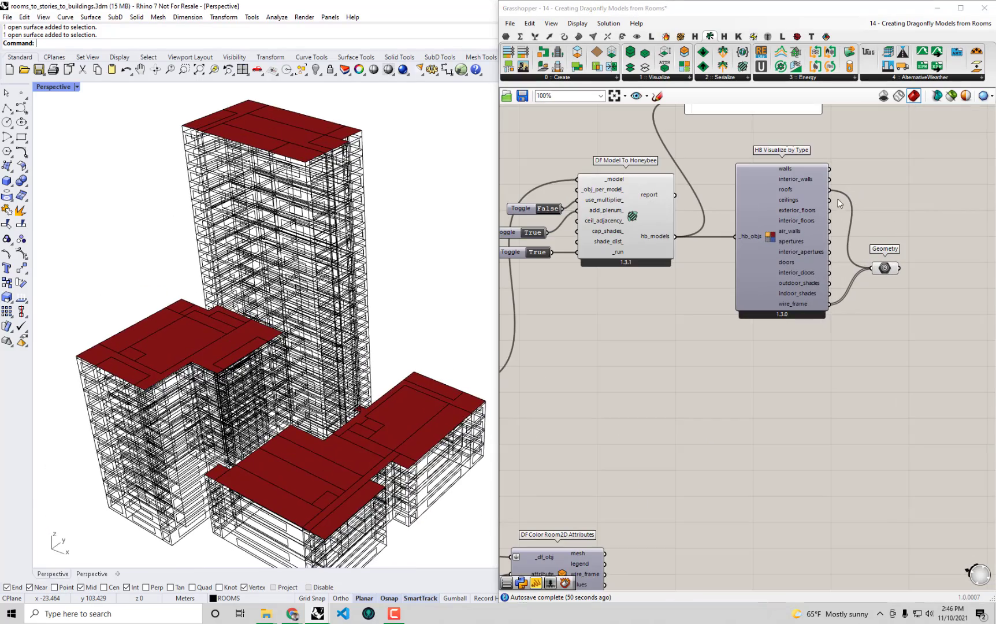
- Replace the Geometry parameter's inputs with the interior_walls and wire_frame outputs of HB Visualize by Type and view the result in Rhino from above
{"action": "left_click_drag", "start_coordinate": [830, 180], "coordinate": [872, 269]}
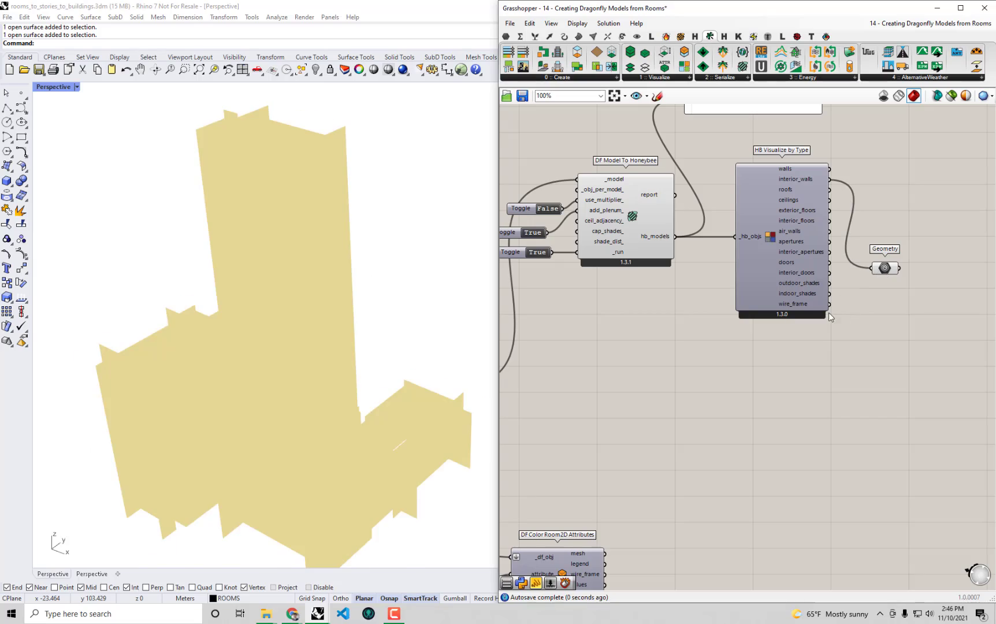
{"action": "left_click_drag", "start_coordinate": [833, 310], "coordinate": [872, 269], "text": "shift"}
{"action": "mouse_move", "coordinate": [324, 405]}
{"action": "right_mouse_down"}
{"action": "mouse_move", "coordinate": [295, 454]}
{"action": "mouse_move", "coordinate": [400, 205]}
{"action": "mouse_move", "coordinate": [318, 249]}
{"action": "mouse_move", "coordinate": [333, 410]}
{"action": "right_mouse_up"}
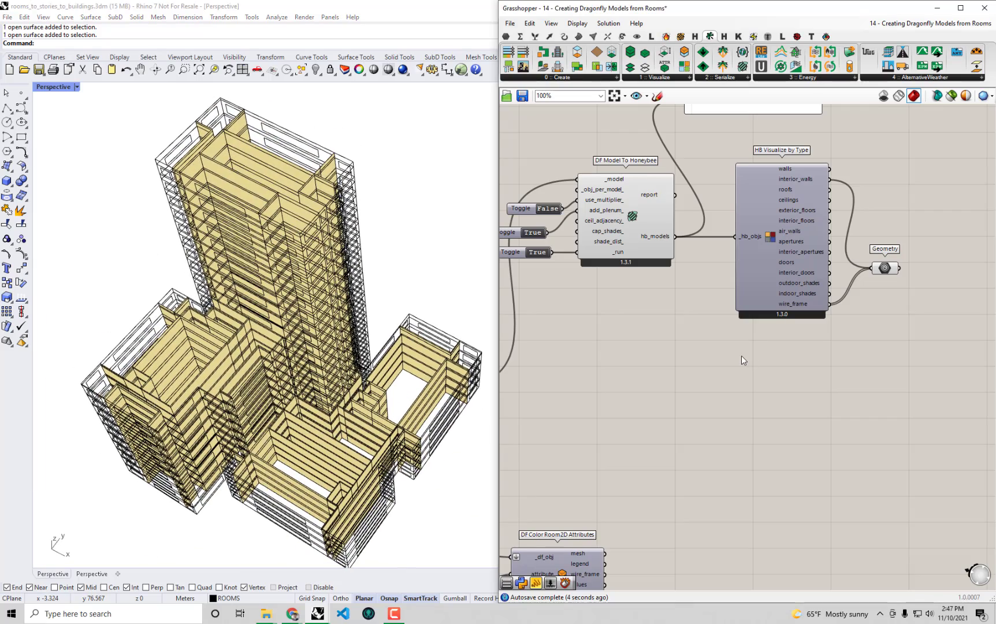
- Shift the DF Building from Stories component and its Science Center name panel slightly apart, checking the building's _constr_set_ input description
{"action": "right_click_drag", "start_coordinate": [742, 356], "coordinate": [805, 345]}
{"action": "scroll", "coordinate": [805, 345], "scroll_direction": "down", "scroll_amount": 1}
{"action": "right_click_drag", "start_coordinate": [687, 375], "coordinate": [816, 351]}
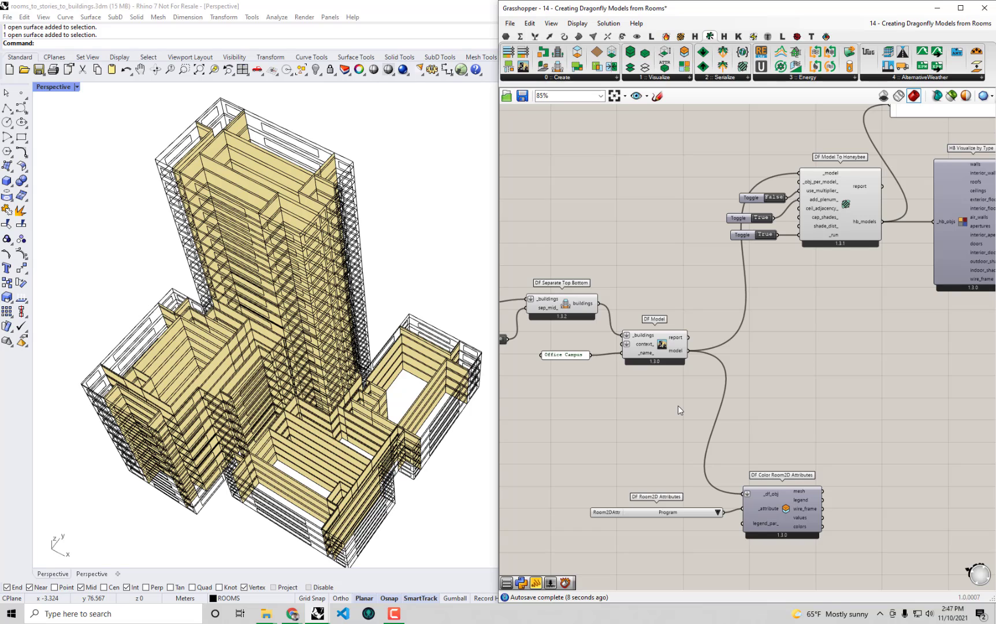
{"action": "right_click_drag", "start_coordinate": [659, 405], "coordinate": [790, 421]}
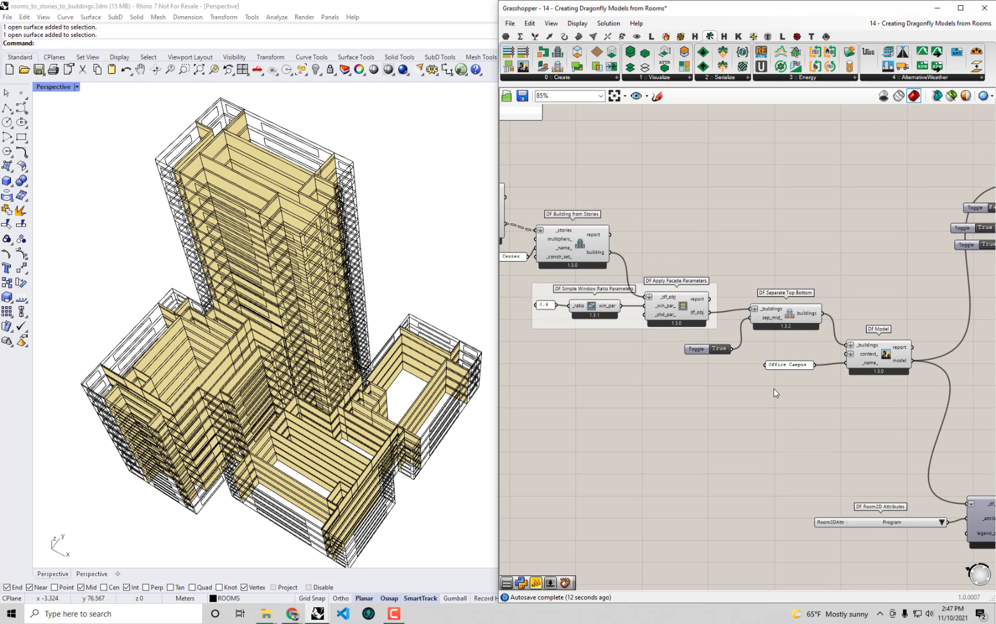
{"action": "scroll", "coordinate": [774, 387], "scroll_direction": "down", "scroll_amount": 1}
{"action": "right_click_drag", "start_coordinate": [768, 386], "coordinate": [793, 394]}
{"action": "right_click_drag", "start_coordinate": [687, 355], "coordinate": [744, 337]}
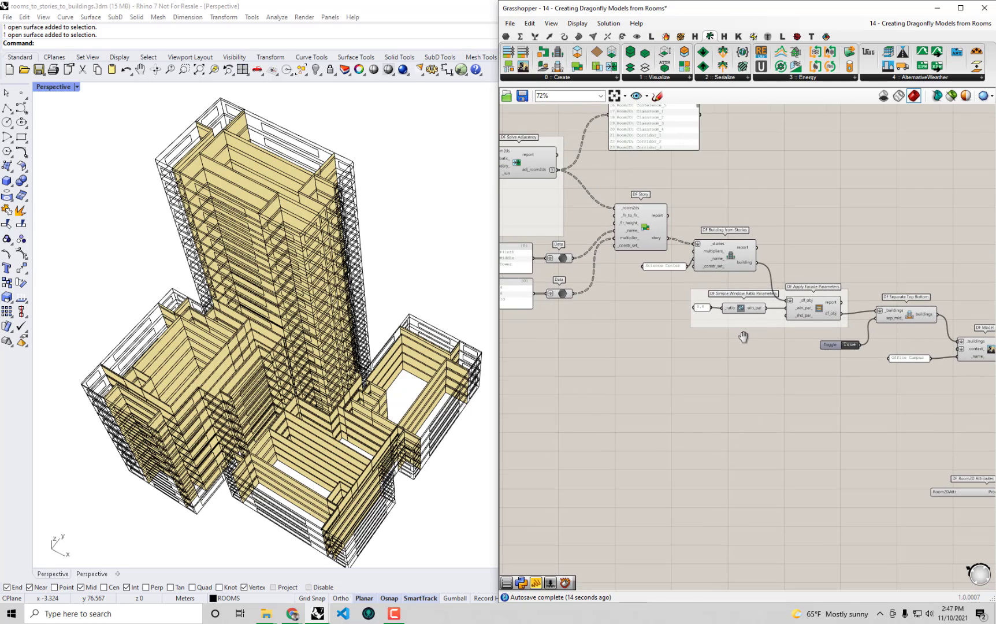
{"action": "scroll", "coordinate": [715, 284], "scroll_direction": "up", "scroll_amount": 3}
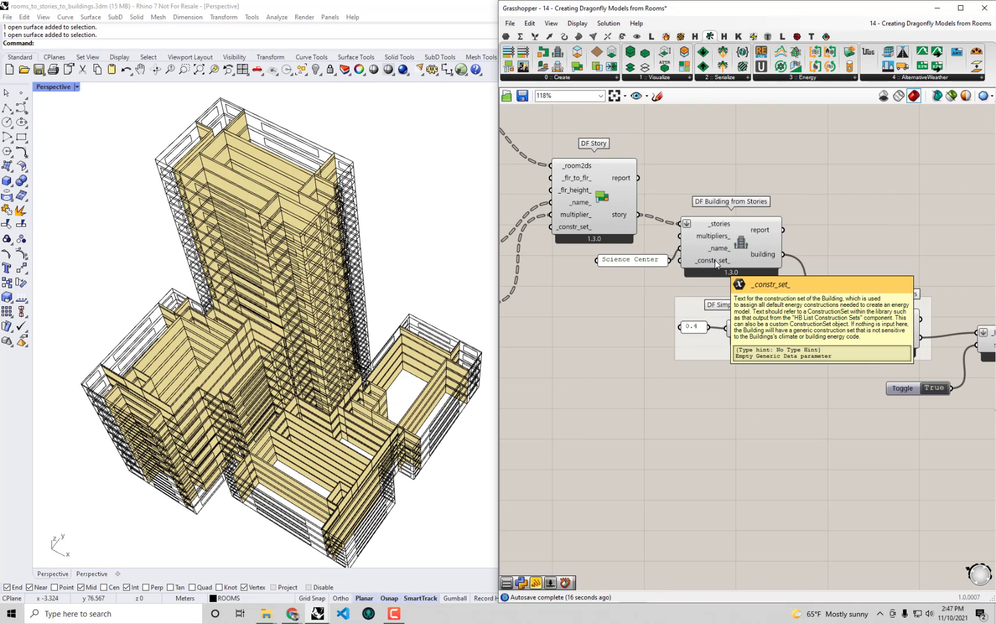
{"action": "right_click_drag", "start_coordinate": [718, 271], "coordinate": [742, 278]}
{"action": "left_click_drag", "start_coordinate": [752, 270], "coordinate": [758, 277]}
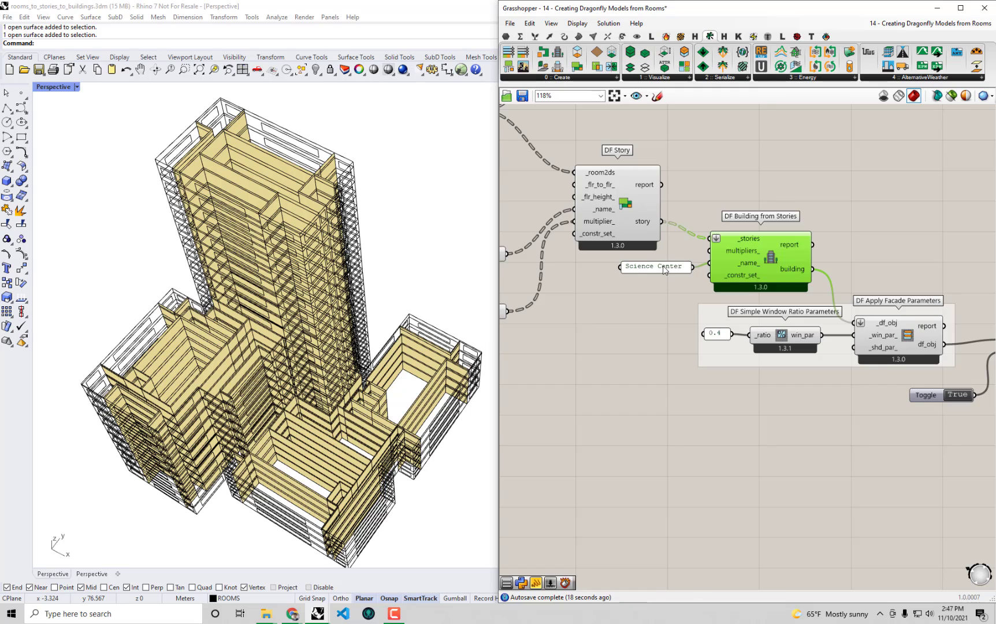
{"action": "left_click_drag", "start_coordinate": [664, 266], "coordinate": [651, 262]}
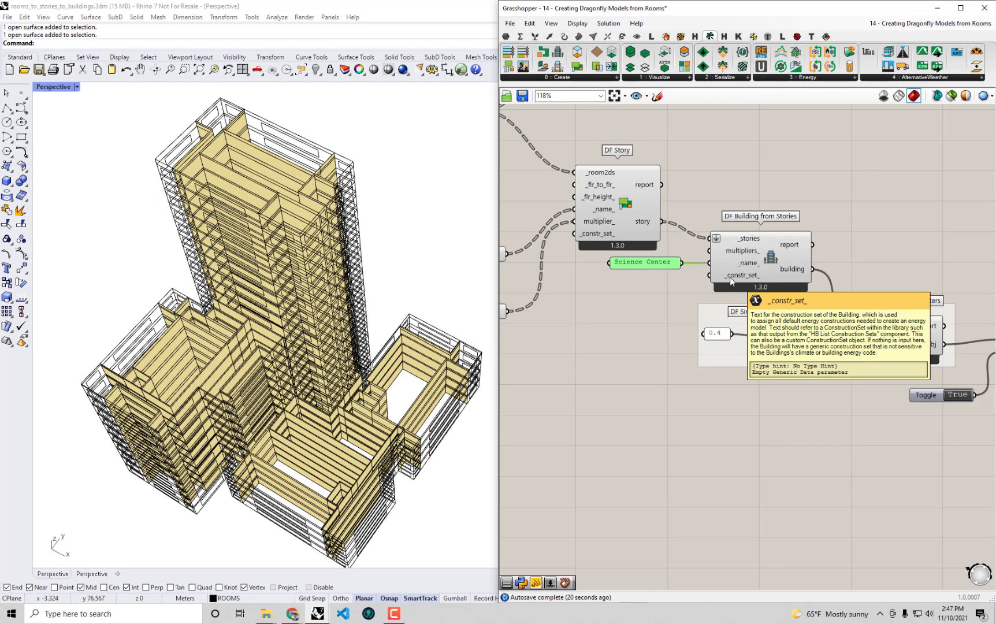
- Maximize the Grasshopper window and review the _constr_set_ inputs on DF Story and the DF Room2D components
{"action": "double_click", "coordinate": [727, 15]}
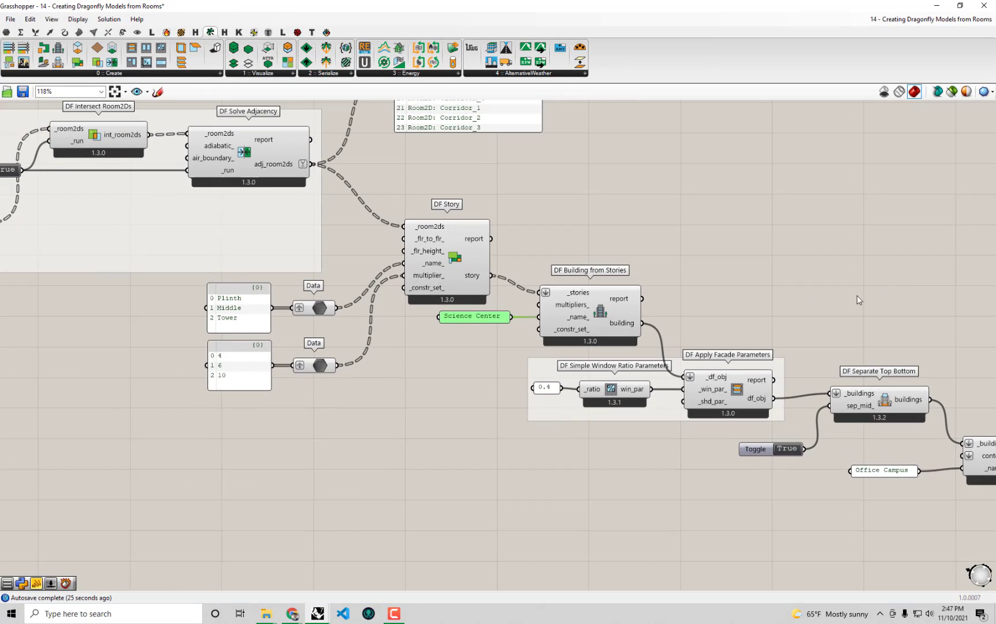
{"action": "right_click_drag", "start_coordinate": [622, 299], "coordinate": [702, 303]}
{"action": "scroll", "coordinate": [583, 296], "scroll_direction": "up", "scroll_amount": 1}
{"action": "left_click", "coordinate": [497, 294]}
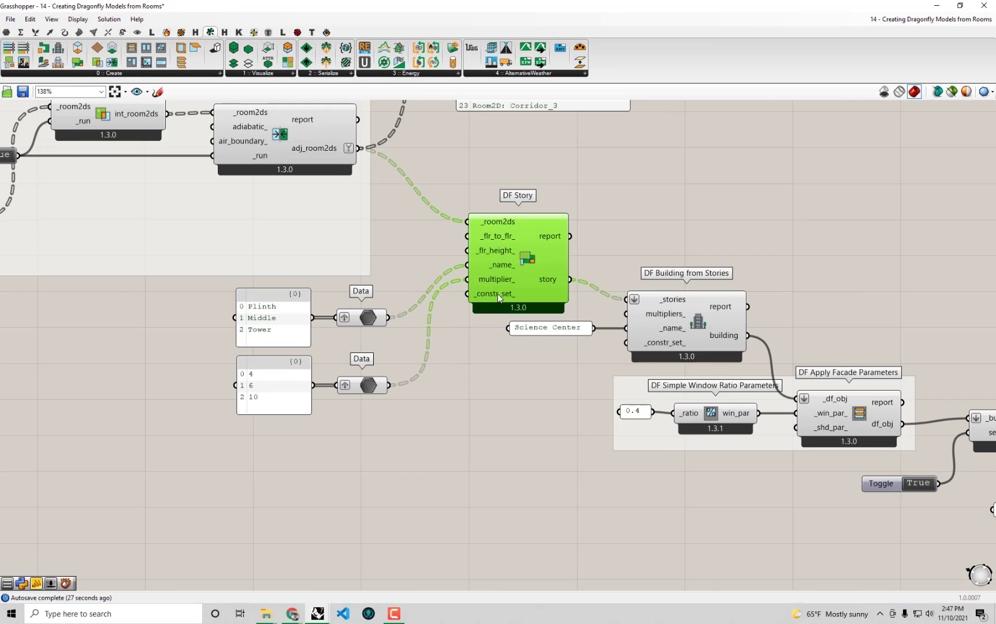
{"action": "scroll", "coordinate": [498, 294], "scroll_direction": "down", "scroll_amount": 3}
{"action": "right_click_drag", "start_coordinate": [321, 276], "coordinate": [785, 375]}
{"action": "scroll", "coordinate": [258, 210], "scroll_direction": "up", "scroll_amount": 2}
{"action": "scroll", "coordinate": [295, 235], "scroll_direction": "up", "scroll_amount": 1}
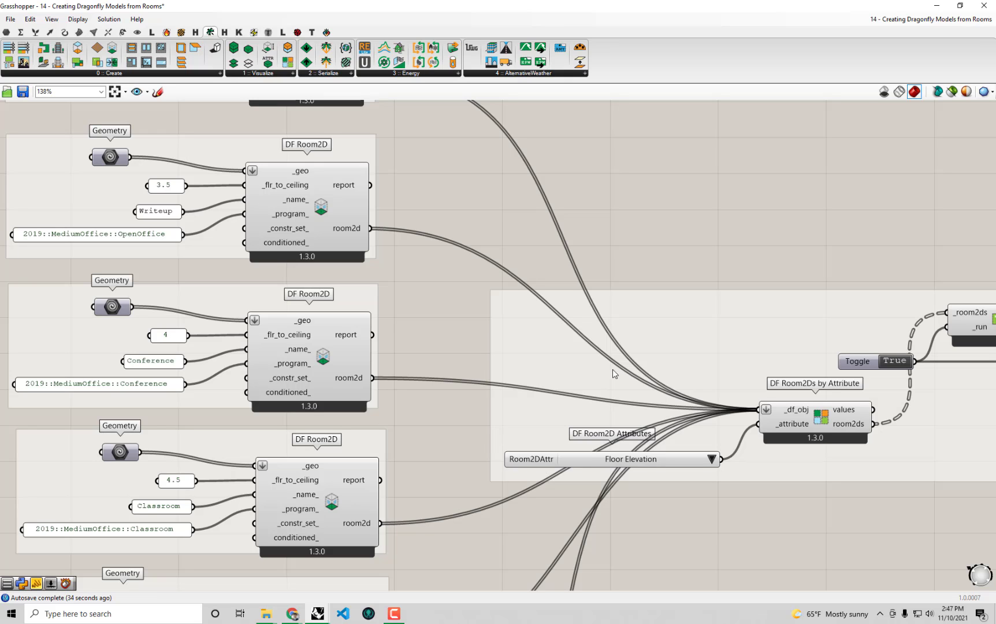
- Return to DF Building from Stories, read the description of its _constr_set_ input, and clear the component selection
{"action": "scroll", "coordinate": [523, 363], "scroll_direction": "down", "scroll_amount": 1}
{"action": "right_click_drag", "start_coordinate": [747, 329], "coordinate": [386, 245]}
{"action": "right_click_drag", "start_coordinate": [800, 294], "coordinate": [429, 180]}
{"action": "right_click_drag", "start_coordinate": [684, 282], "coordinate": [582, 231]}
{"action": "scroll", "coordinate": [595, 256], "scroll_direction": "up", "scroll_amount": 1}
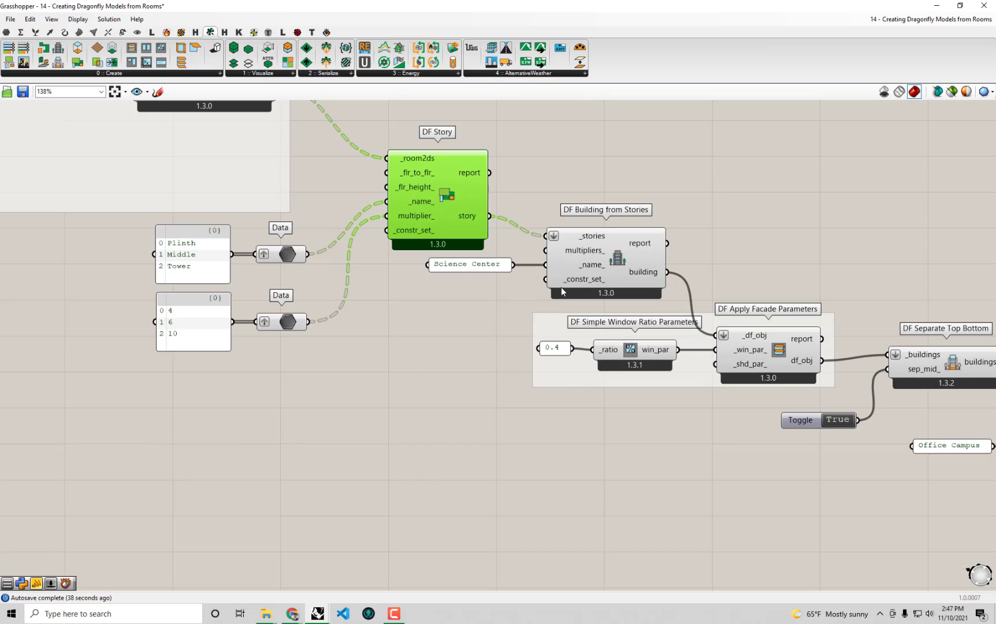
{"action": "mouse_move", "coordinate": [580, 283]}
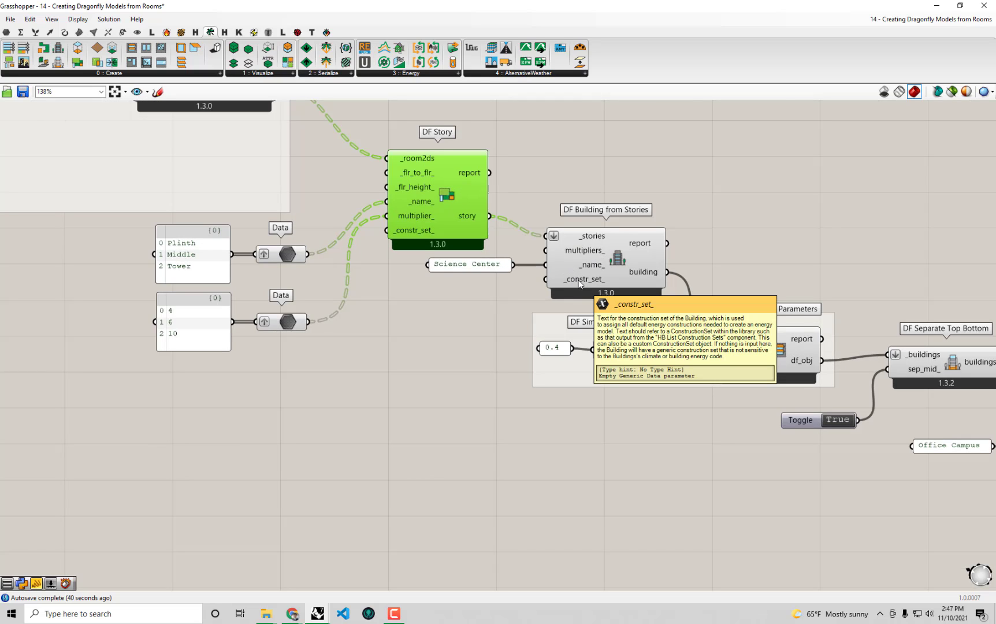
{"action": "scroll", "coordinate": [580, 283], "scroll_direction": "up", "scroll_amount": 1}
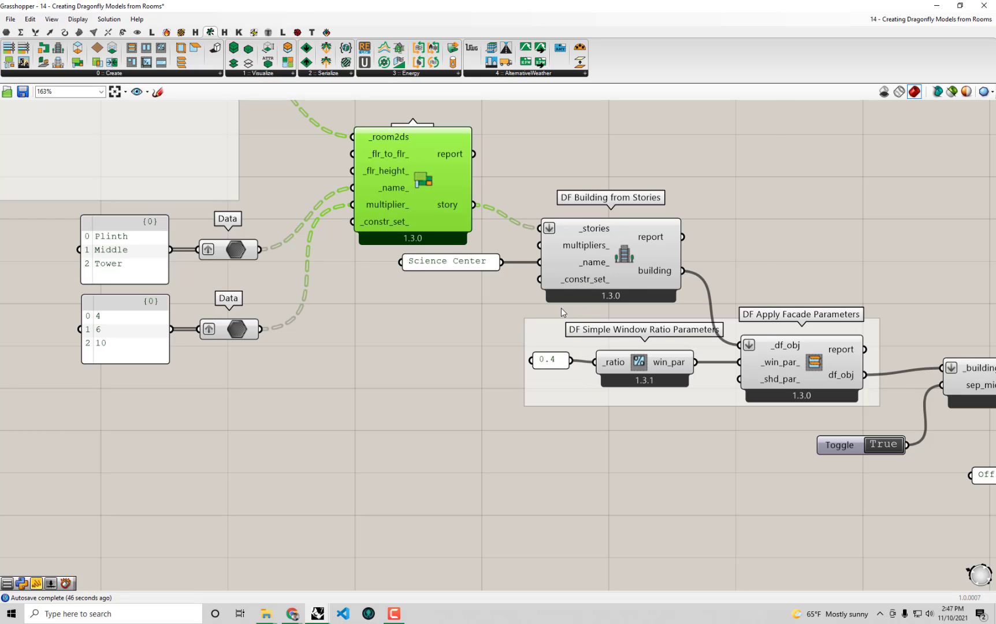
{"action": "left_click", "coordinate": [636, 283]}
{"action": "left_click", "coordinate": [780, 247]}
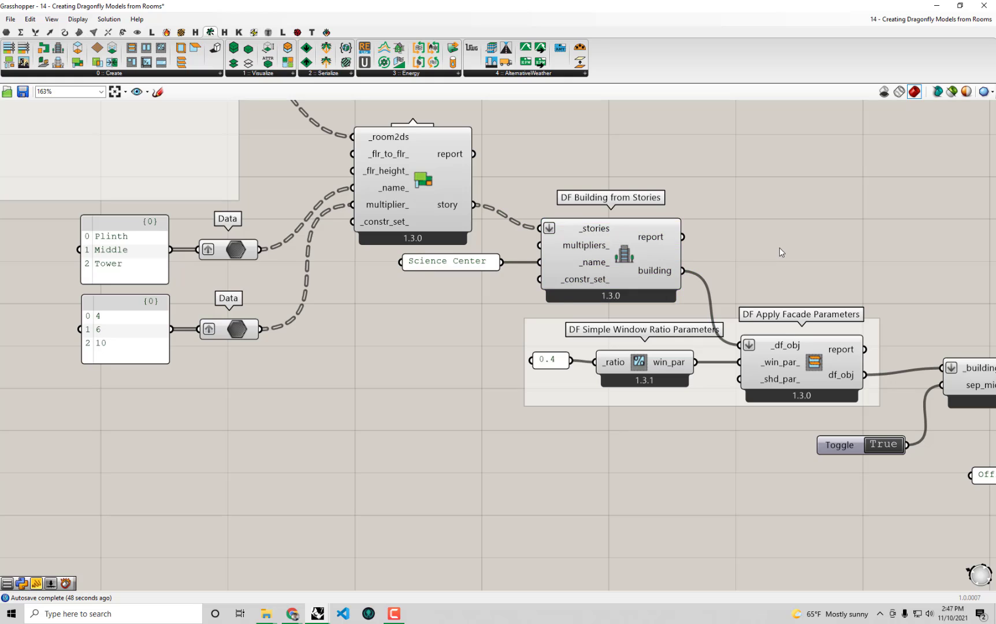
- Review the workflow from the facade parameters through DF Separate Top Bottom and DF Model to the hb_models output of DF Model To Honeybee
{"action": "scroll", "coordinate": [785, 247], "scroll_direction": "down", "scroll_amount": 2}
{"action": "right_click_drag", "start_coordinate": [787, 247], "coordinate": [713, 260]}
{"action": "right_click_drag", "start_coordinate": [802, 266], "coordinate": [699, 243]}
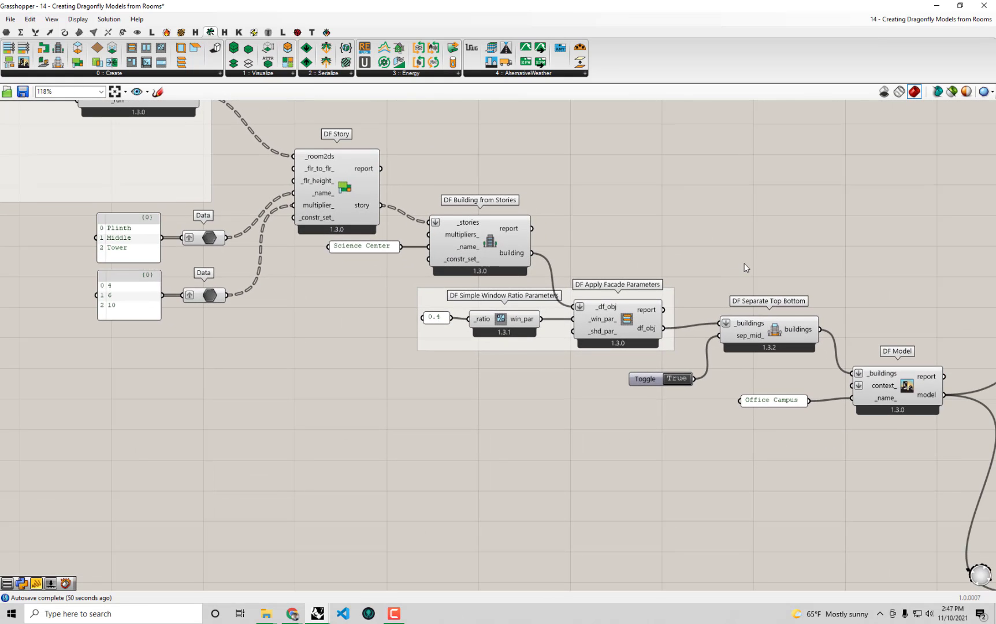
{"action": "right_click_drag", "start_coordinate": [796, 299], "coordinate": [674, 279]}
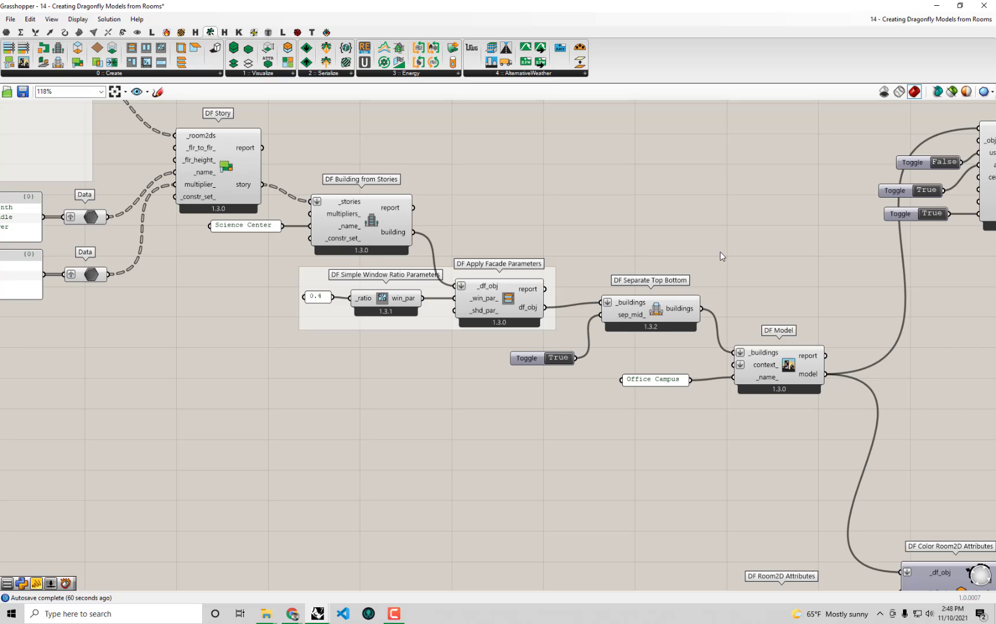
{"action": "right_click_drag", "start_coordinate": [748, 280], "coordinate": [492, 310]}
{"action": "right_click_drag", "start_coordinate": [618, 290], "coordinate": [493, 388]}
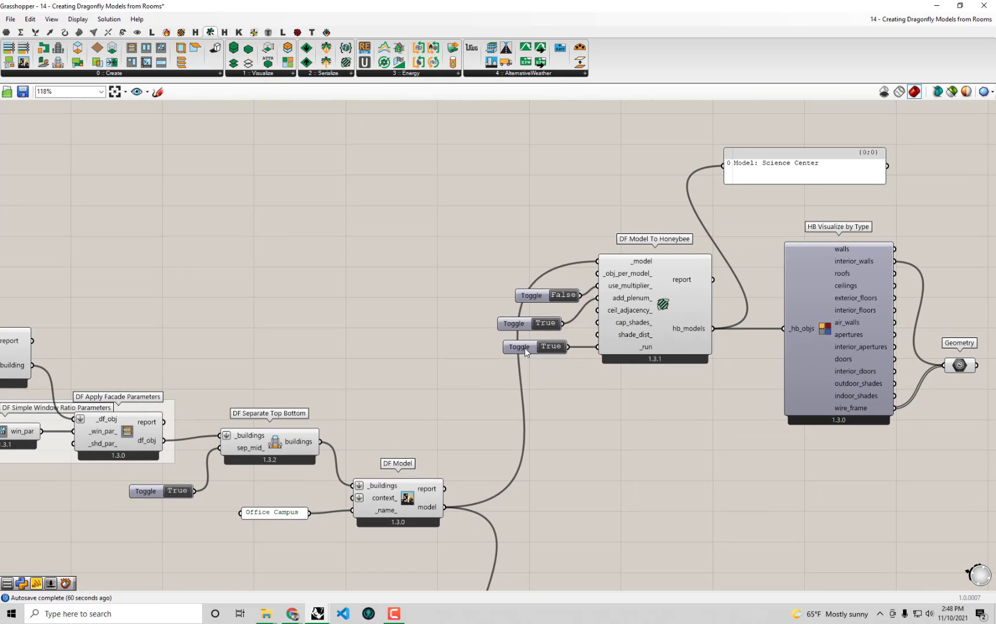
{"action": "right_click_drag", "start_coordinate": [549, 457], "coordinate": [564, 419]}
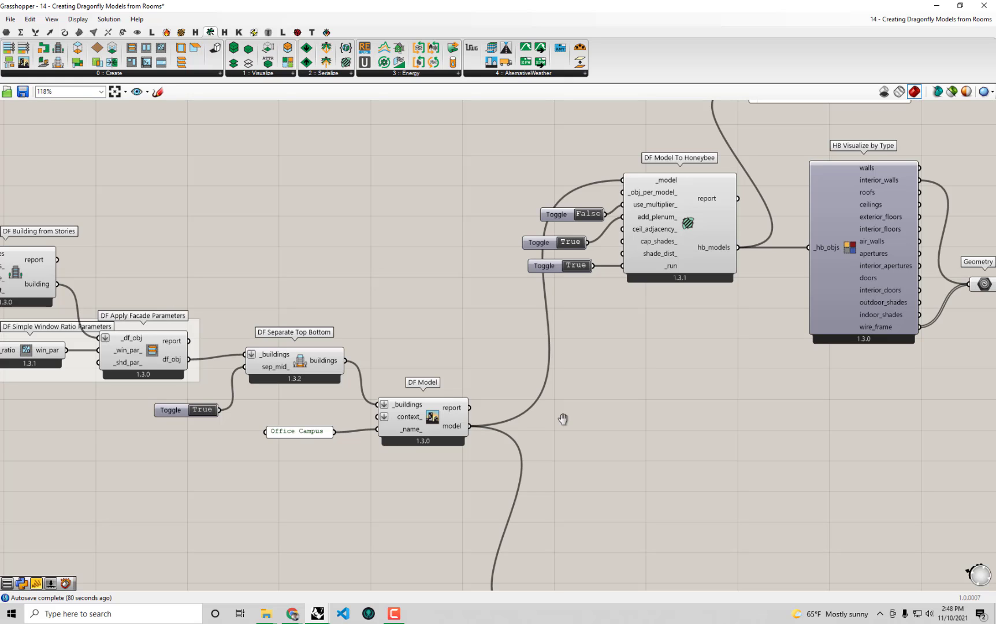
{"action": "right_click_drag", "start_coordinate": [805, 348], "coordinate": [701, 369]}
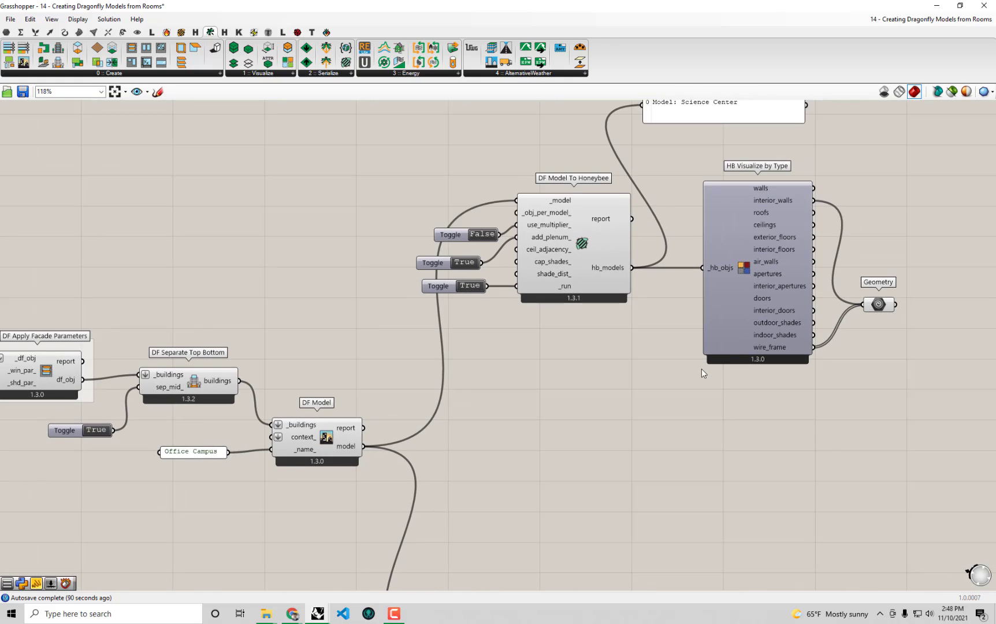
{"action": "scroll", "coordinate": [622, 225], "scroll_direction": "up", "scroll_amount": 1}
{"action": "right_click_drag", "start_coordinate": [622, 224], "coordinate": [567, 251]}
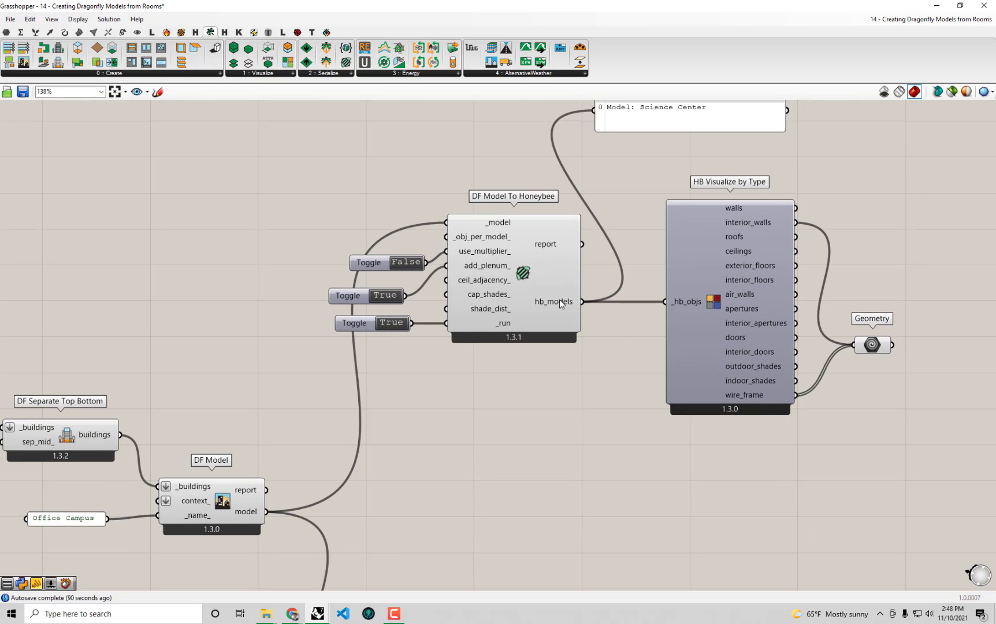
{"action": "mouse_move", "coordinate": [559, 304]}
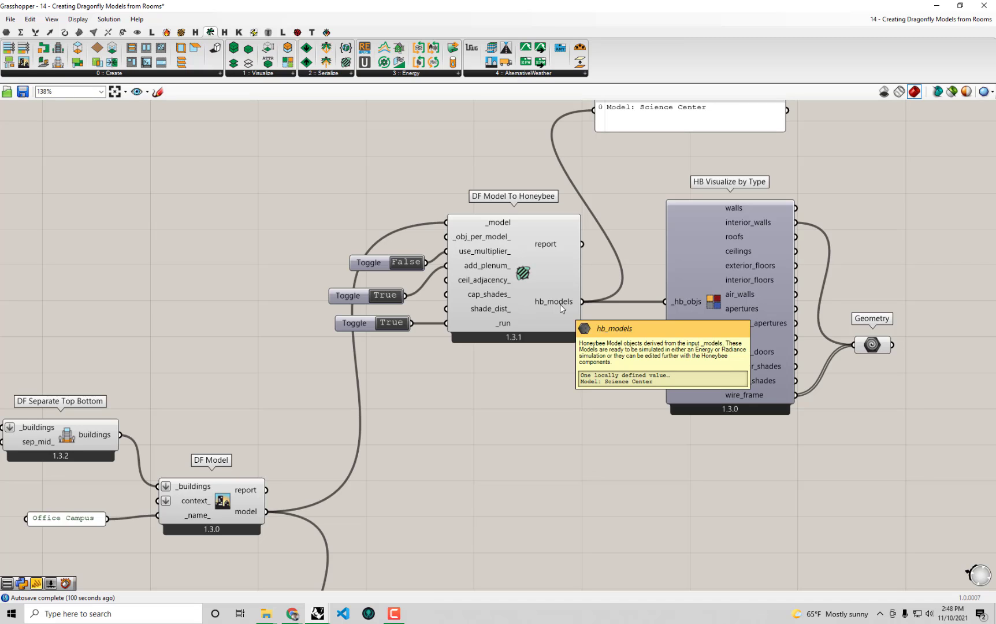
- Restore the Grasshopper window beside Rhino and read the options of the _obj_per_model_ input on DF Model To Honeybee
{"action": "left_click_drag", "start_coordinate": [524, 3], "coordinate": [992, 149]}
{"action": "right_click_drag", "start_coordinate": [912, 223], "coordinate": [602, 211]}
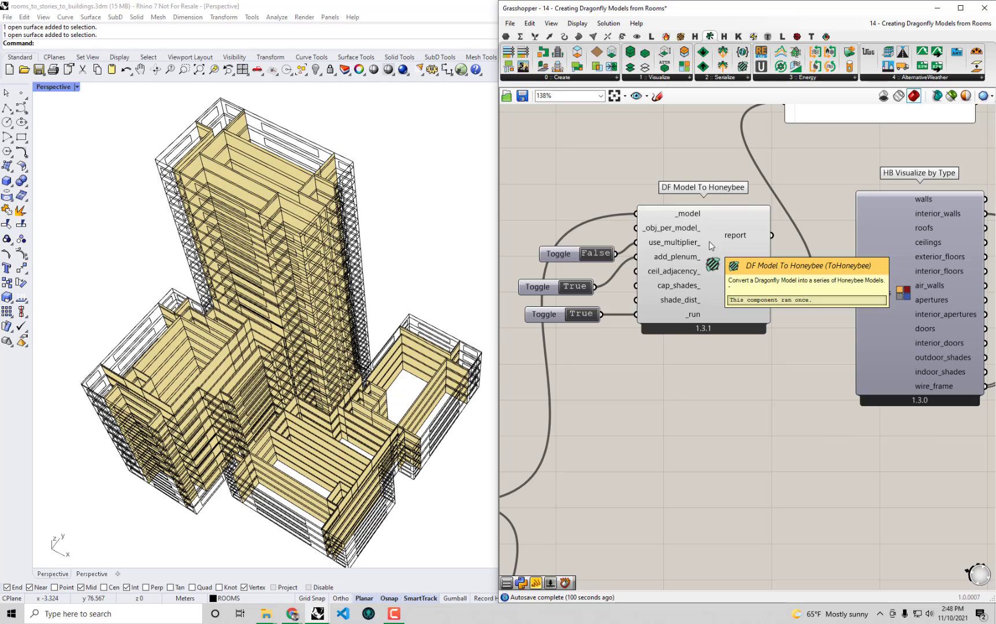
{"action": "scroll", "coordinate": [709, 241], "scroll_direction": "down", "scroll_amount": 2}
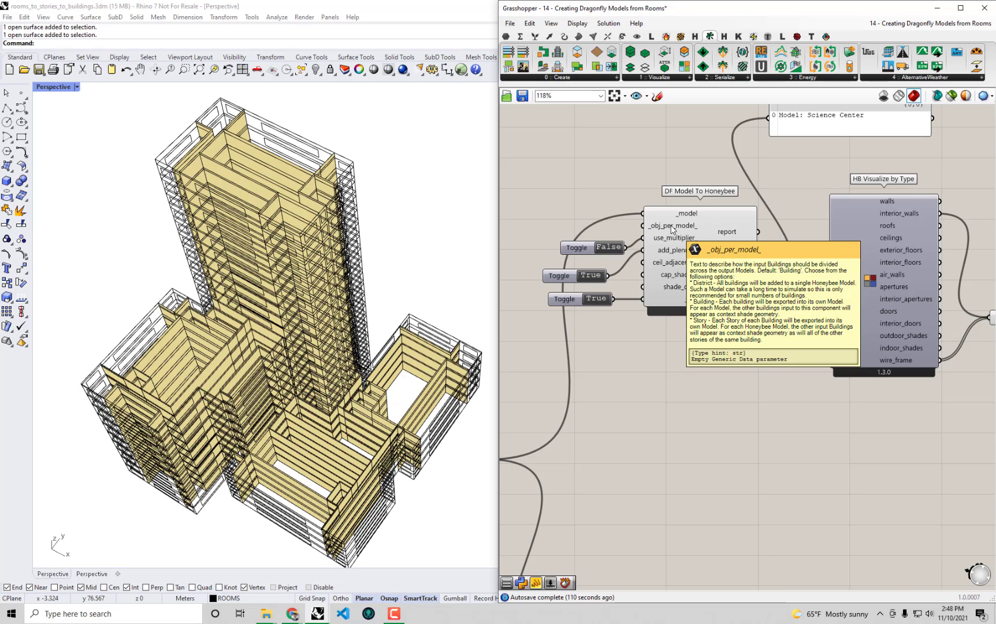
{"action": "right_click_drag", "start_coordinate": [689, 216], "coordinate": [738, 212]}
{"action": "scroll", "coordinate": [593, 205], "scroll_direction": "up", "scroll_amount": 1}
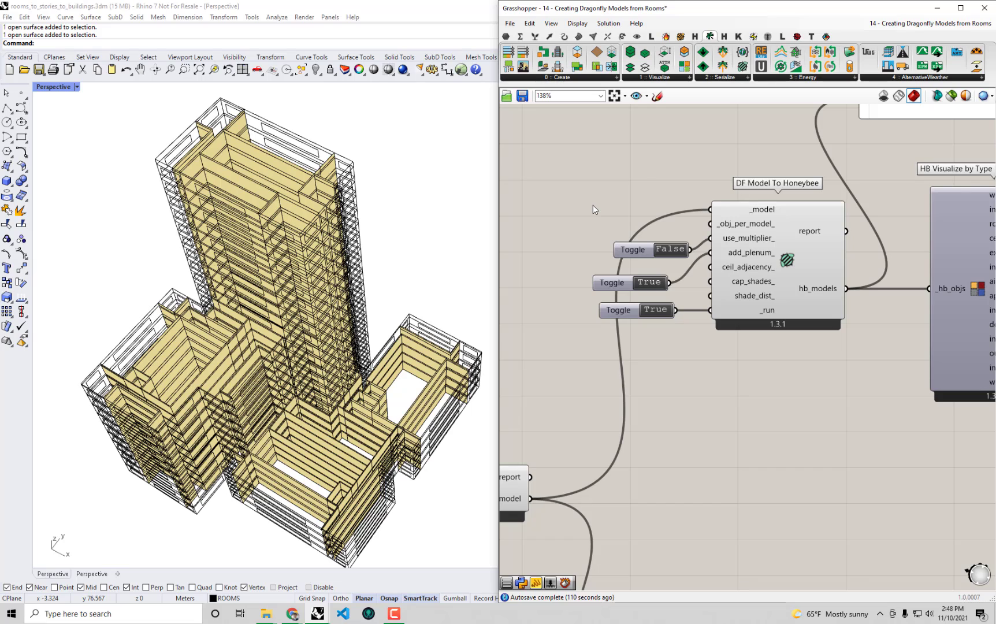
- Add a panel containing Story and connect it to the _obj_per_model_ input of DF Model To Honeybee
{"action": "double_click", "coordinate": [593, 205]}
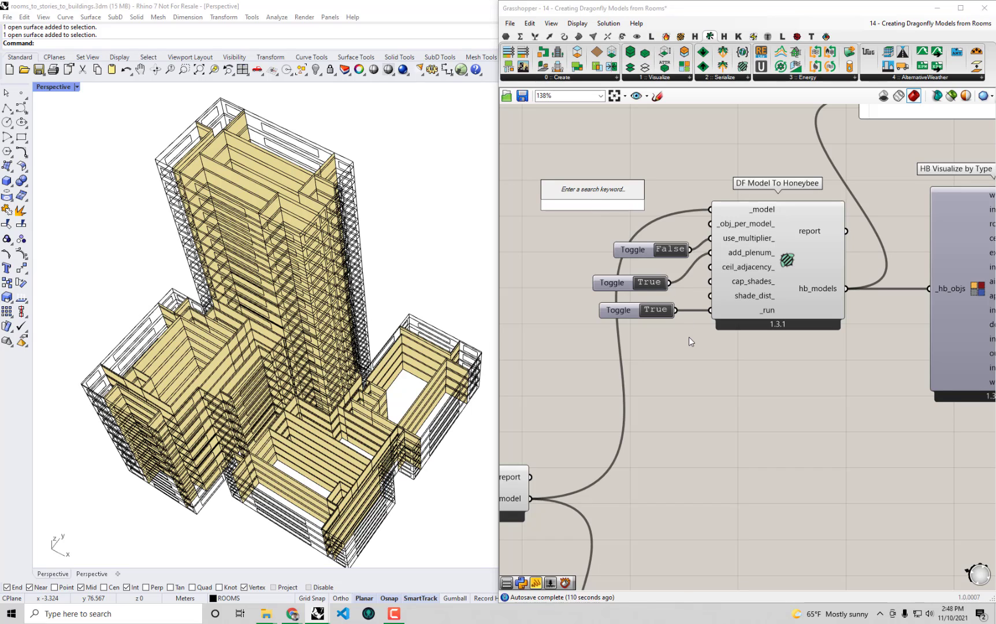
{"action": "type", "text": "Story"}
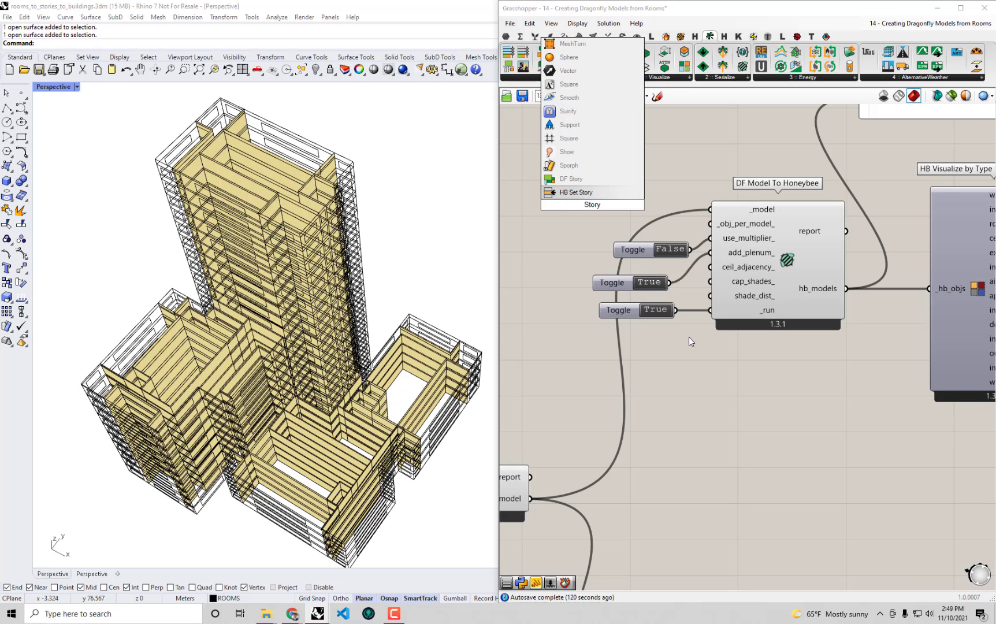
{"action": "key", "text": "Home"}
{"action": "type", "text": "\""}
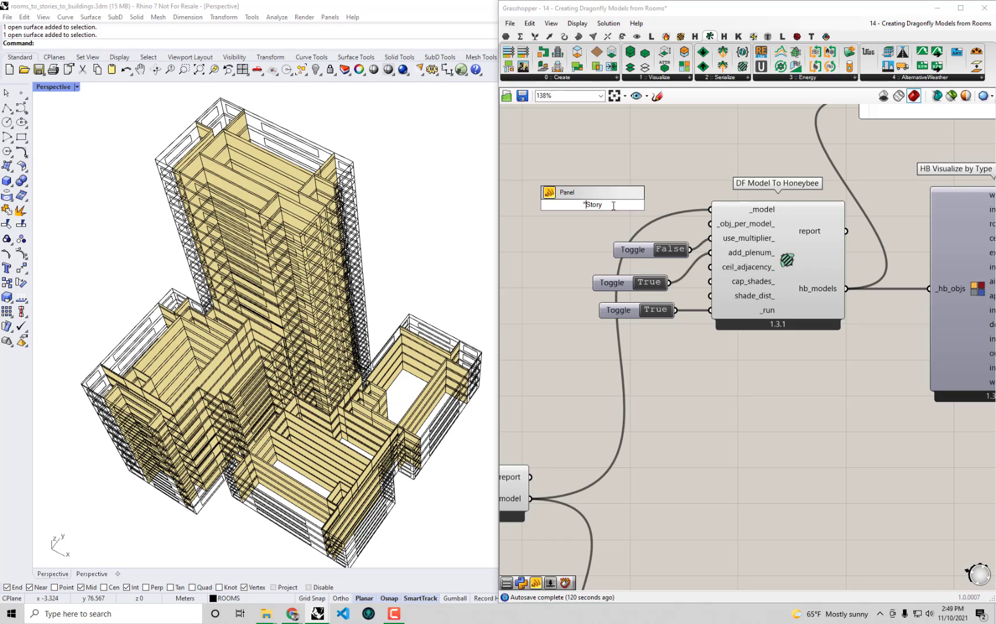
{"action": "key", "text": "Return"}
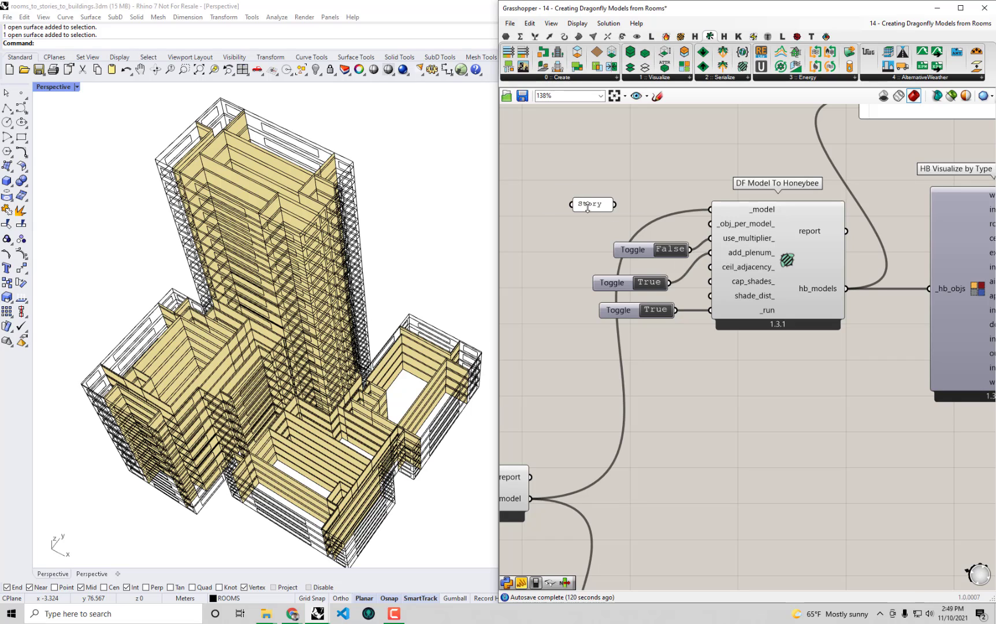
{"action": "left_click_drag", "start_coordinate": [587, 207], "coordinate": [711, 224]}
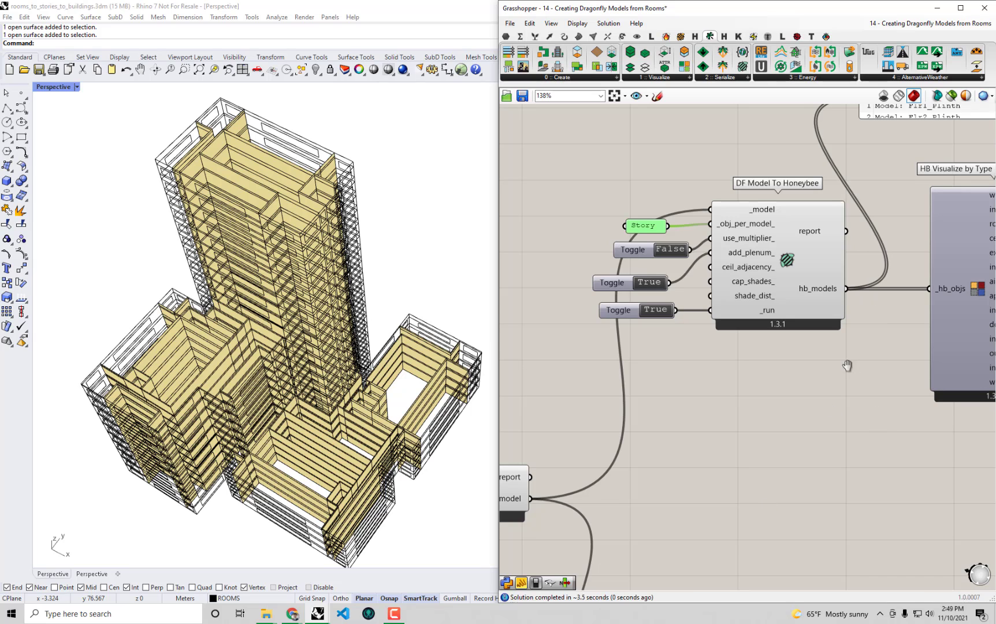
- Reposition and enlarge the panel attached to hb_models, and look through its full list of per-story Honeybee models
{"action": "right_click_drag", "start_coordinate": [847, 365], "coordinate": [713, 495]}
{"action": "left_click_drag", "start_coordinate": [827, 213], "coordinate": [822, 152]}
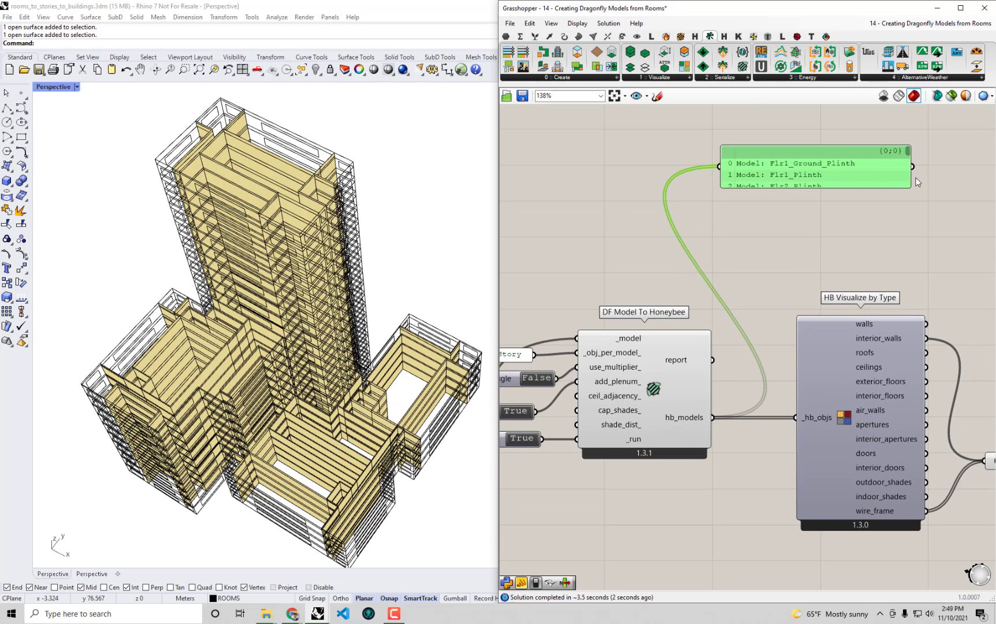
{"action": "left_click_drag", "start_coordinate": [911, 187], "coordinate": [922, 300]}
{"action": "left_click_drag", "start_coordinate": [896, 261], "coordinate": [895, 210]}
{"action": "right_click_drag", "start_coordinate": [891, 224], "coordinate": [884, 270]}
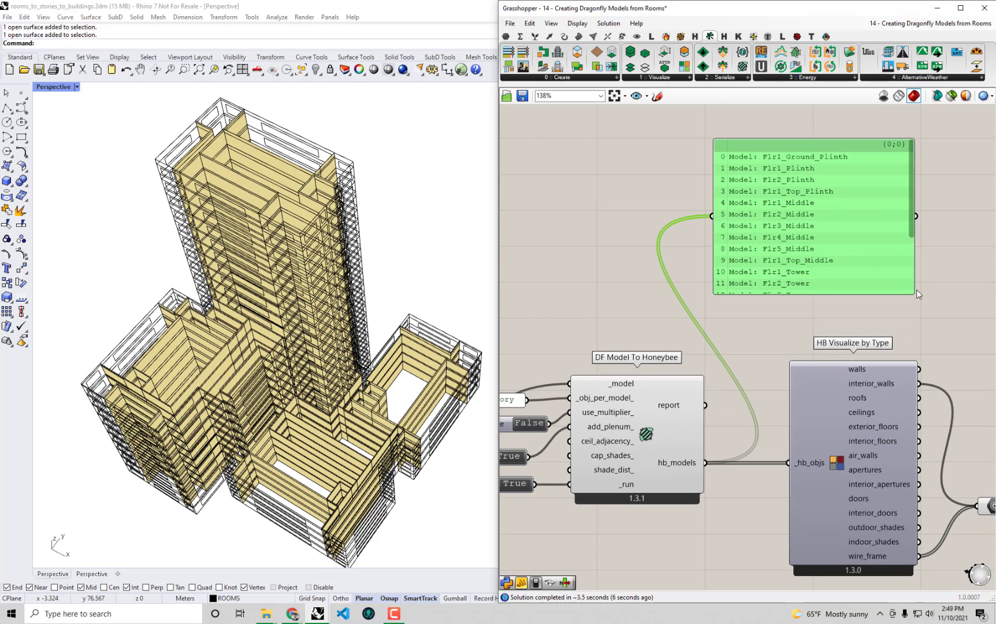
{"action": "left_click_drag", "start_coordinate": [915, 293], "coordinate": [910, 341]}
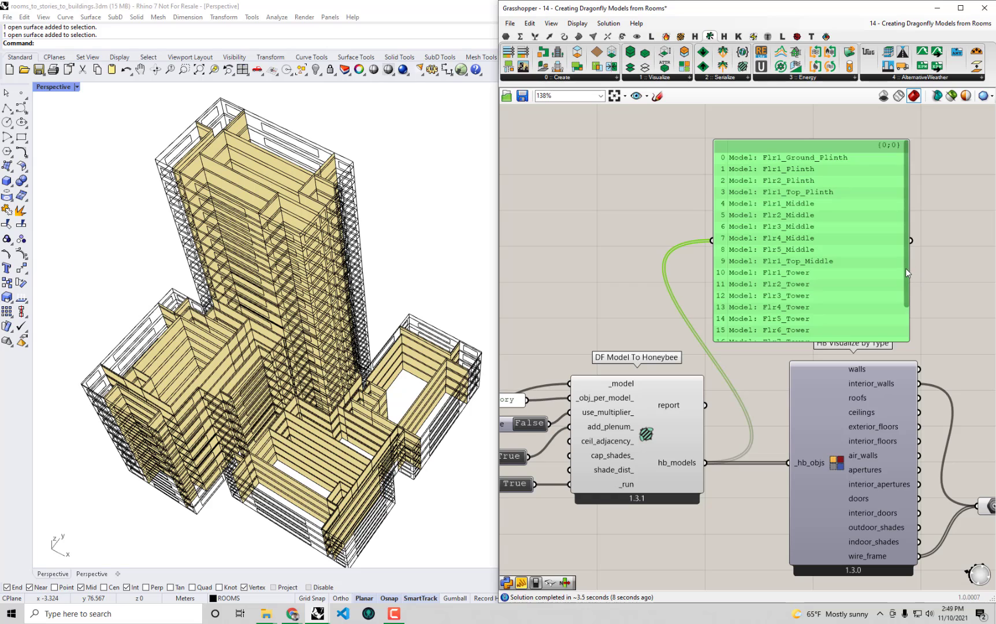
{"action": "left_click_drag", "start_coordinate": [905, 269], "coordinate": [904, 325]}
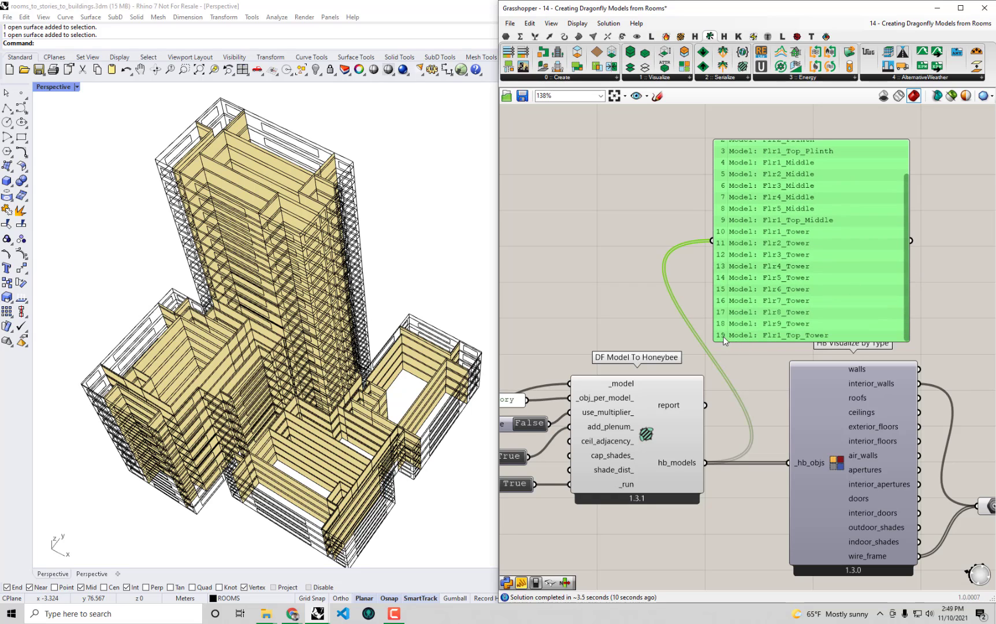
{"action": "left_click_drag", "start_coordinate": [908, 325], "coordinate": [908, 265]}
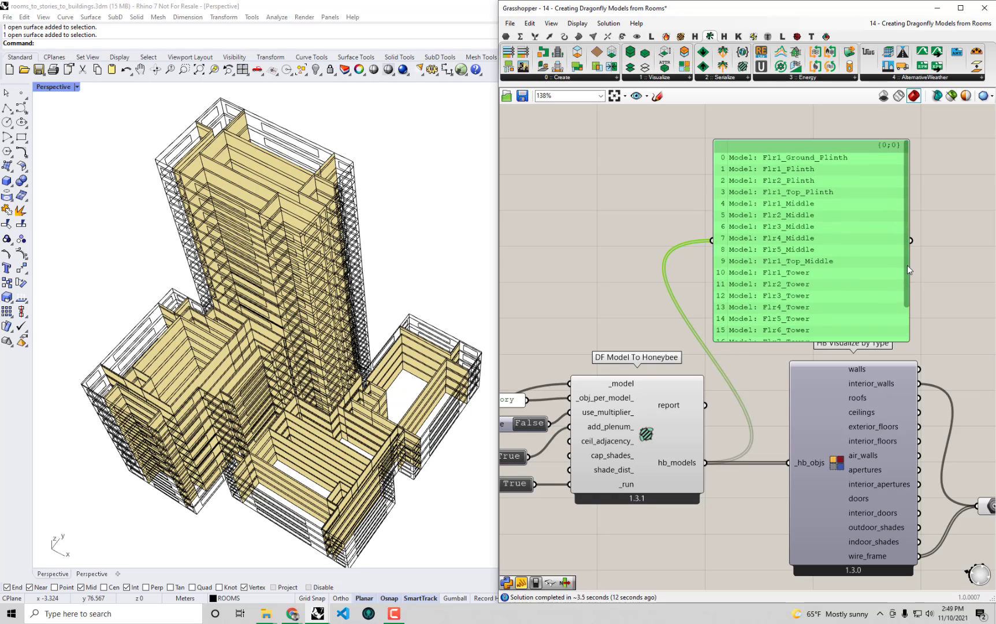
- Extend the panel attached to hb_models until it displays all the per-story Honeybee models at once
{"action": "scroll", "coordinate": [758, 309], "scroll_direction": "down", "scroll_amount": 1}
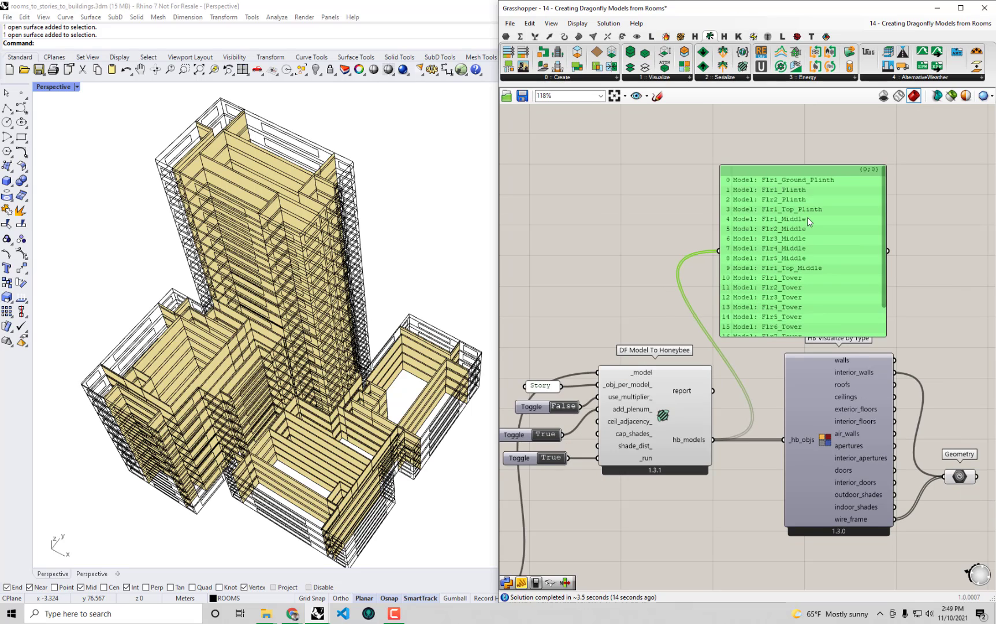
{"action": "left_click_drag", "start_coordinate": [808, 162], "coordinate": [808, 119]}
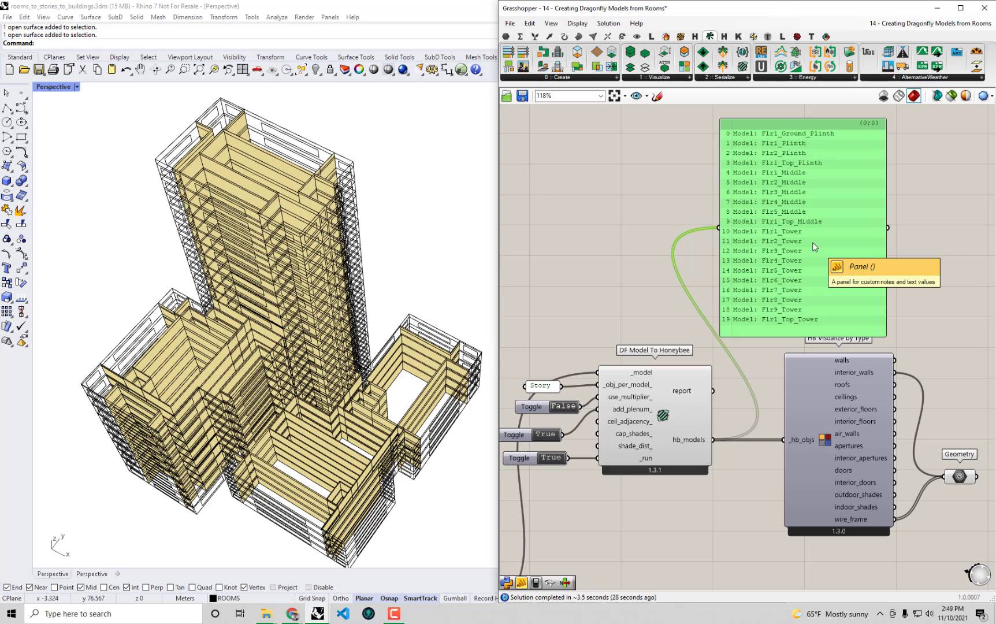
{"action": "scroll", "coordinate": [833, 263], "scroll_direction": "down", "scroll_amount": 2}
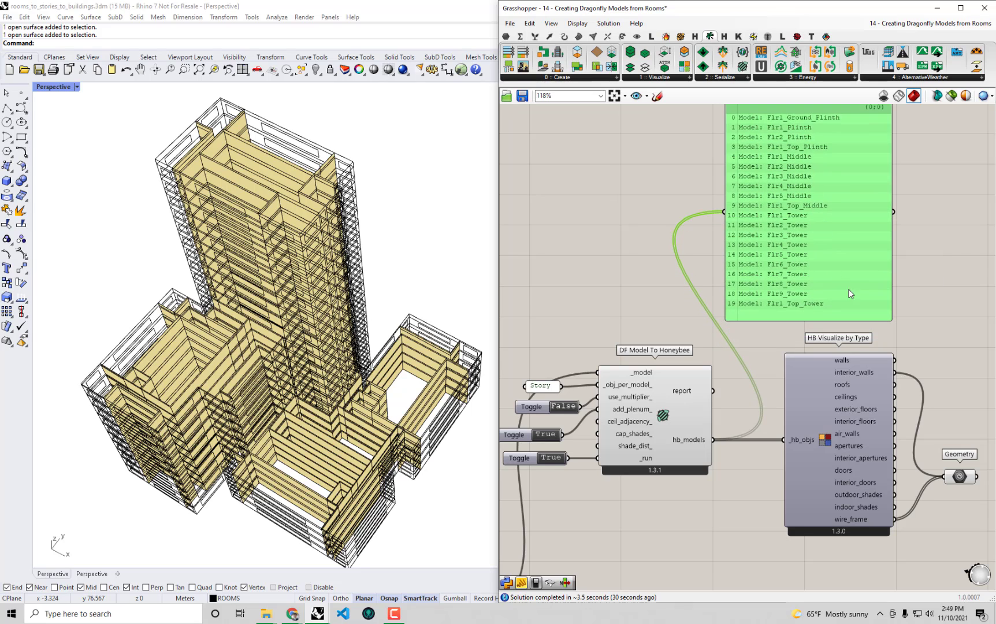
- Move HB Visualize by Type and its Geometry container together farther from DF Model To Honeybee to free space between them
{"action": "right_click_drag", "start_coordinate": [794, 359], "coordinate": [863, 323]}
{"action": "left_click_drag", "start_coordinate": [978, 439], "coordinate": [873, 363]}
{"action": "right_click_drag", "start_coordinate": [852, 383], "coordinate": [817, 332]}
{"action": "left_click_drag", "start_coordinate": [837, 343], "coordinate": [892, 406]}
{"action": "right_click_drag", "start_coordinate": [811, 358], "coordinate": [788, 415]}
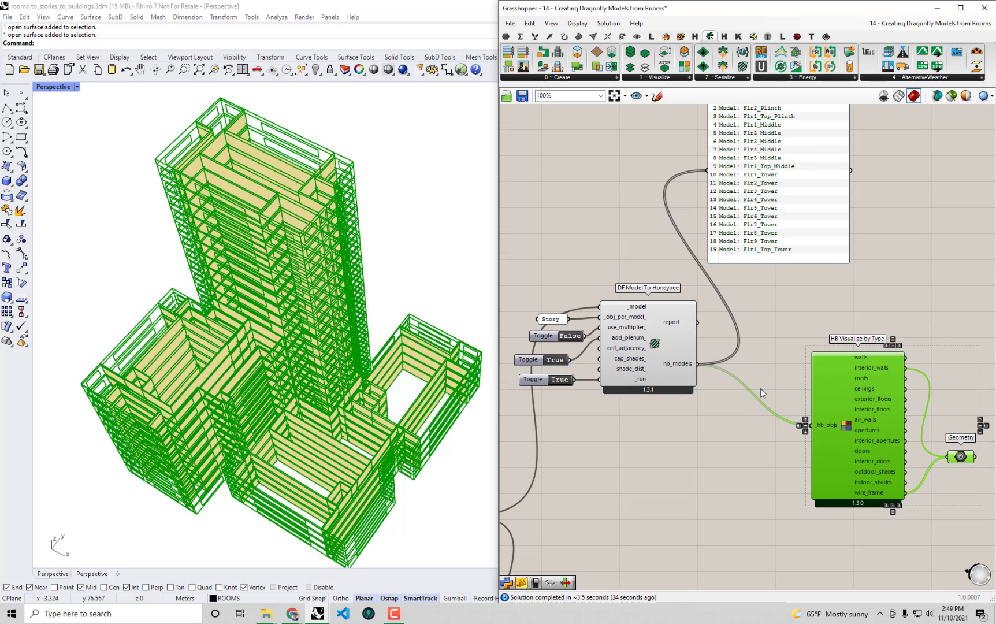
- Add a List Item component below DF Model To Honeybee and connect hb_models to its L input
{"action": "left_click", "coordinate": [715, 442]}
{"action": "double_click", "coordinate": [716, 441]}
{"action": "type", "text": "listite"}
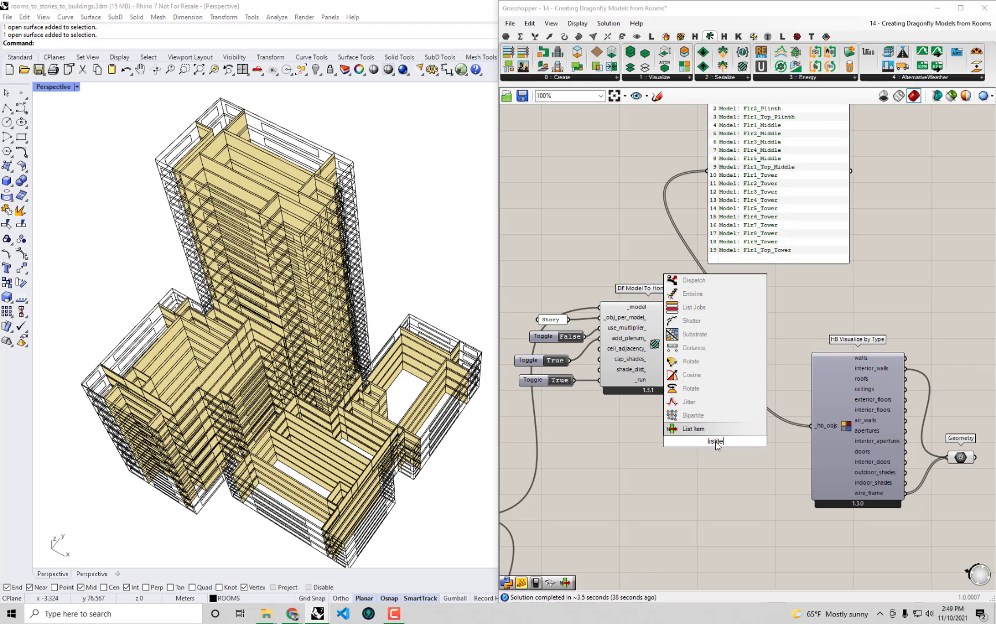
{"action": "key", "text": "Return"}
{"action": "left_click_drag", "start_coordinate": [714, 443], "coordinate": [730, 440]}
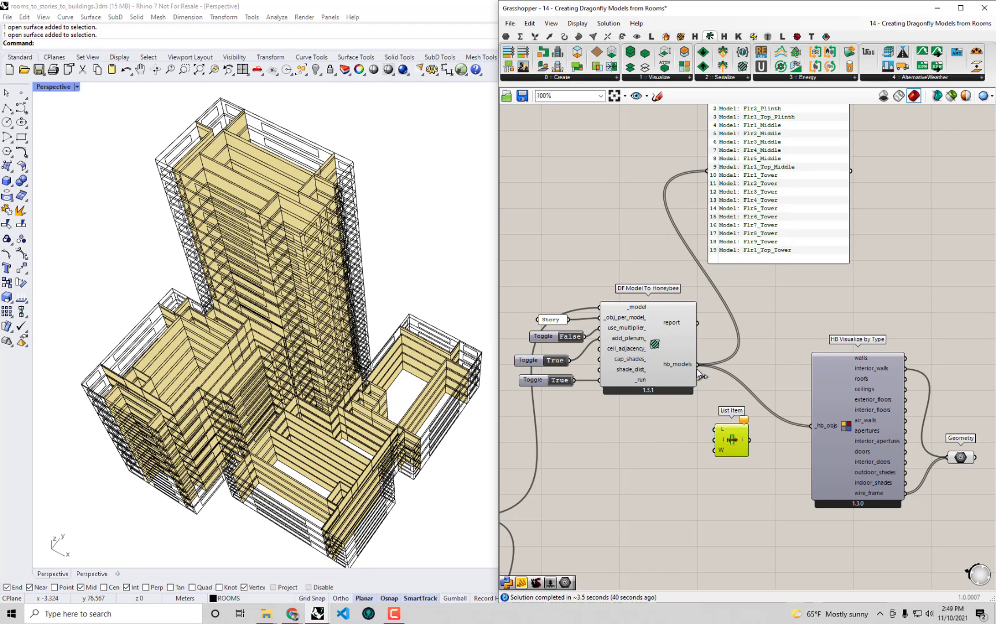
{"action": "left_click_drag", "start_coordinate": [698, 365], "coordinate": [718, 429]}
{"action": "scroll", "coordinate": [698, 438], "scroll_direction": "up", "scroll_amount": 1}
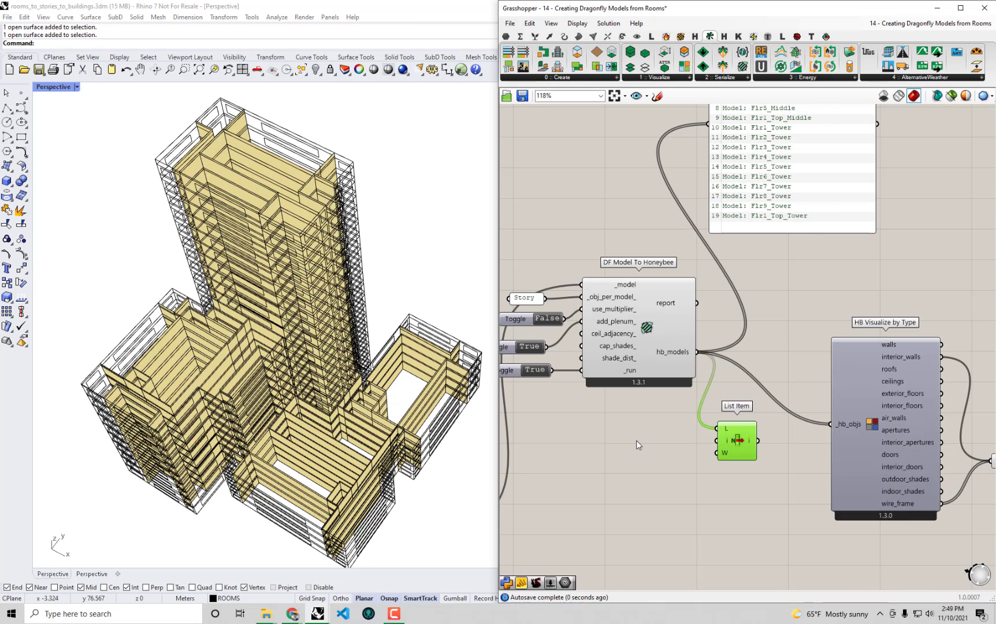
- Create a number slider with the range 0<20 and connect it to the index input of List Item
{"action": "double_click", "coordinate": [622, 445]}
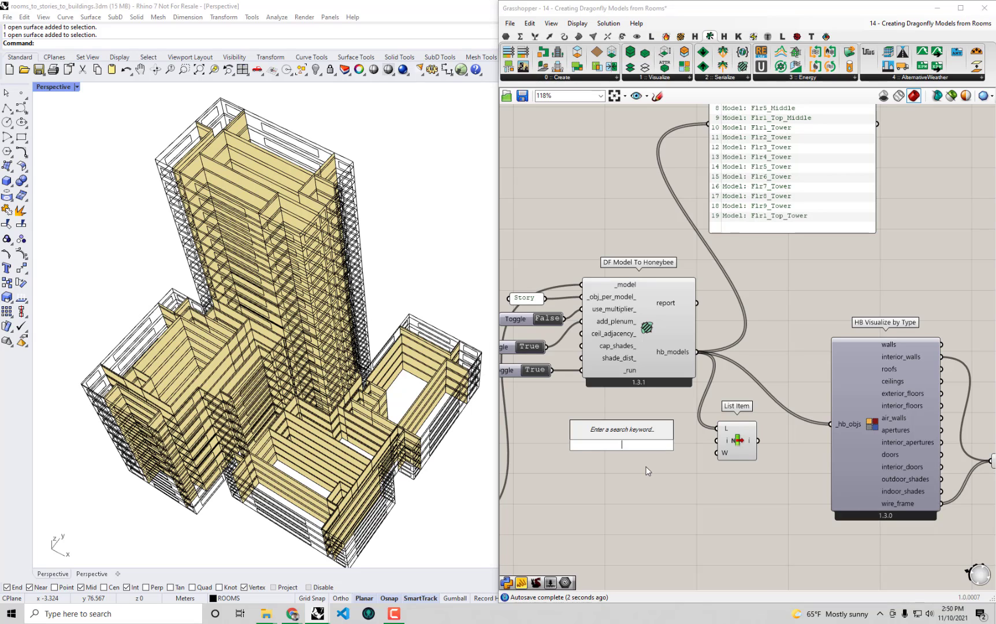
{"action": "type", "text": "0<20"}
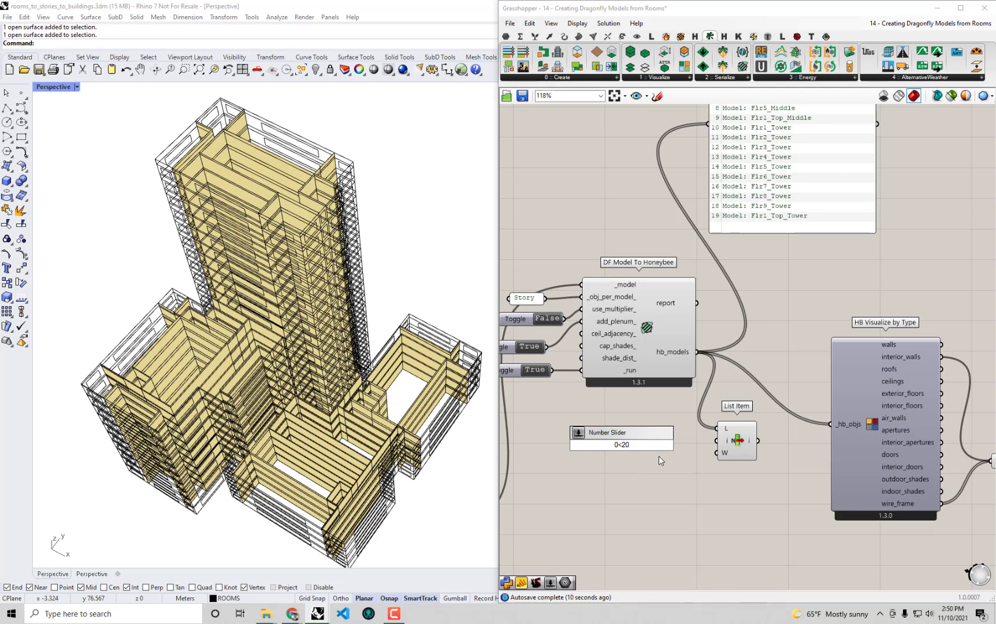
{"action": "key", "text": "Return"}
{"action": "scroll", "coordinate": [665, 453], "scroll_direction": "up", "scroll_amount": 1}
{"action": "left_click_drag", "start_coordinate": [674, 444], "coordinate": [725, 439]}
- Rewire the model-list panel to the List Item output, then shrink it and reposition it above HB Visualize by Type
{"action": "scroll", "coordinate": [722, 444], "scroll_direction": "down", "scroll_amount": 1}
{"action": "left_click_drag", "start_coordinate": [844, 242], "coordinate": [887, 290]}
{"action": "left_click_drag", "start_coordinate": [764, 484], "coordinate": [756, 216]}
{"action": "left_click_drag", "start_coordinate": [868, 324], "coordinate": [869, 157]}
{"action": "left_click_drag", "start_coordinate": [863, 142], "coordinate": [888, 240]}
{"action": "right_click_drag", "start_coordinate": [838, 231], "coordinate": [716, 147]}
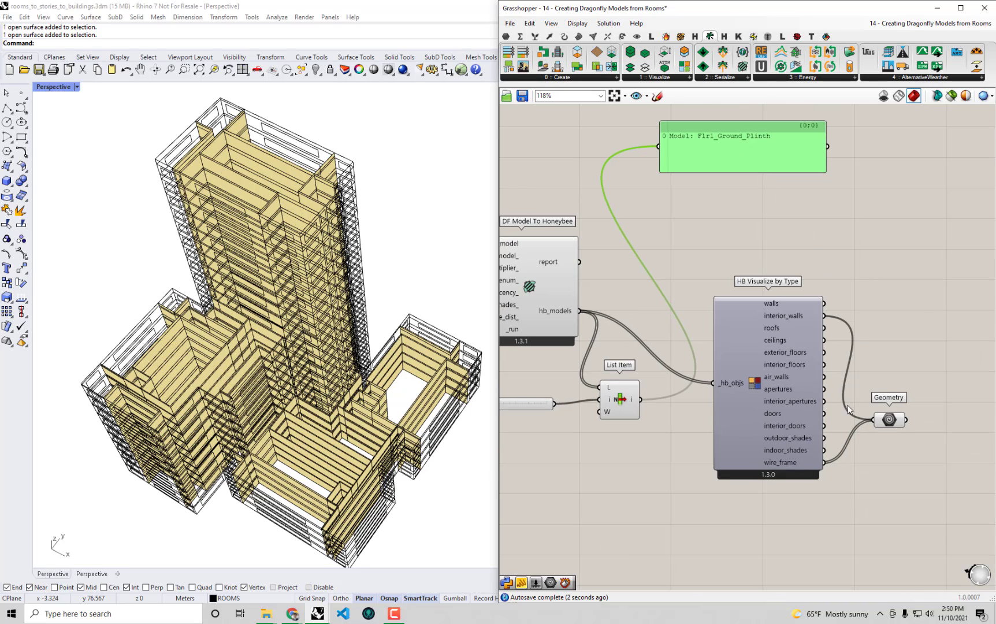
- Turn on the preview of HB Visualize by Type and replace its _hb_objs source with the List Item output
{"action": "right_click", "coordinate": [758, 383]}
{"action": "left_click", "coordinate": [783, 465]}
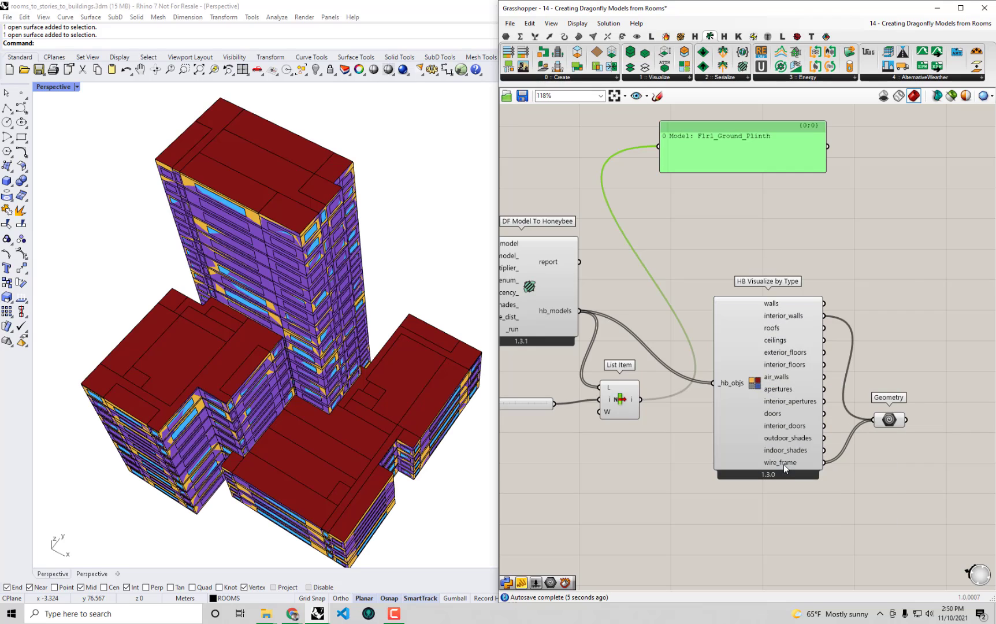
{"action": "right_click_drag", "start_coordinate": [302, 462], "coordinate": [307, 413]}
{"action": "right_click_drag", "start_coordinate": [706, 396], "coordinate": [789, 417]}
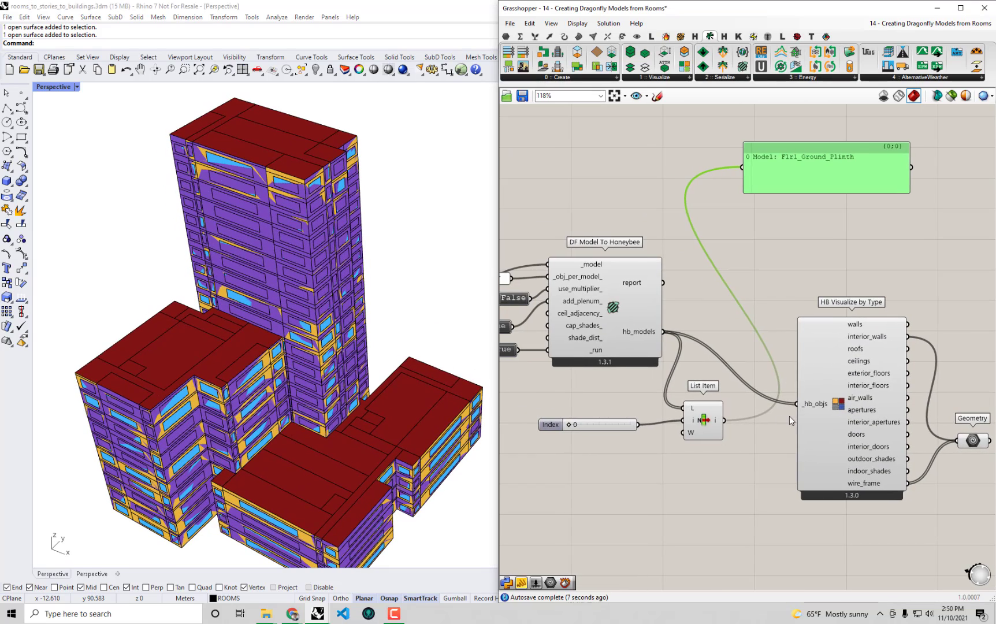
{"action": "left_click_drag", "start_coordinate": [727, 421], "coordinate": [800, 405]}
{"action": "right_click_drag", "start_coordinate": [728, 503], "coordinate": [738, 461]}
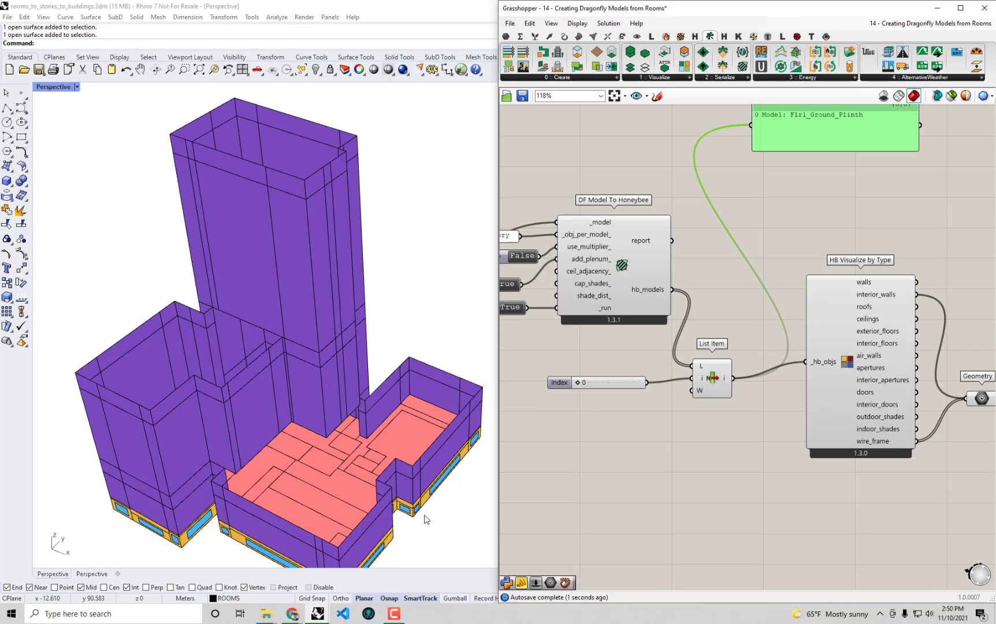
- Move the model-name panel closer to HB Visualize by Type and set the Index slider to 8
{"action": "right_click_drag", "start_coordinate": [422, 456], "coordinate": [317, 422]}
{"action": "right_click_drag", "start_coordinate": [294, 466], "coordinate": [264, 441]}
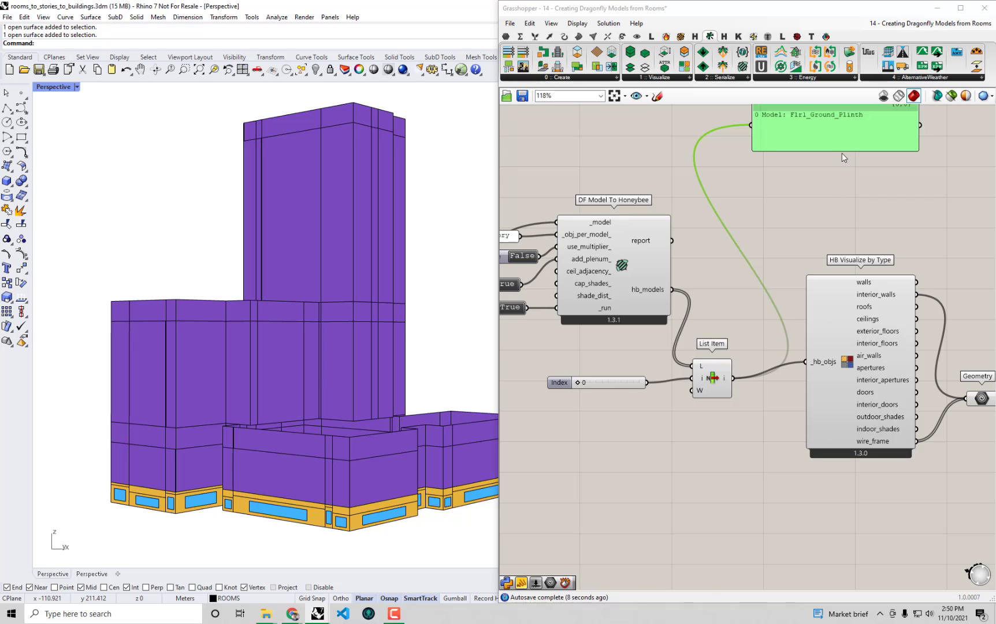
{"action": "left_click_drag", "start_coordinate": [842, 147], "coordinate": [861, 210]}
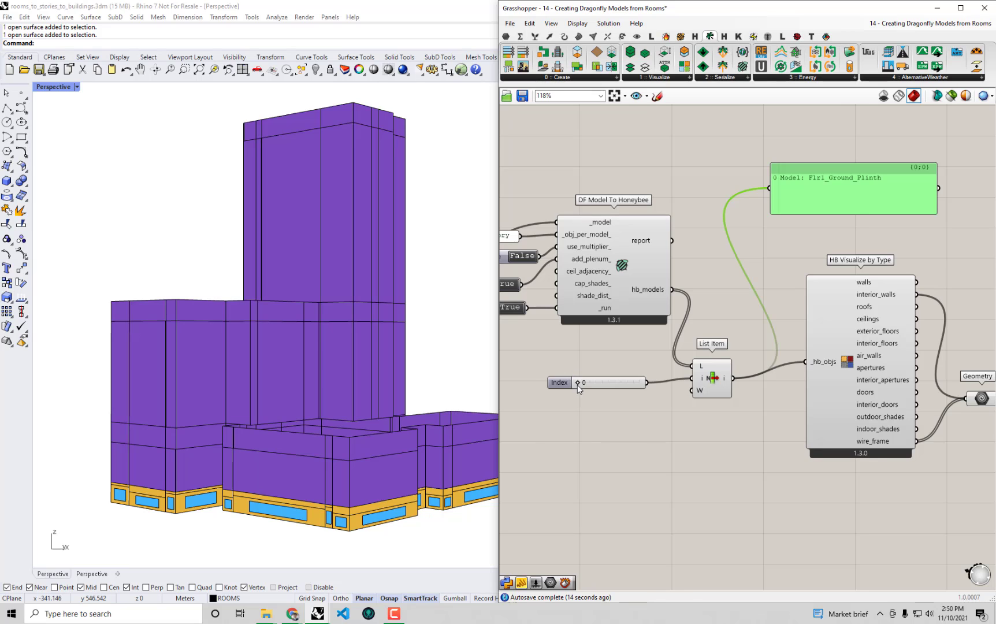
{"action": "left_click_drag", "start_coordinate": [581, 385], "coordinate": [602, 384]}
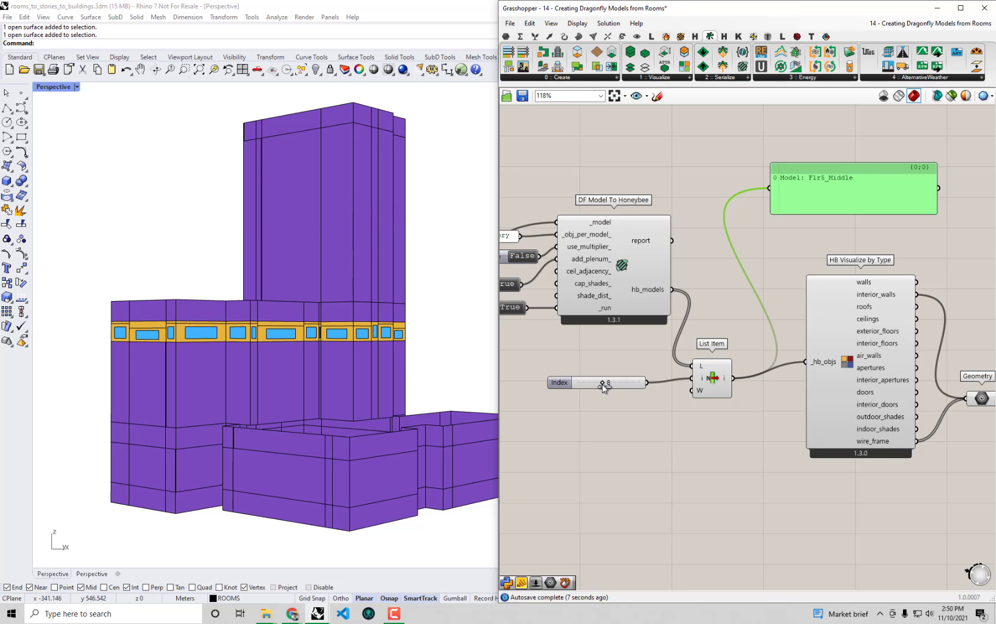
- Examine the selected story's Honeybee model in the Rhino viewport, including its facade windows, ceilings and surrounding context shades
{"action": "right_click_drag", "start_coordinate": [354, 361], "coordinate": [334, 304]}
{"action": "scroll", "coordinate": [334, 304], "scroll_direction": "up", "scroll_amount": 2}
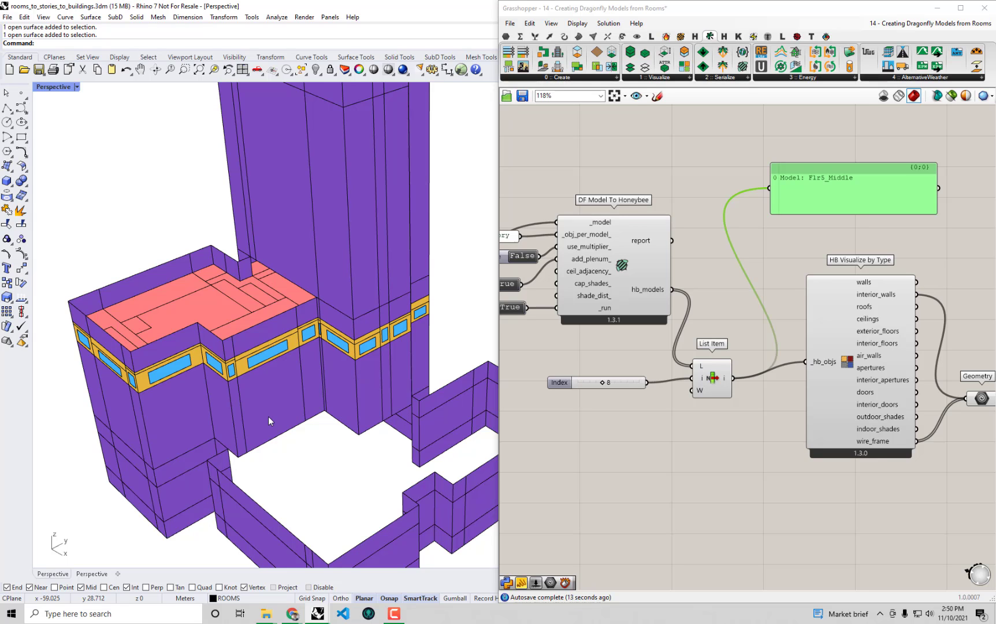
{"action": "right_click_drag", "start_coordinate": [269, 419], "coordinate": [308, 397]}
{"action": "right_click_drag", "start_coordinate": [694, 370], "coordinate": [757, 368]}
{"action": "right_click_drag", "start_coordinate": [387, 422], "coordinate": [342, 331]}
{"action": "scroll", "coordinate": [342, 330], "scroll_direction": "down", "scroll_amount": 5}
{"action": "left_click", "coordinate": [730, 451]}
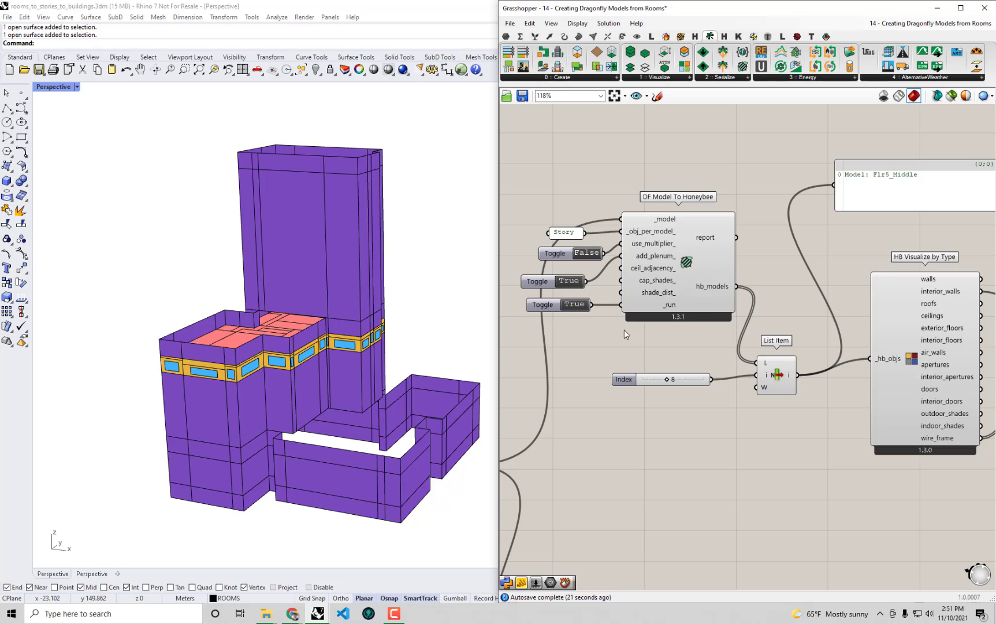
{"action": "right_click_drag", "start_coordinate": [358, 356], "coordinate": [327, 356], "text": "shift"}
- Maximize the Grasshopper window and review the whole workflow from the Room2D groups to the Honeybee model visualization
{"action": "double_click", "coordinate": [814, 14]}
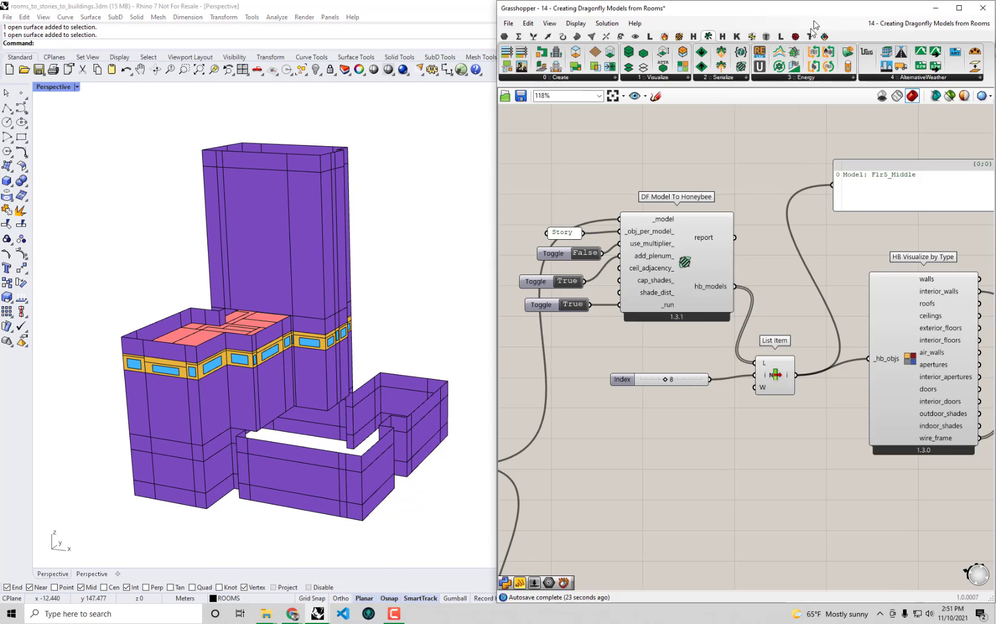
{"action": "scroll", "coordinate": [799, 287], "scroll_direction": "down", "scroll_amount": 6}
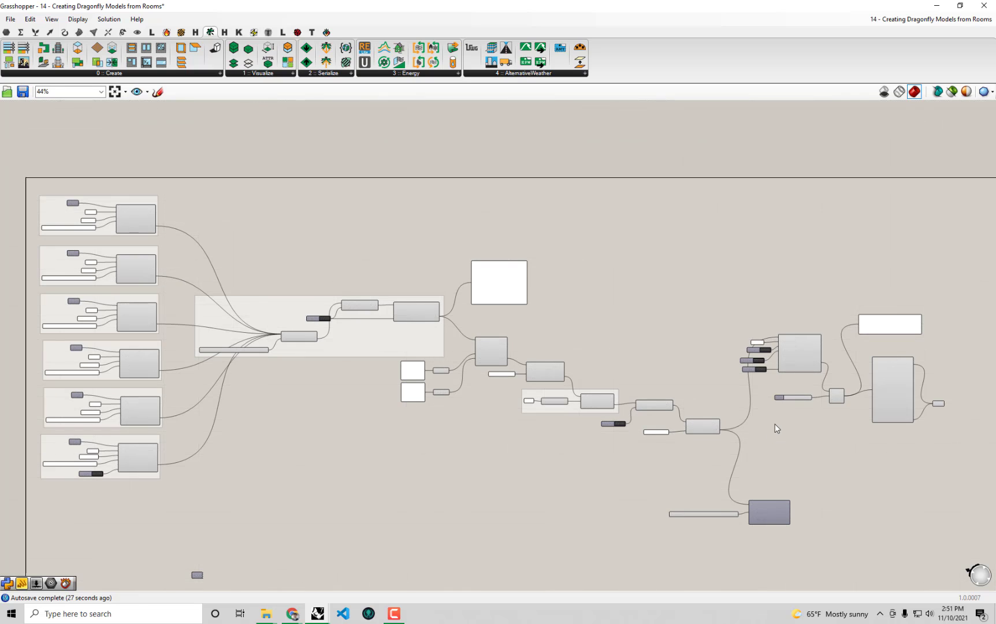
{"action": "scroll", "coordinate": [775, 424], "scroll_direction": "up", "scroll_amount": 3}
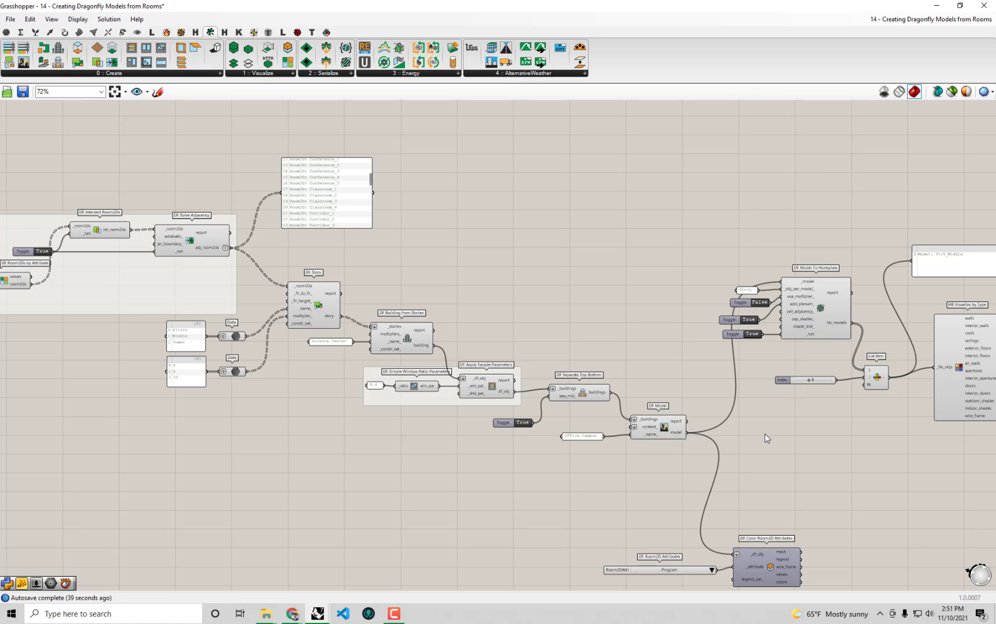
{"action": "mouse_move", "coordinate": [681, 397]}
{"action": "right_mouse_down"}
{"action": "mouse_move", "coordinate": [763, 337]}
{"action": "mouse_move", "coordinate": [779, 386]}
{"action": "right_mouse_up"}
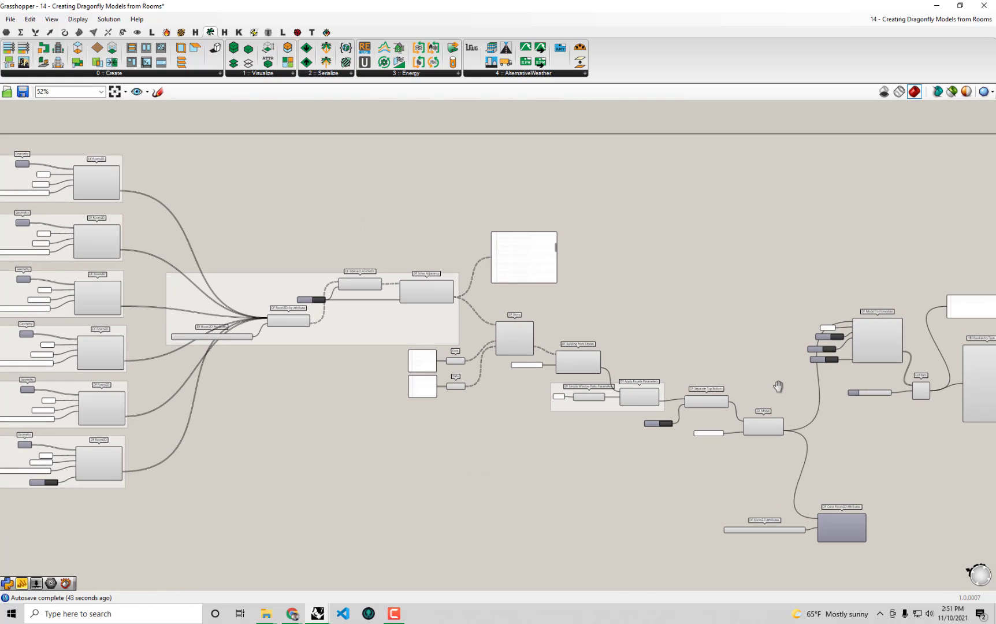